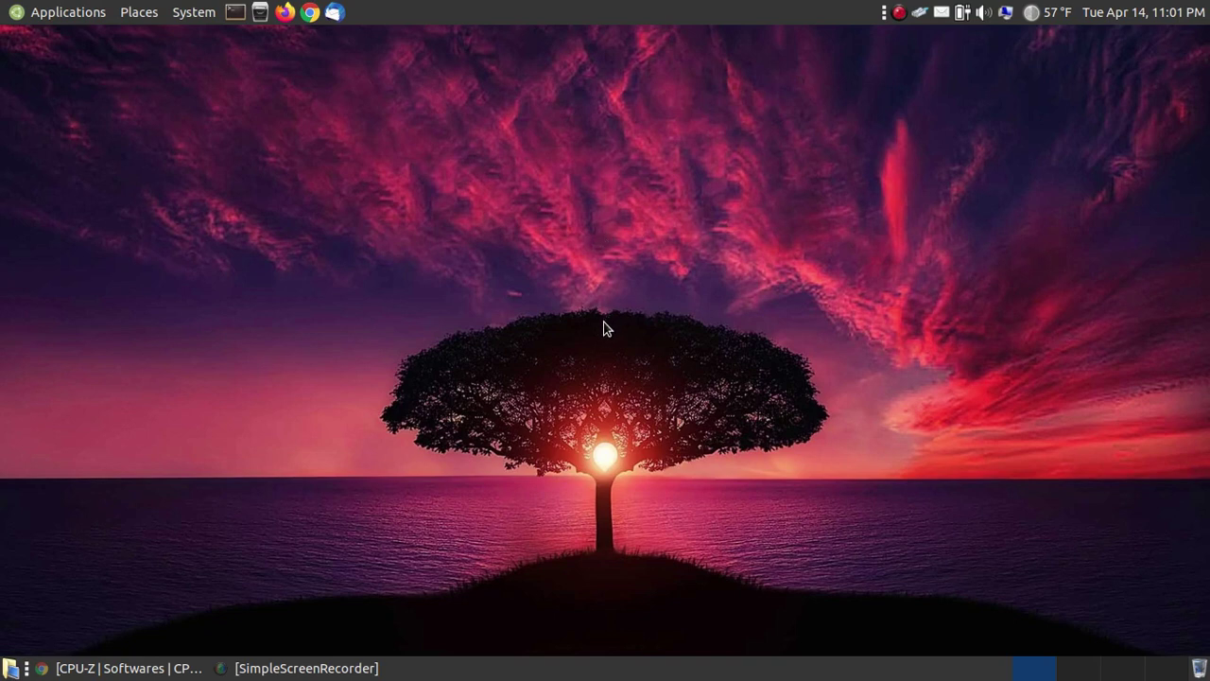
# Step: Switch to Chrome, review the CPU-Z software page, and close the CPU-Z page and CPU-Z.png tabs
pyautogui.click(85, 669)
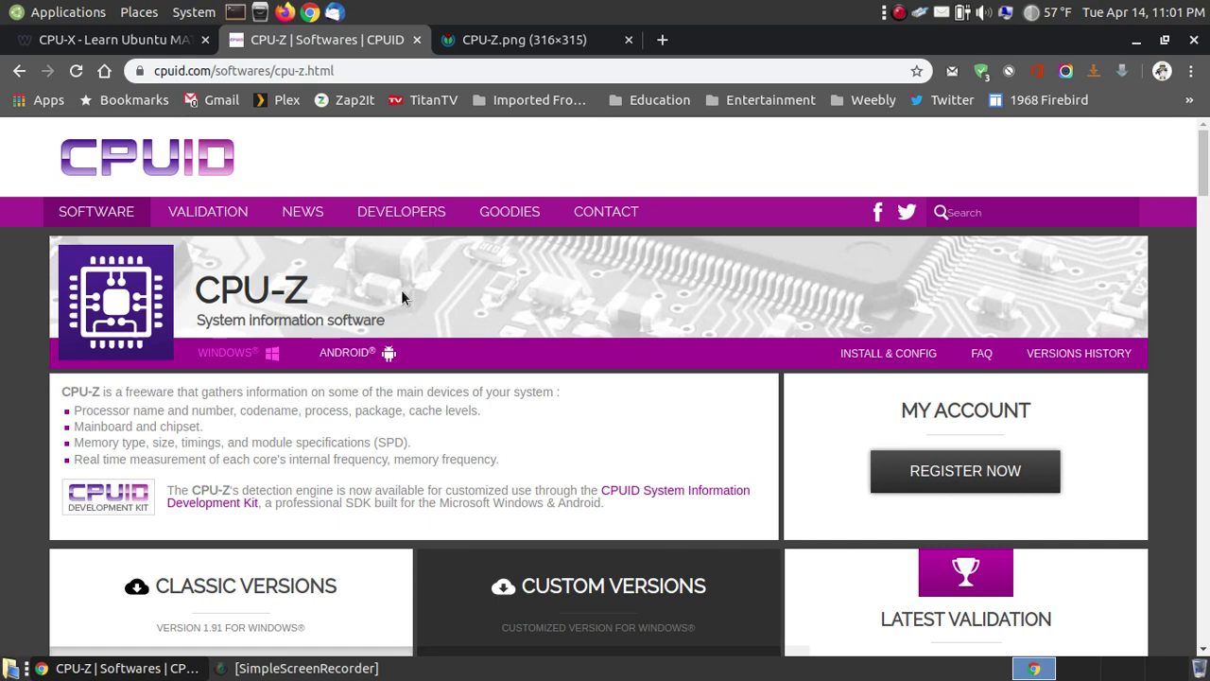
pyautogui.scroll(-1, 404, 263)
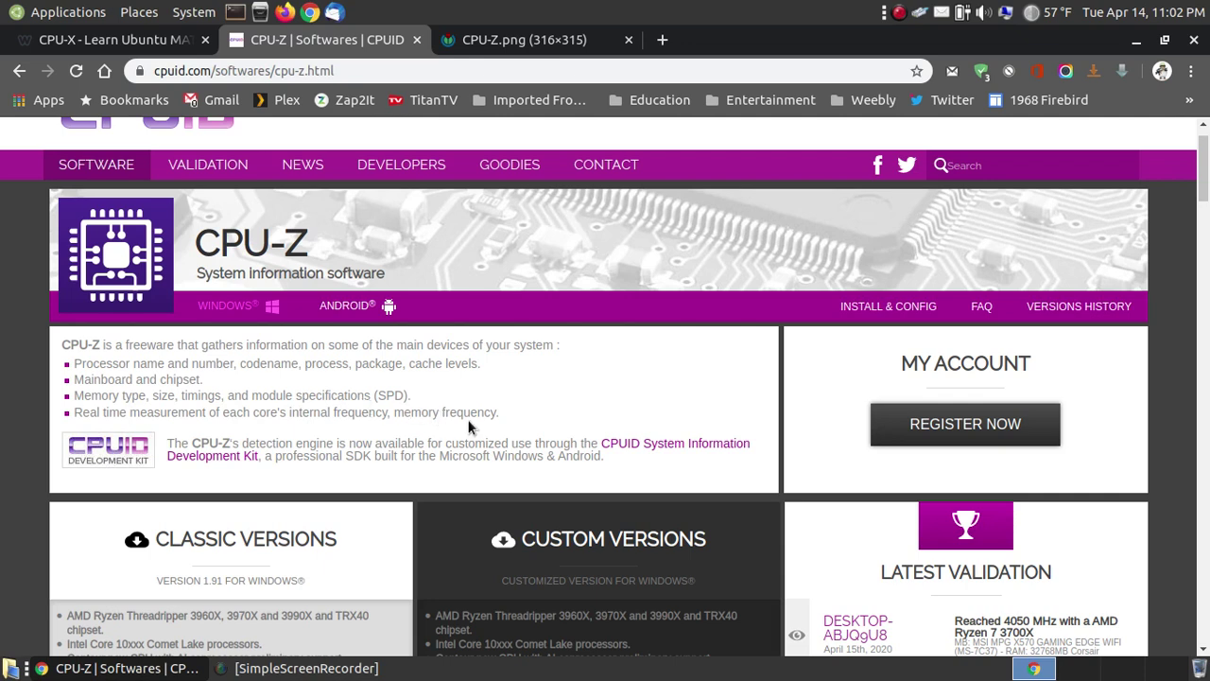
pyautogui.click(417, 40)
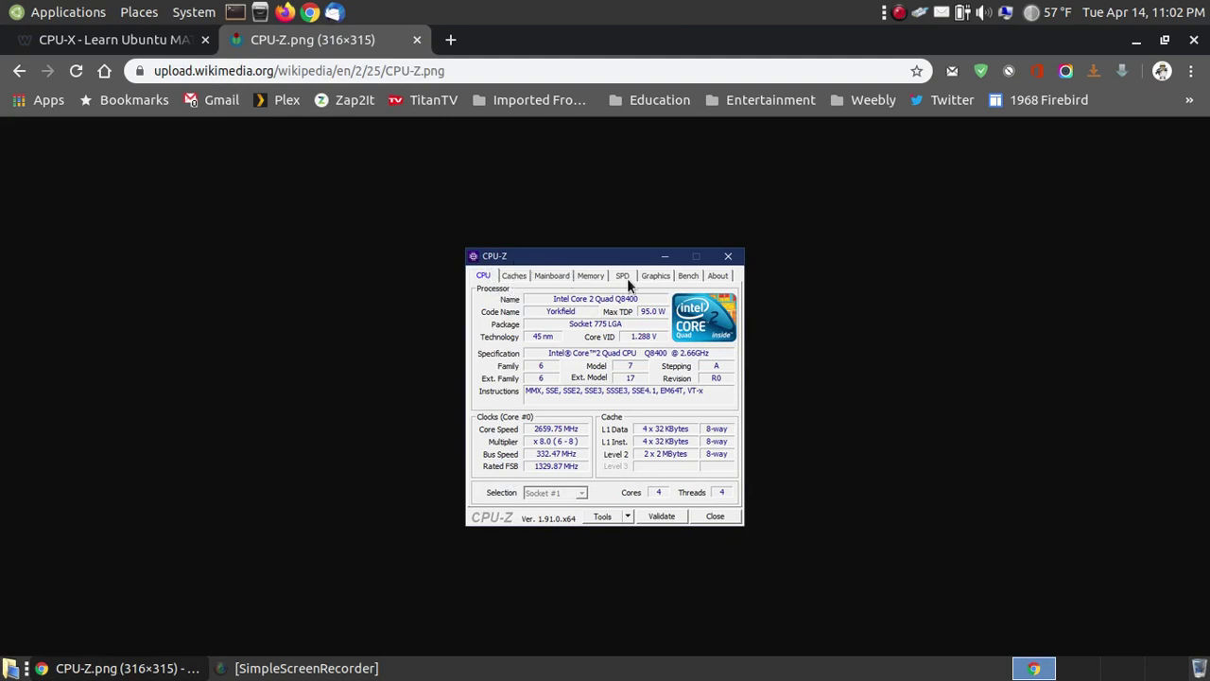
pyautogui.click(417, 39)
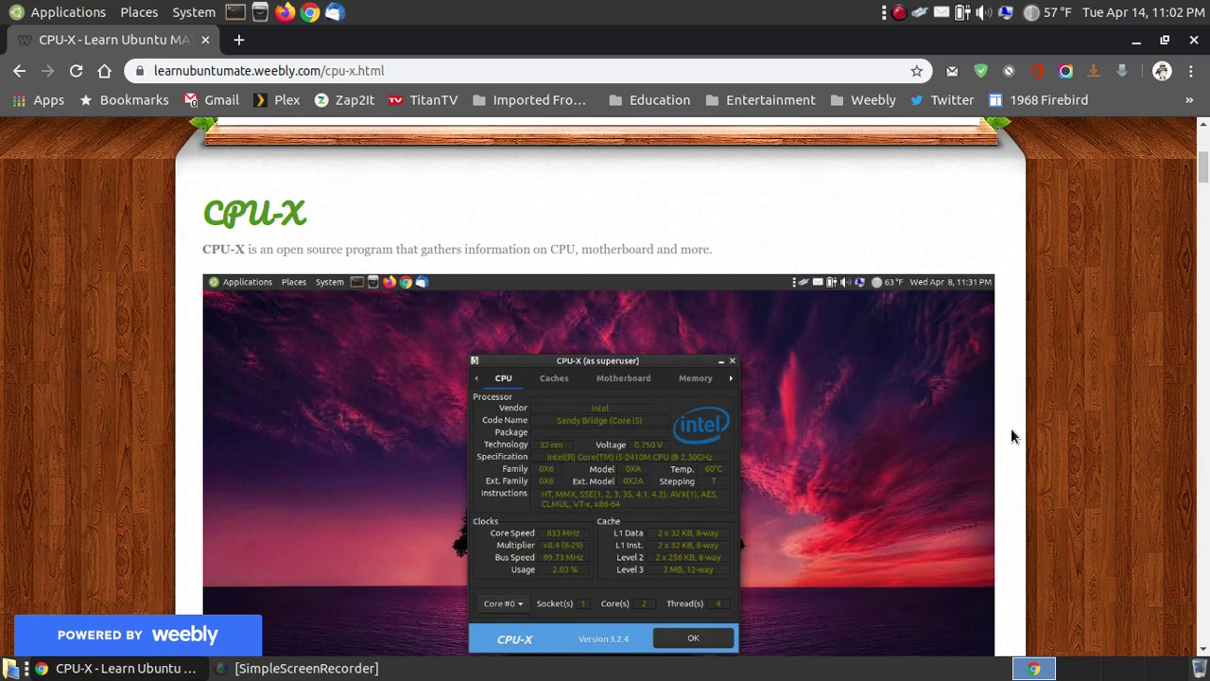
# Step: Examine the CPU-X introduction and program screenshot on the Learn Ubuntu MATE page
pyautogui.scroll(-3, 1012, 427)
pyautogui.scroll(1, 1019, 458)
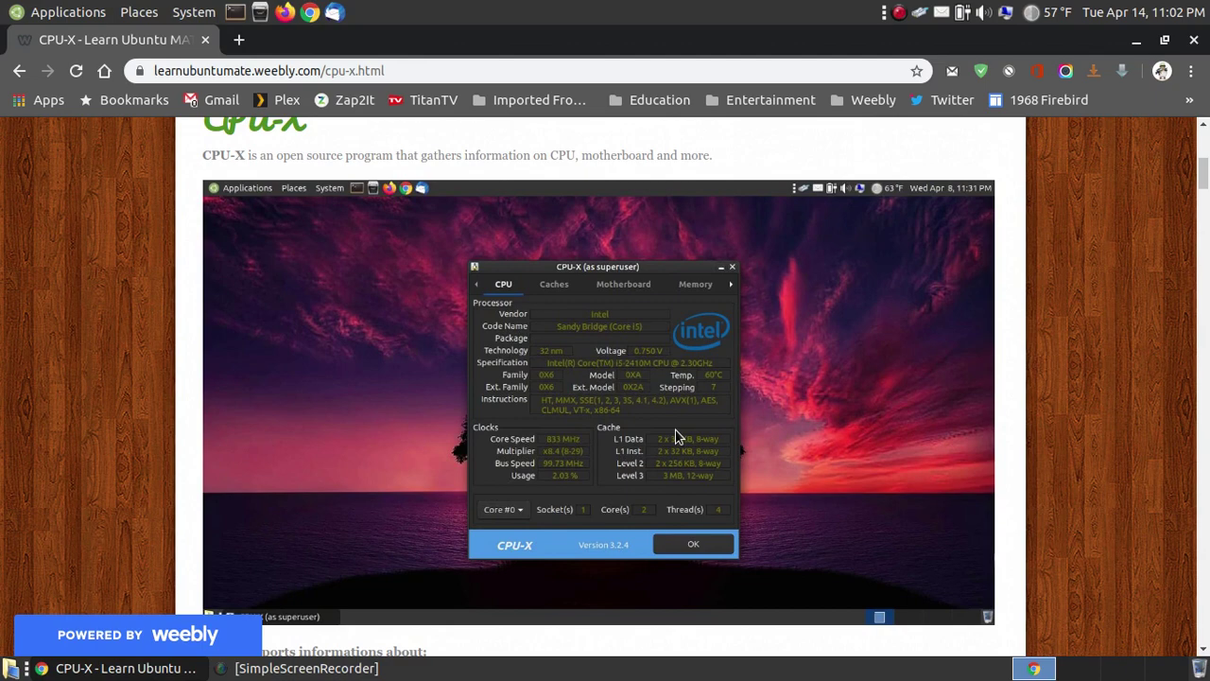
pyautogui.scroll(-1, 675, 436)
pyautogui.scroll(1, 675, 436)
pyautogui.scroll(-1, 679, 434)
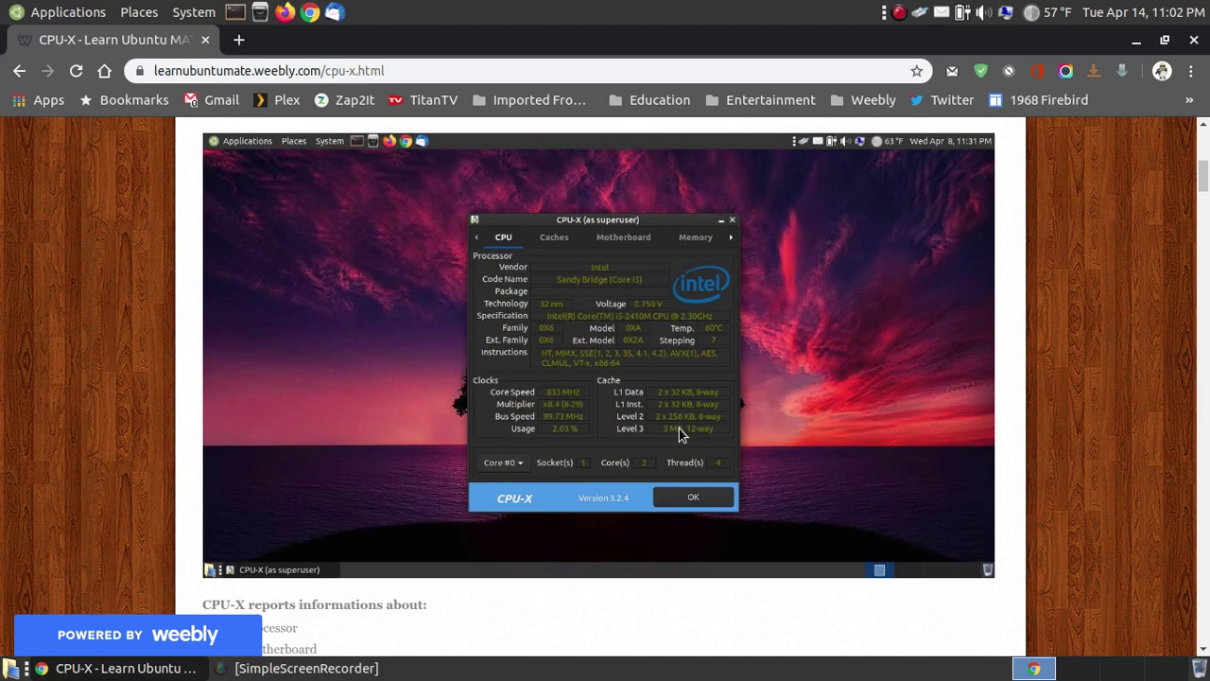
pyautogui.scroll(-1, 679, 428)
pyautogui.scroll(2, 679, 428)
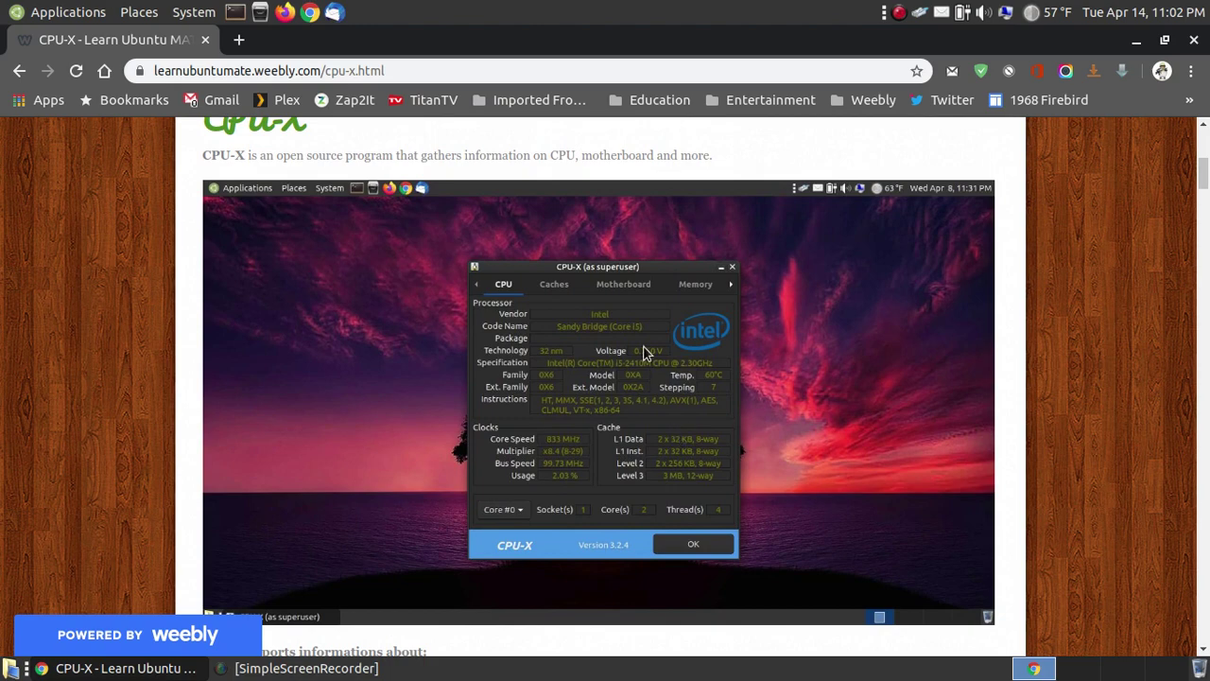
pyautogui.scroll(-1, 643, 352)
pyautogui.scroll(-1, 643, 352)
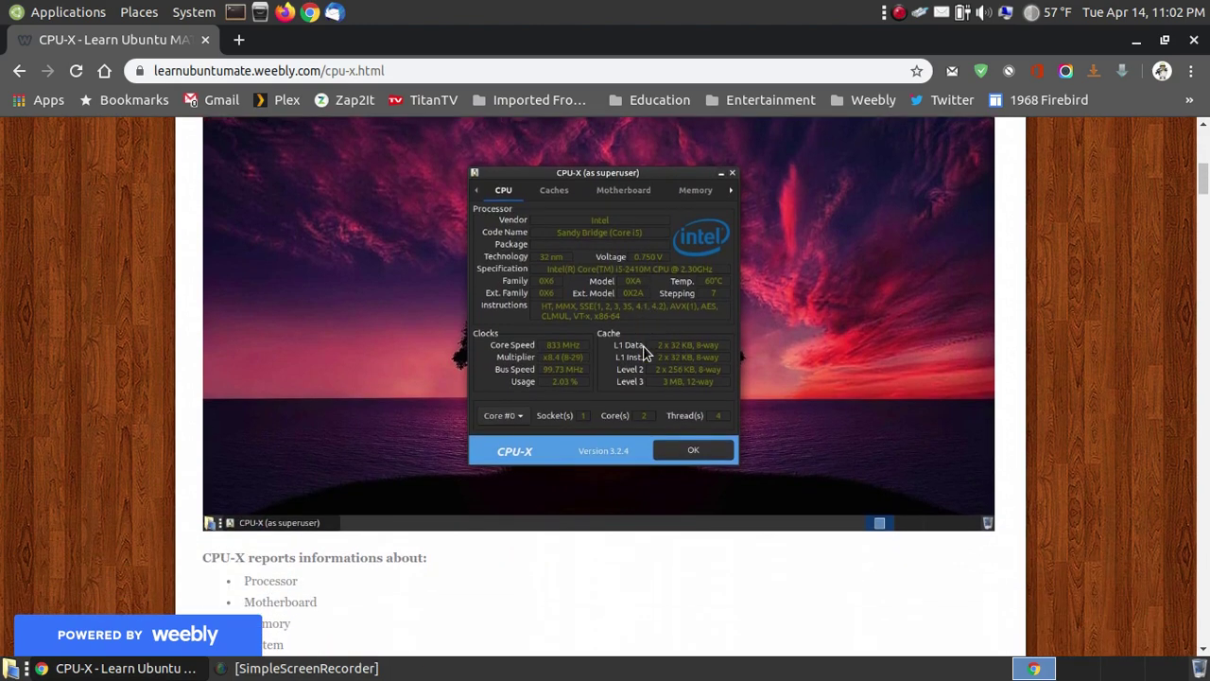
# Step: Read the list of what CPU-X reports and its install and removal instructions for Ubuntu 19.04 or newer
pyautogui.scroll(-3, 643, 352)
pyautogui.scroll(-3, 638, 336)
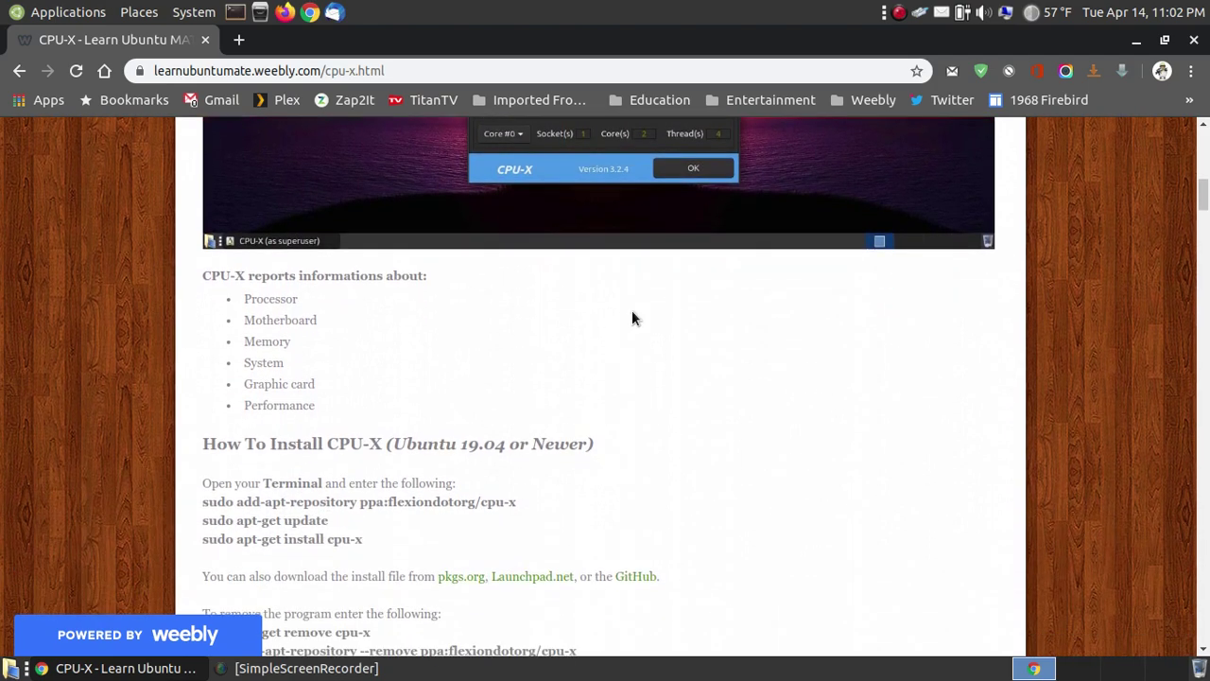
pyautogui.scroll(-1, 634, 319)
pyautogui.scroll(8, 634, 318)
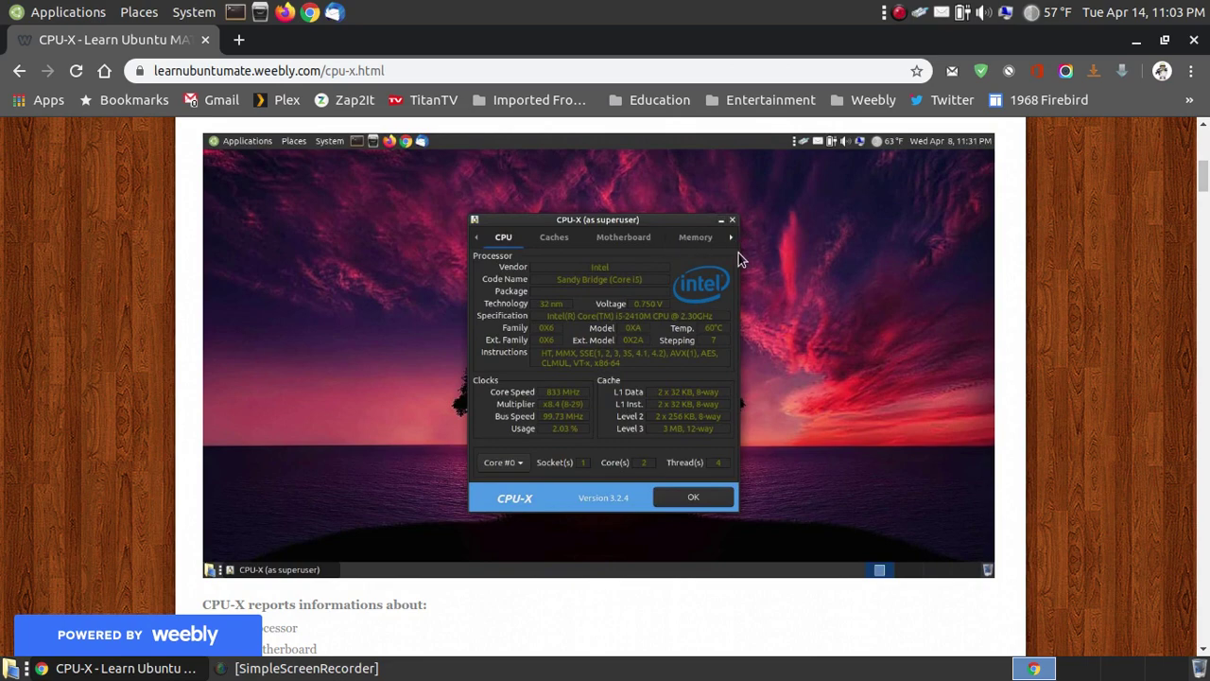
pyautogui.scroll(-7, 751, 261)
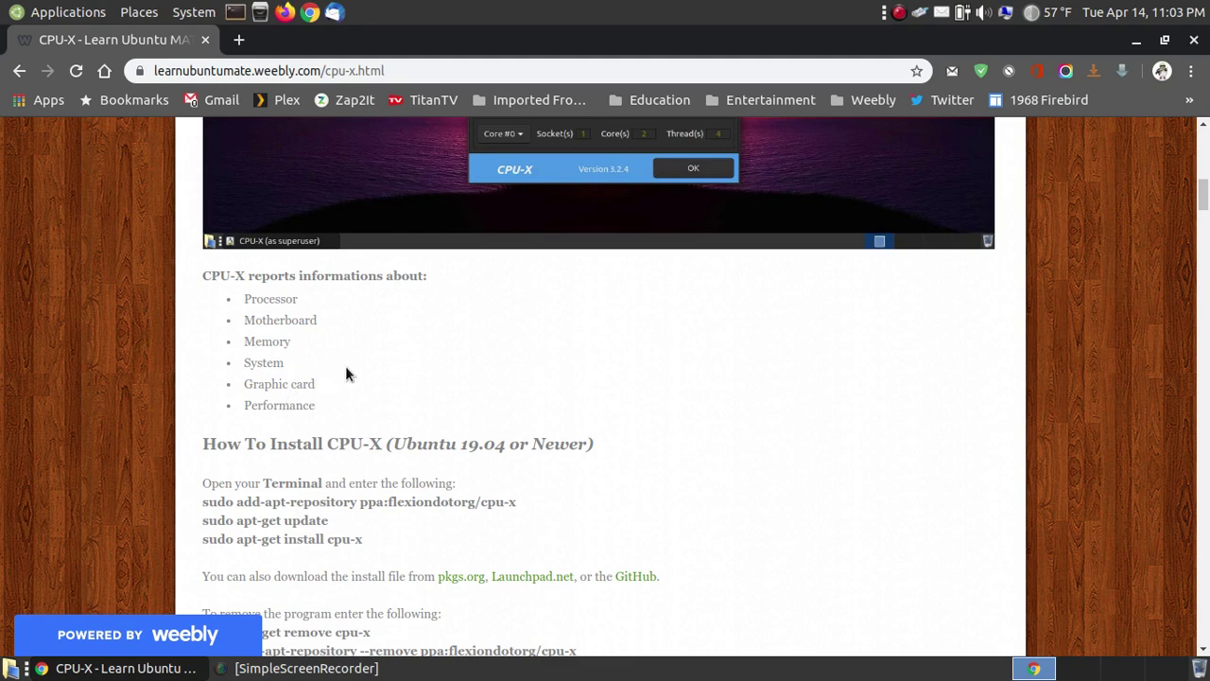
pyautogui.scroll(-5, 532, 338)
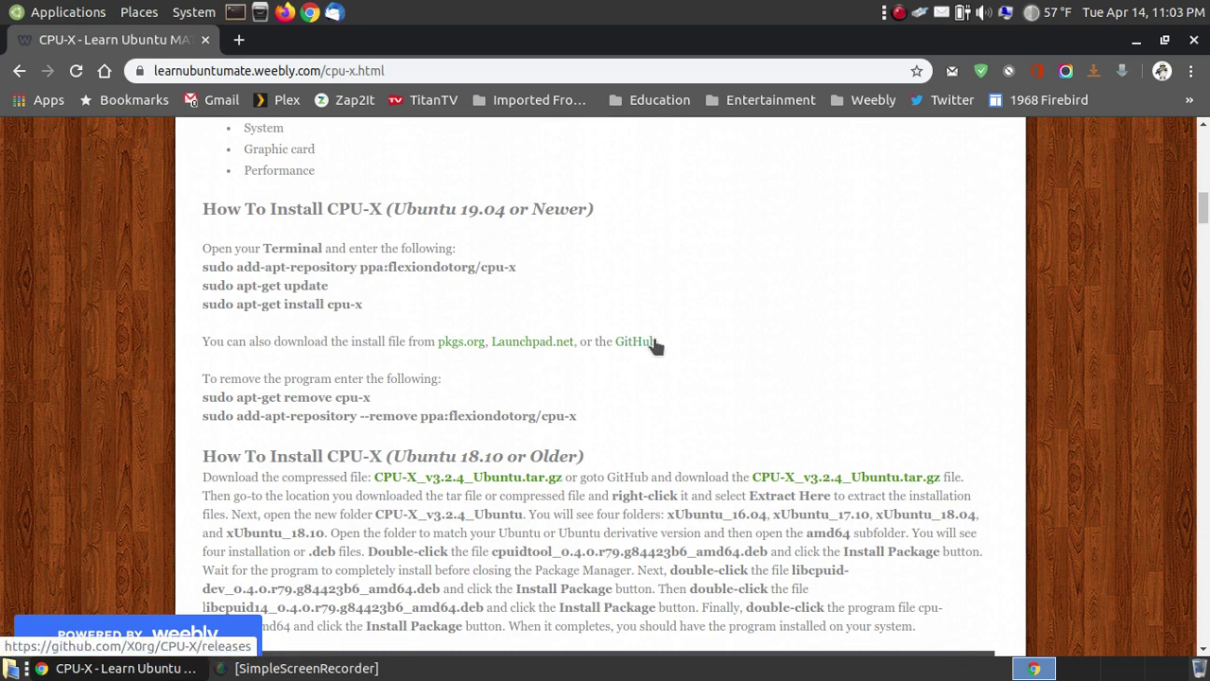
pyautogui.scroll(-3, 637, 378)
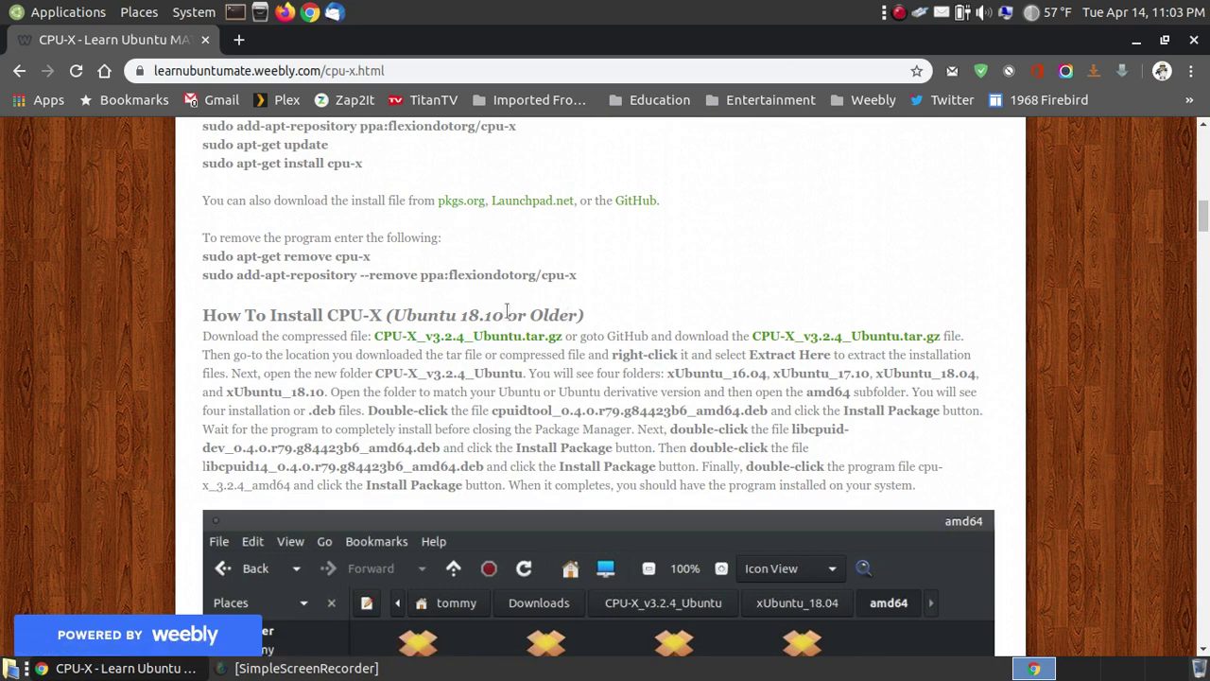
# Step: Open the Downloads folder in the file manager and select the CPU-X_v3.2.4_Ubuntu.tar.gz archive
pyautogui.click(260, 13)
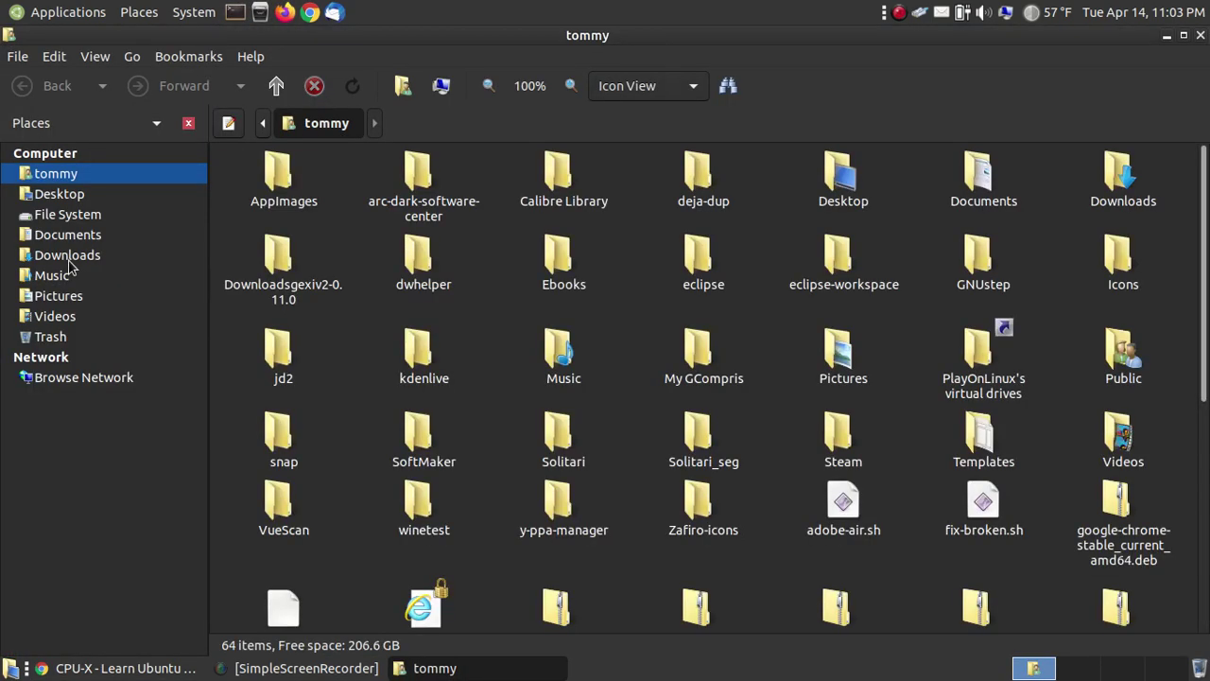
pyautogui.click(68, 257)
pyautogui.click(299, 289)
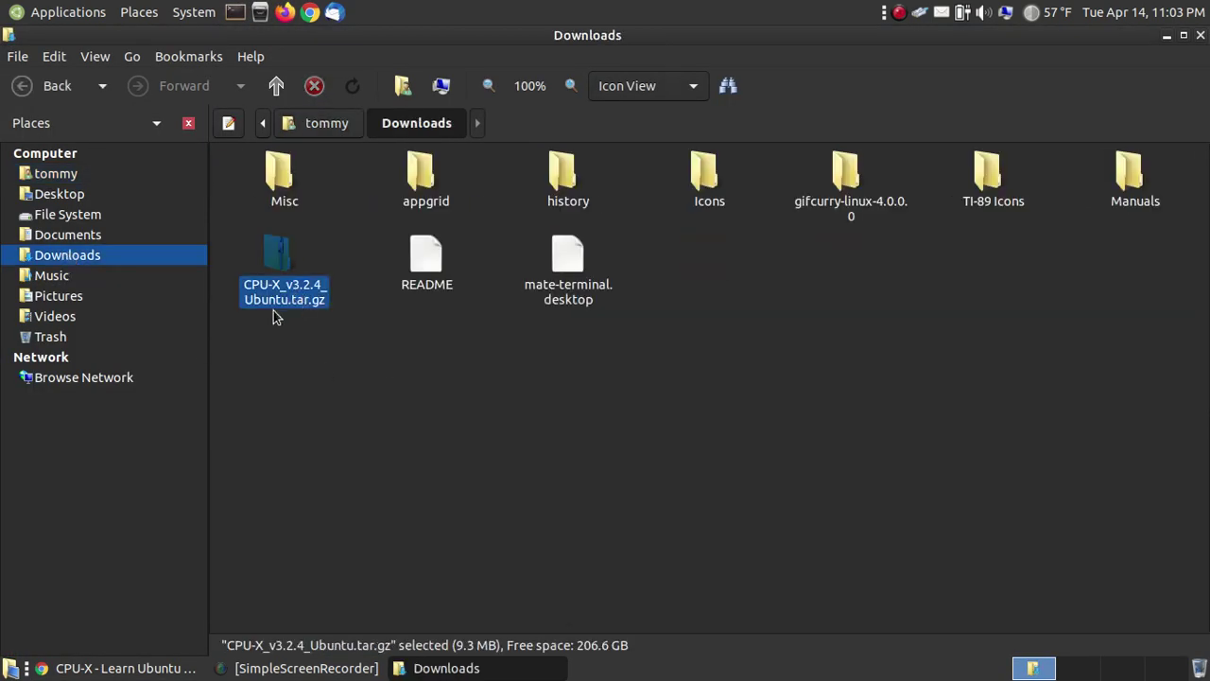
pyautogui.doubleClick(318, 299)
# Step: Switch back to Chrome and read the CPU-X installation instructions for Ubuntu 18.10 or older
pyautogui.click(106, 668)
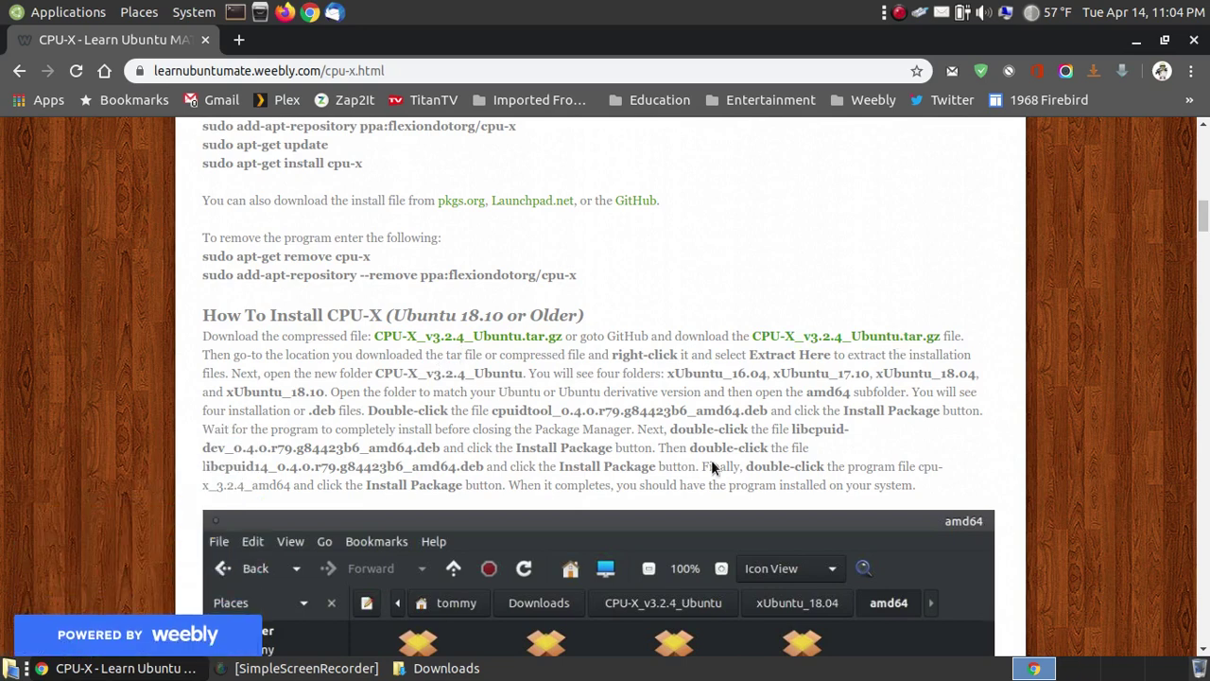
pyautogui.click(430, 668)
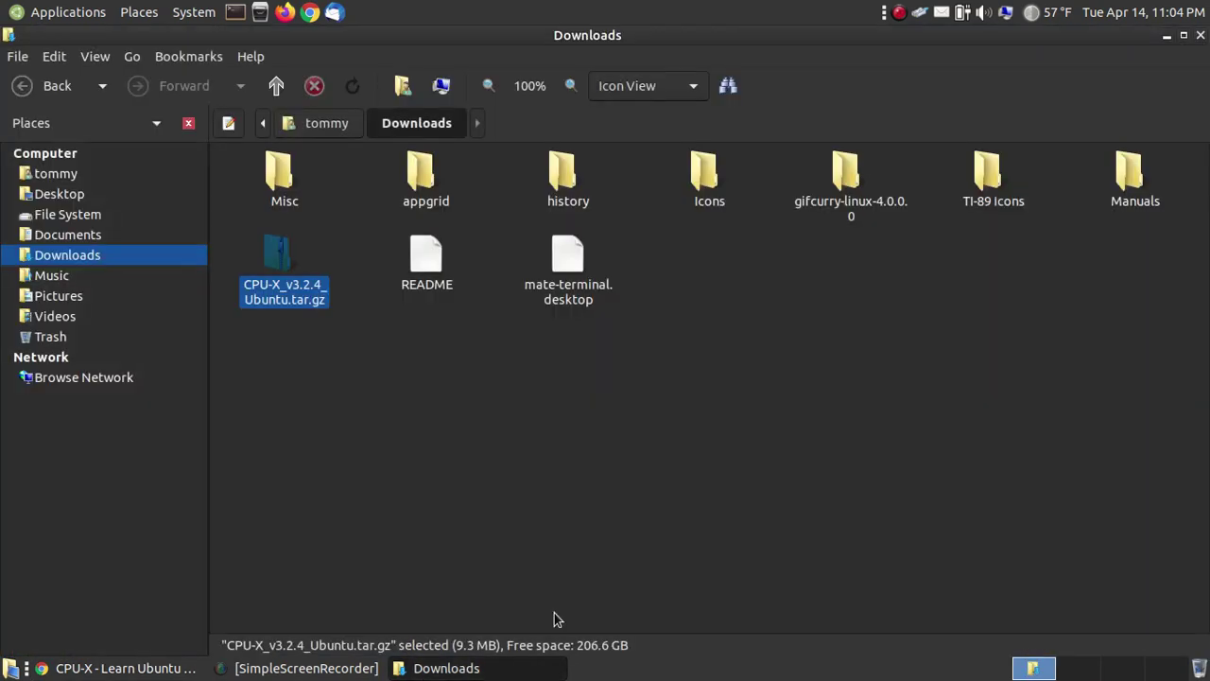
pyautogui.click(91, 672)
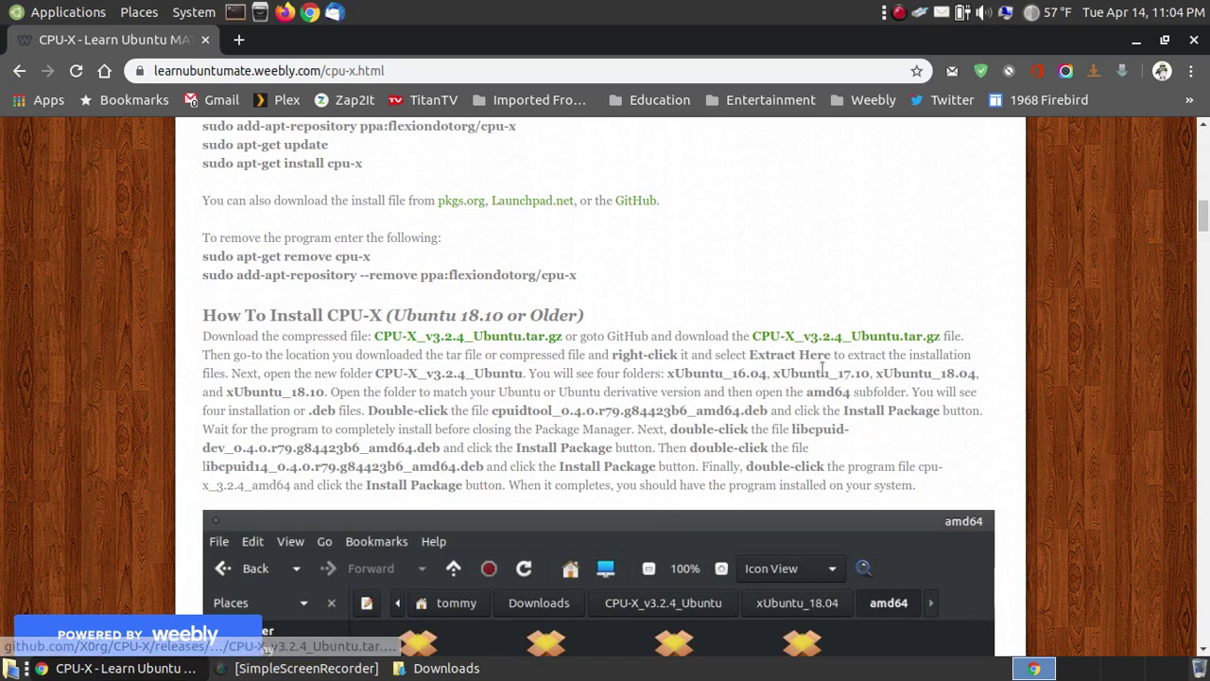
pyautogui.scroll(-4, 662, 416)
pyautogui.scroll(3, 662, 416)
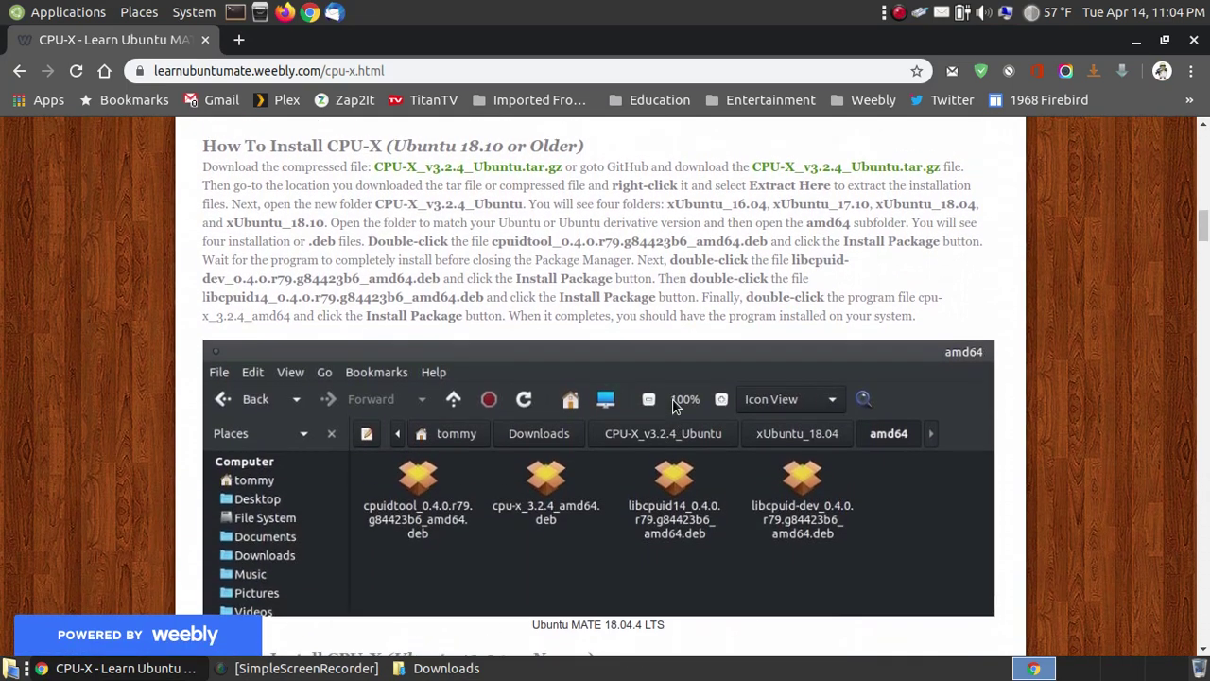
pyautogui.scroll(-2, 674, 399)
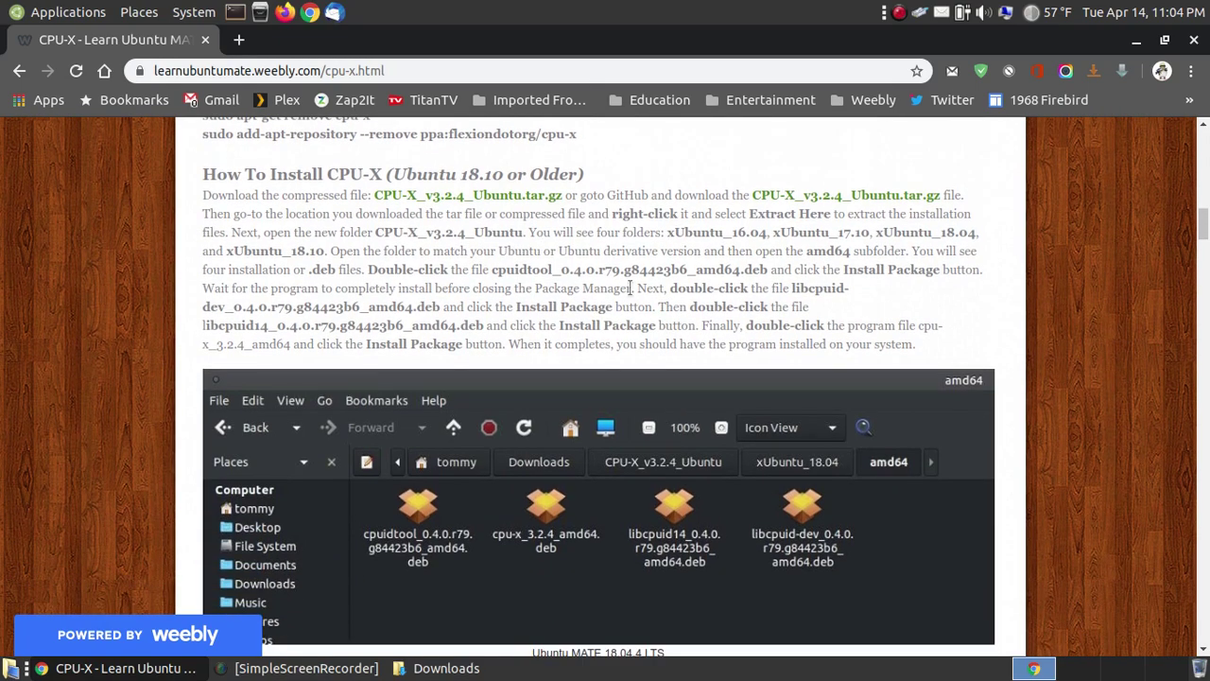
# Step: Switch to the file manager and extract CPU-X_v3.2.4_Ubuntu.tar.gz into the Downloads folder
pyautogui.click(407, 668)
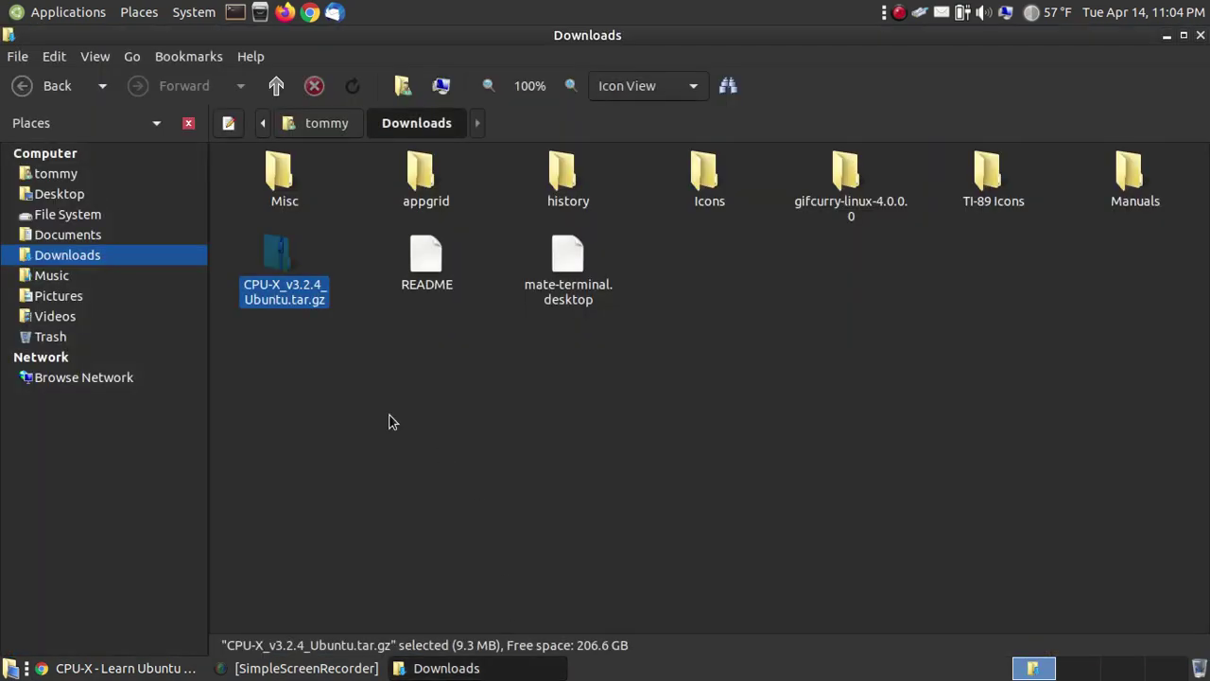
pyautogui.rightClick(280, 261)
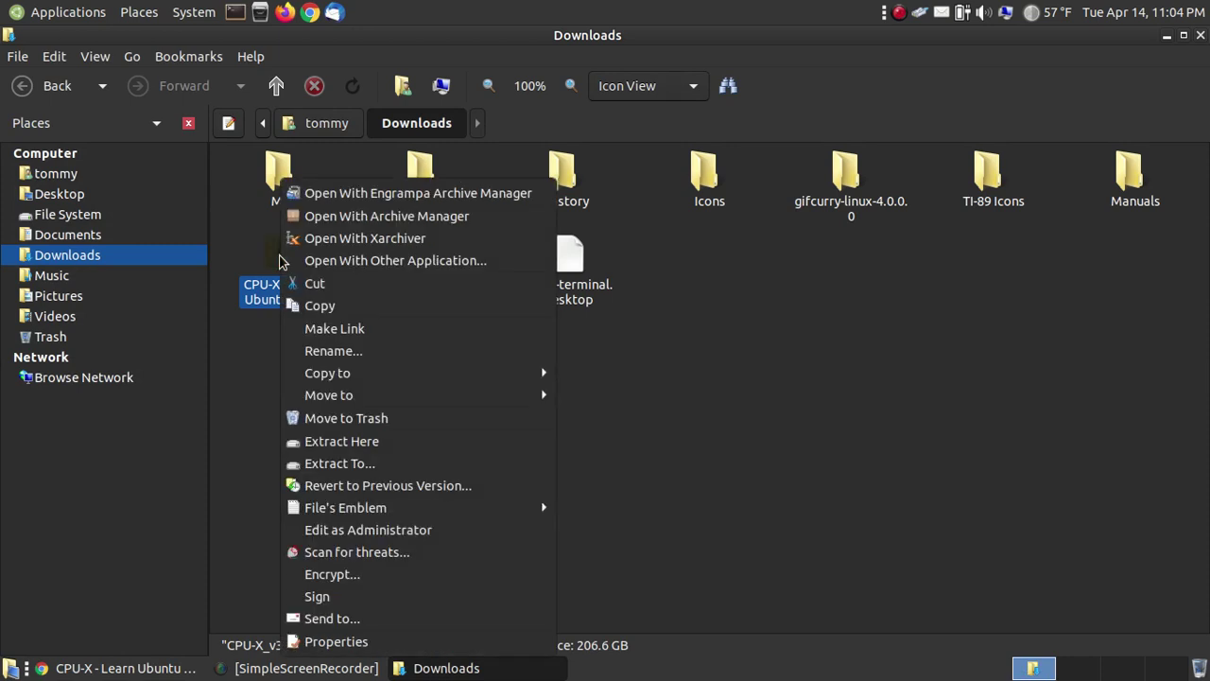
pyautogui.click(382, 441)
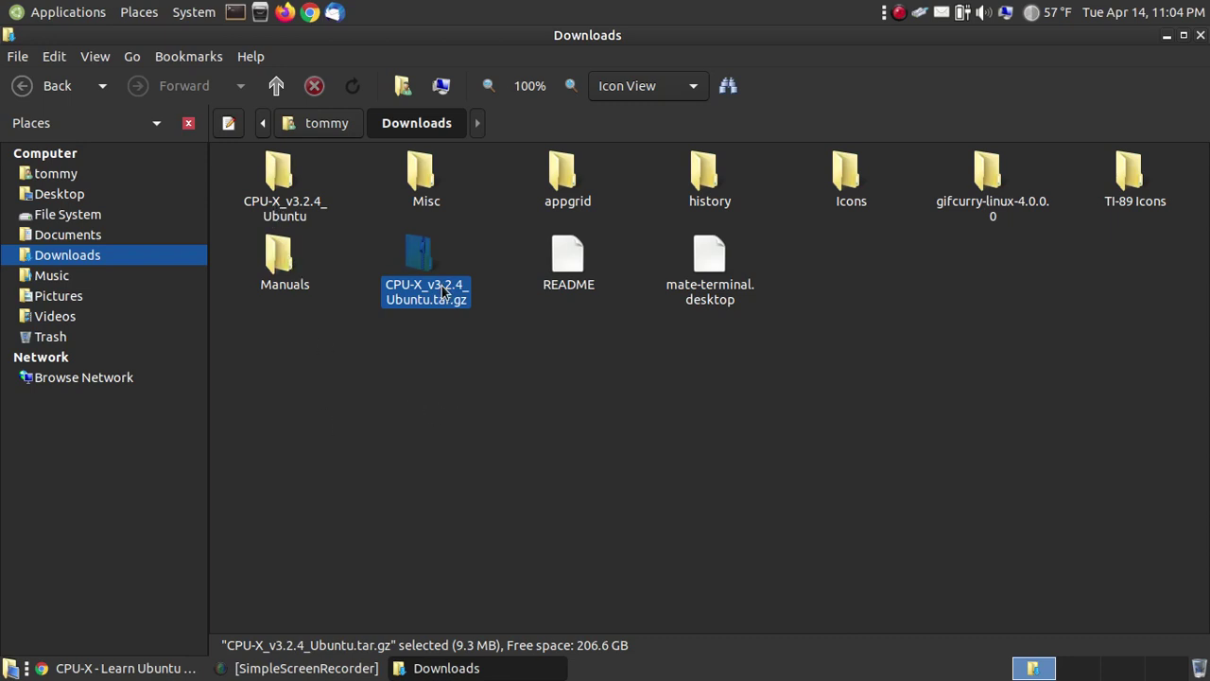
# Step: Open the extracted CPU-X_v3.2.4_Ubuntu folder and go into the amd64 subfolder of xUbuntu_18.04
pyautogui.doubleClick(282, 170)
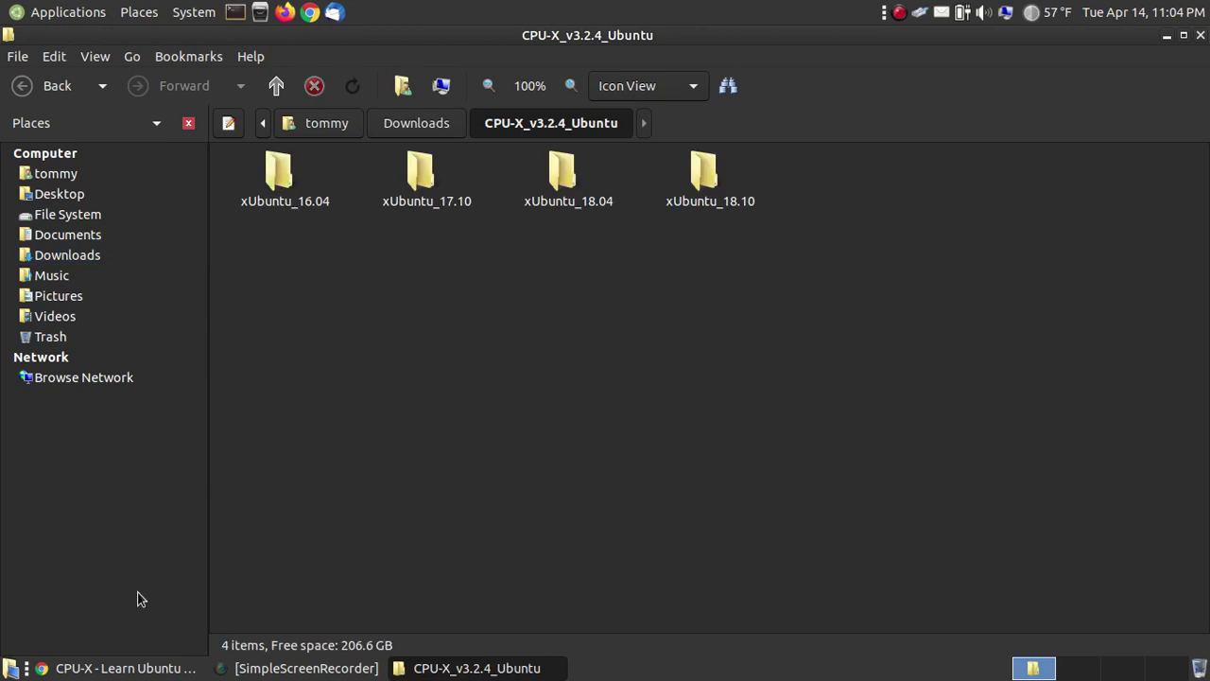
pyautogui.click(109, 671)
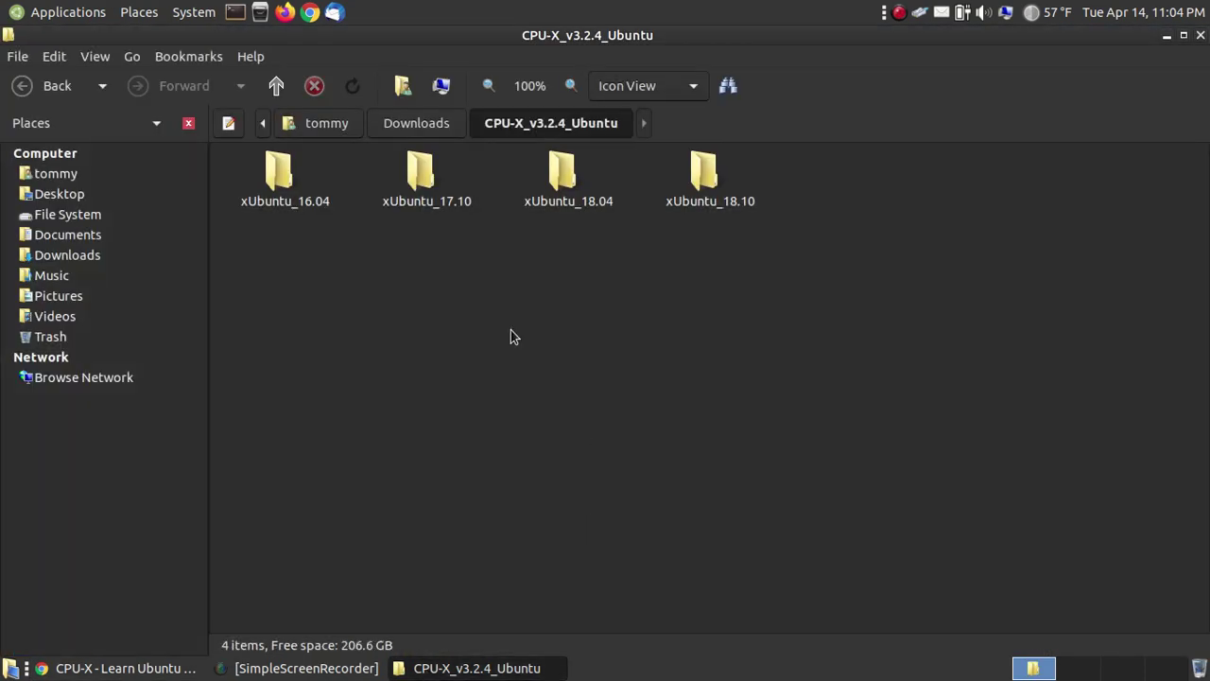
pyautogui.click(399, 668)
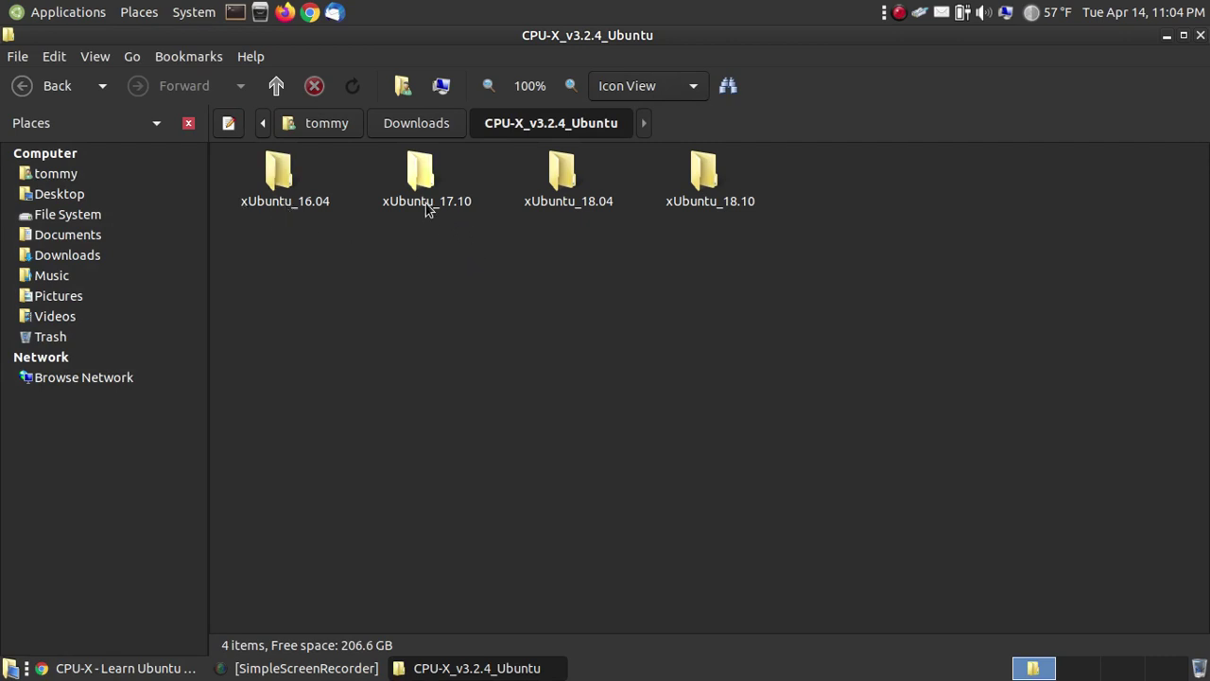
pyautogui.click(556, 197)
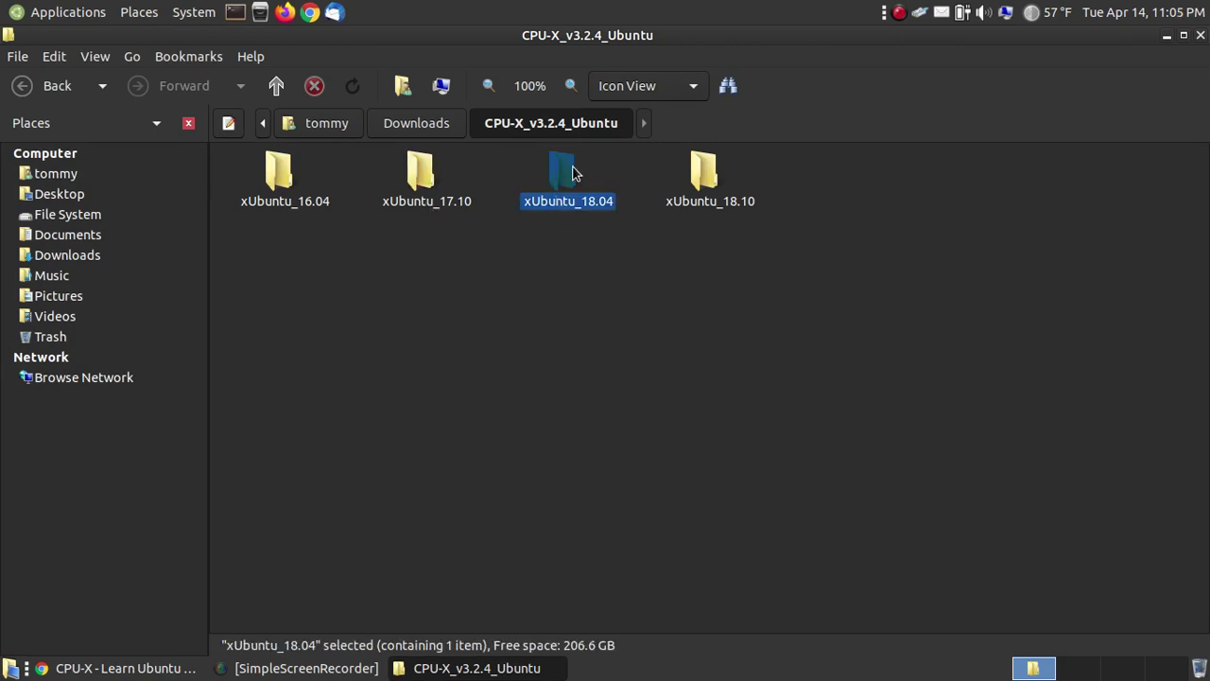
pyautogui.click(722, 194)
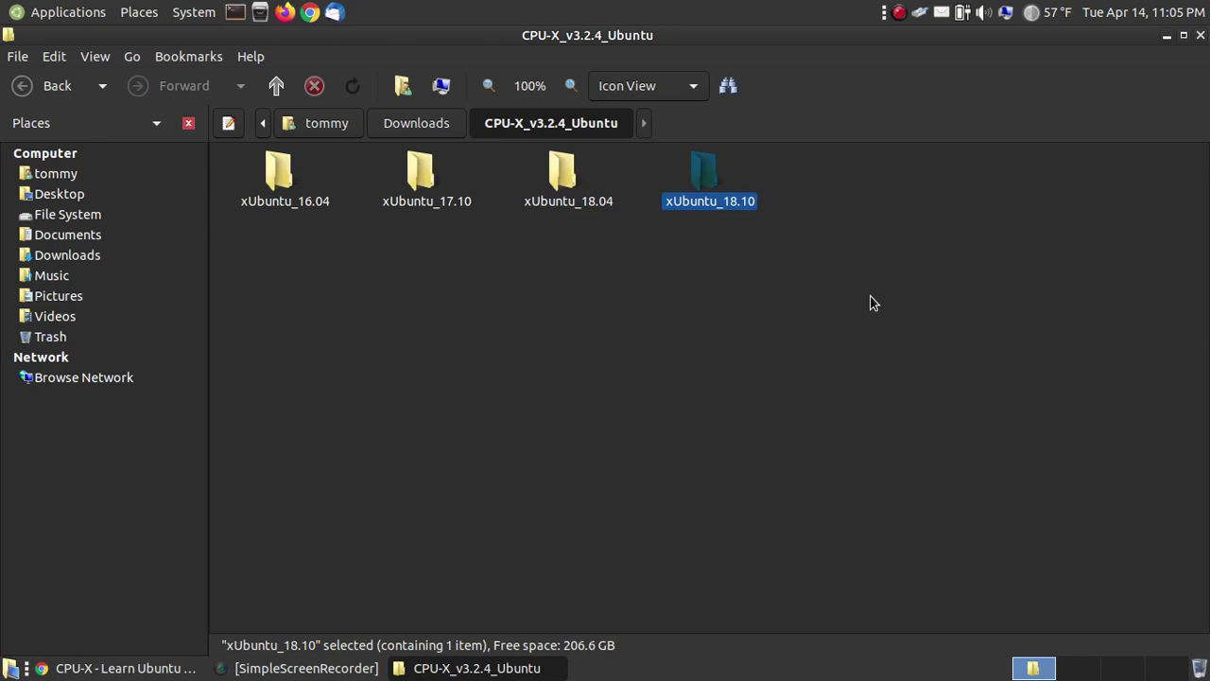
pyautogui.doubleClick(557, 185)
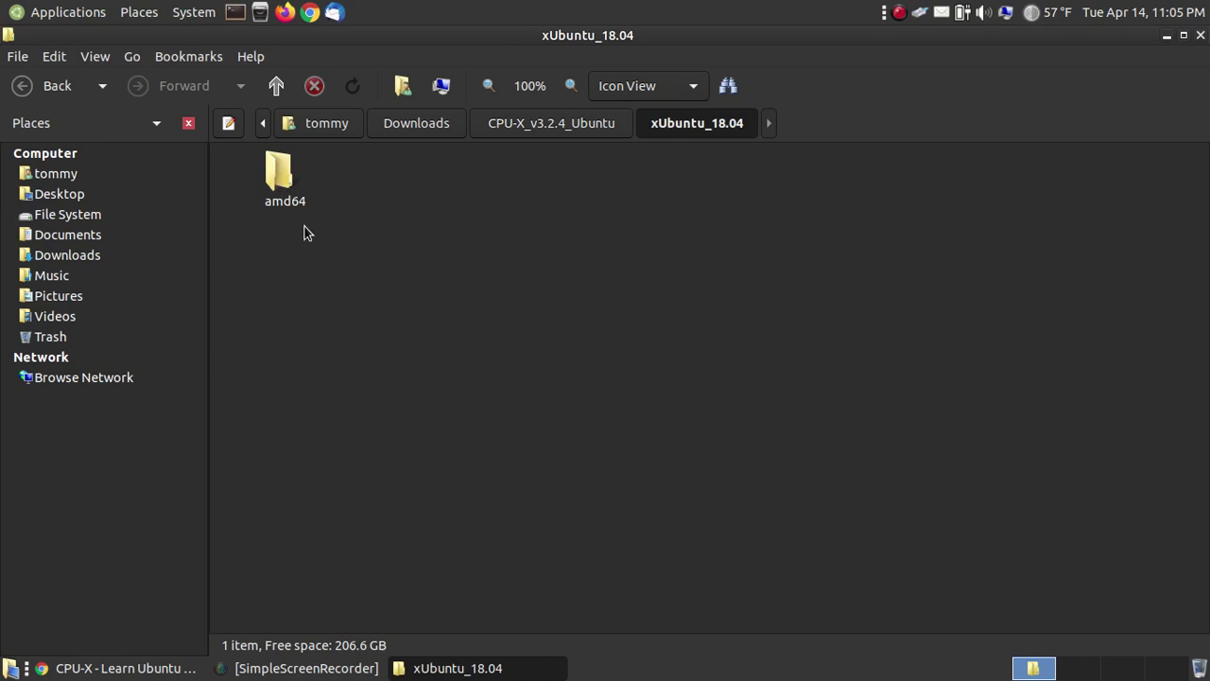
pyautogui.doubleClick(279, 174)
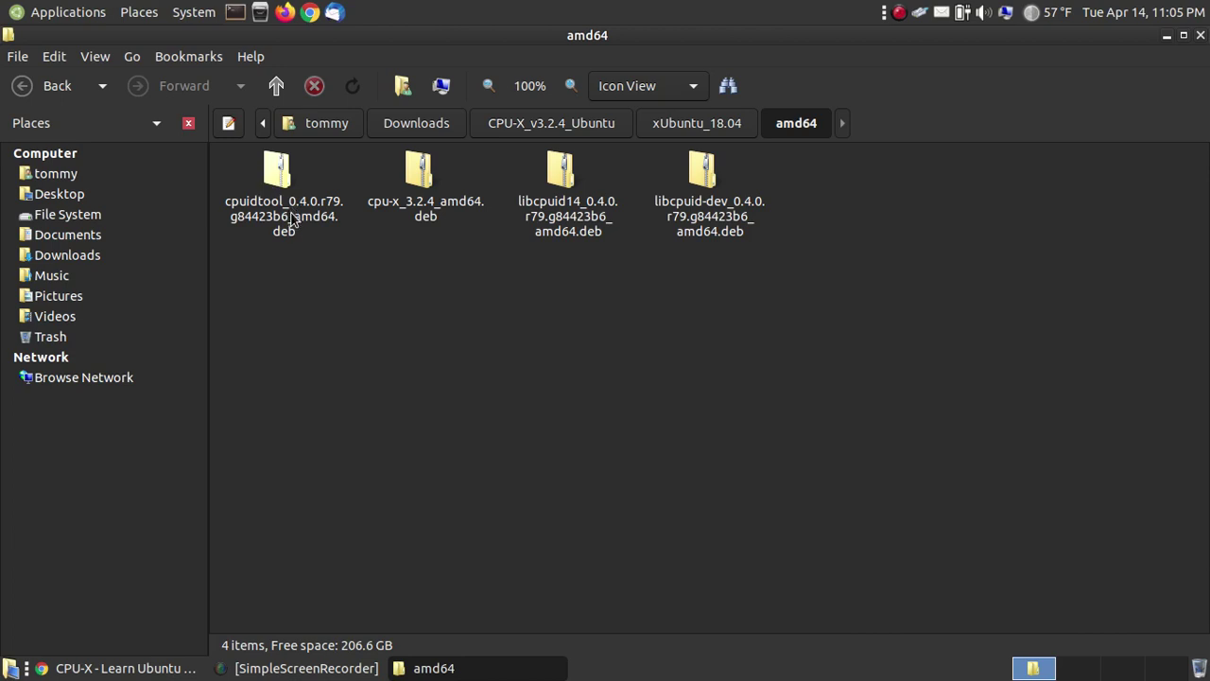
# Step: Open cpuidtool_0.4.0.r79.g84423b6_amd64.deb in the package installer and dismiss the version notice
pyautogui.doubleClick(286, 176)
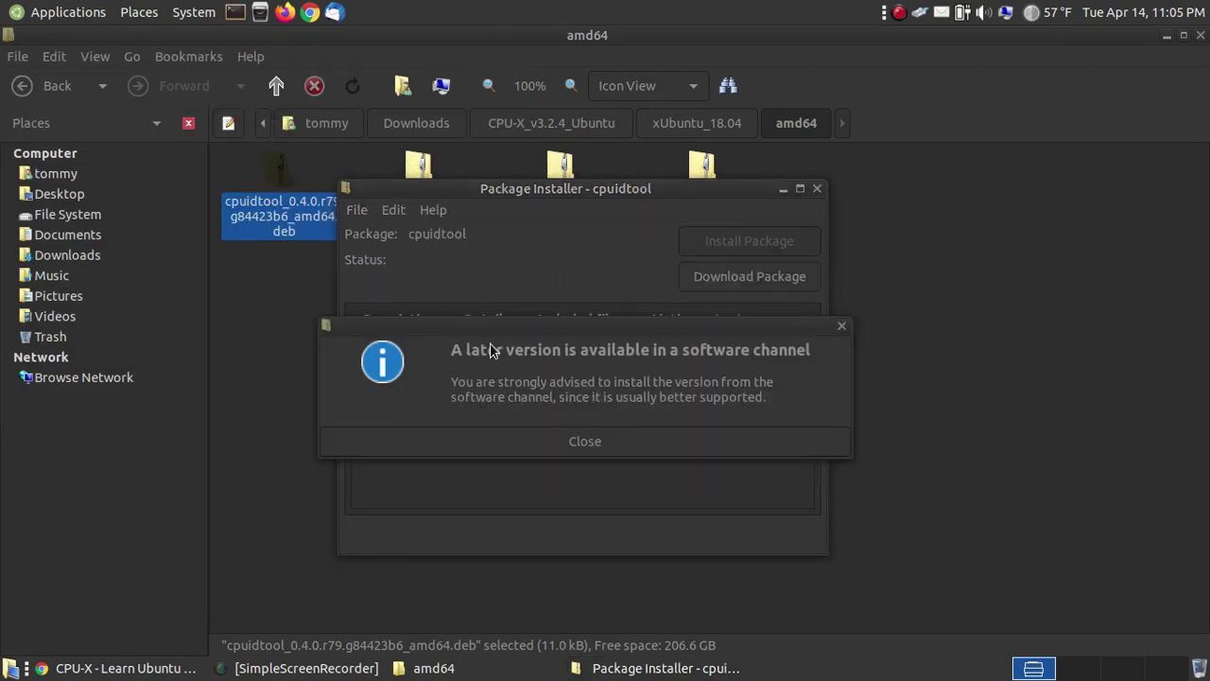
pyautogui.click(609, 446)
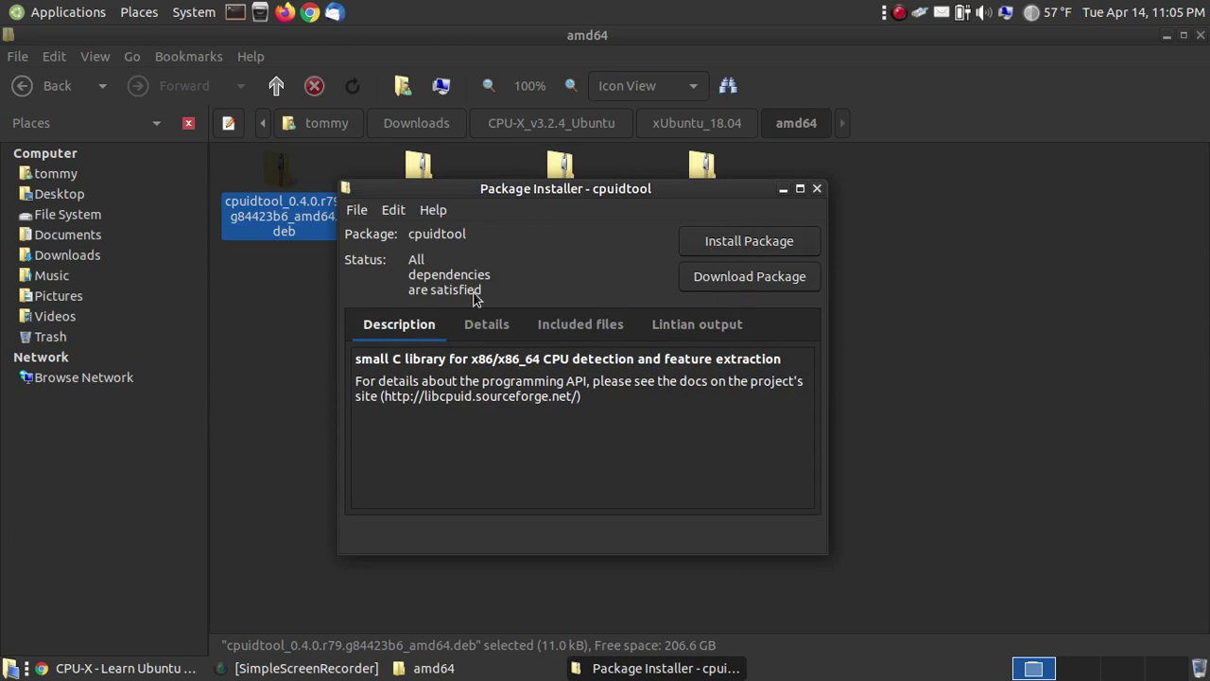
# Step: Check the installed System Tools applications for CPU-X, then return to the package installer
pyautogui.click(38, 13)
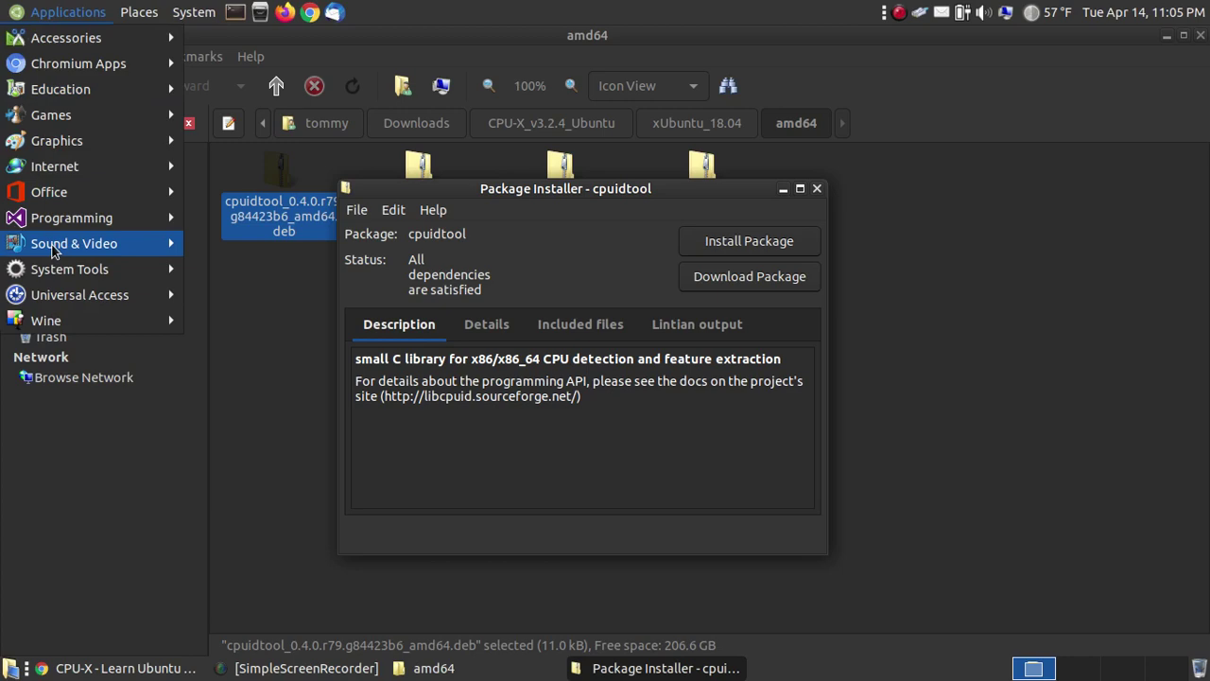
pyautogui.moveTo(71, 271)
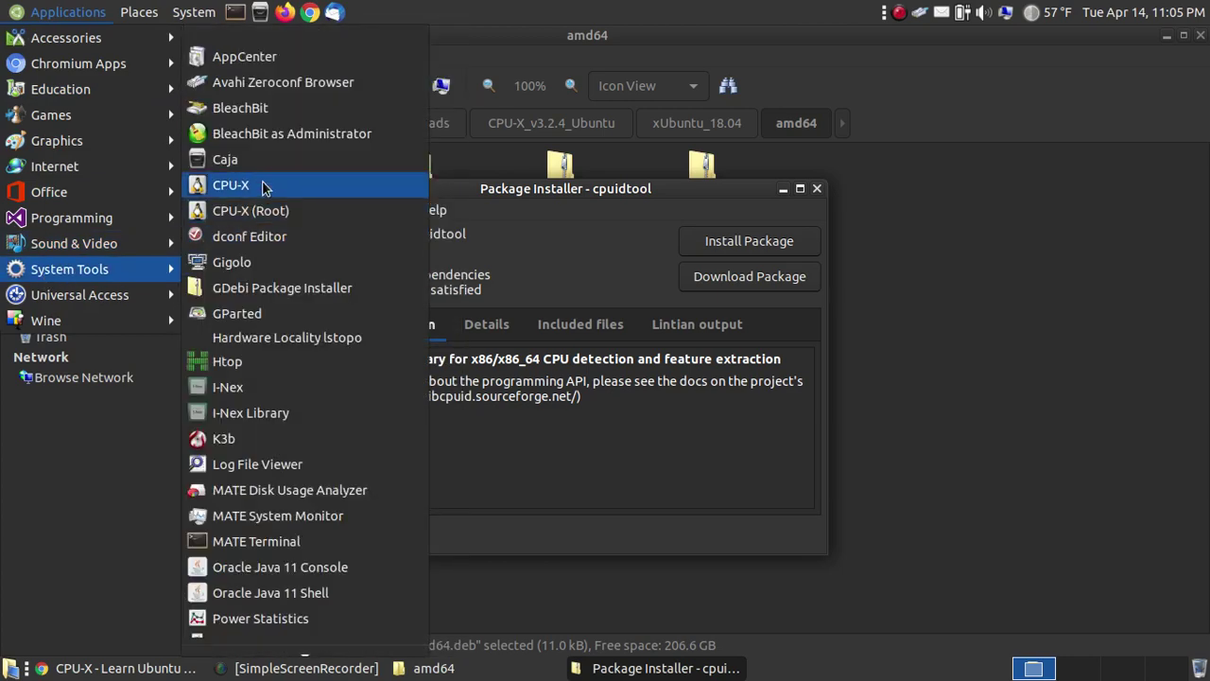
pyautogui.click(607, 202)
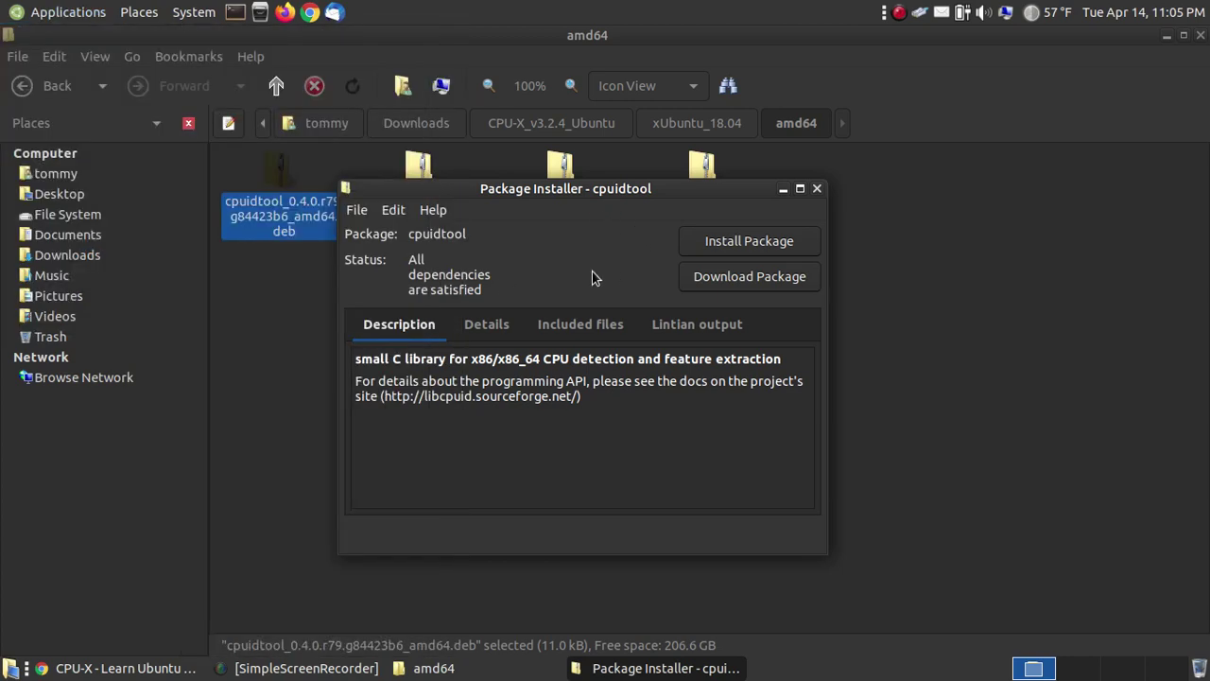
# Step: Close the cpuidtool package, then open libcpuid-dev_0.4.0.r79.g84423b6_amd64.deb in the package installer, dismiss its version notice and close it
pyautogui.click(817, 189)
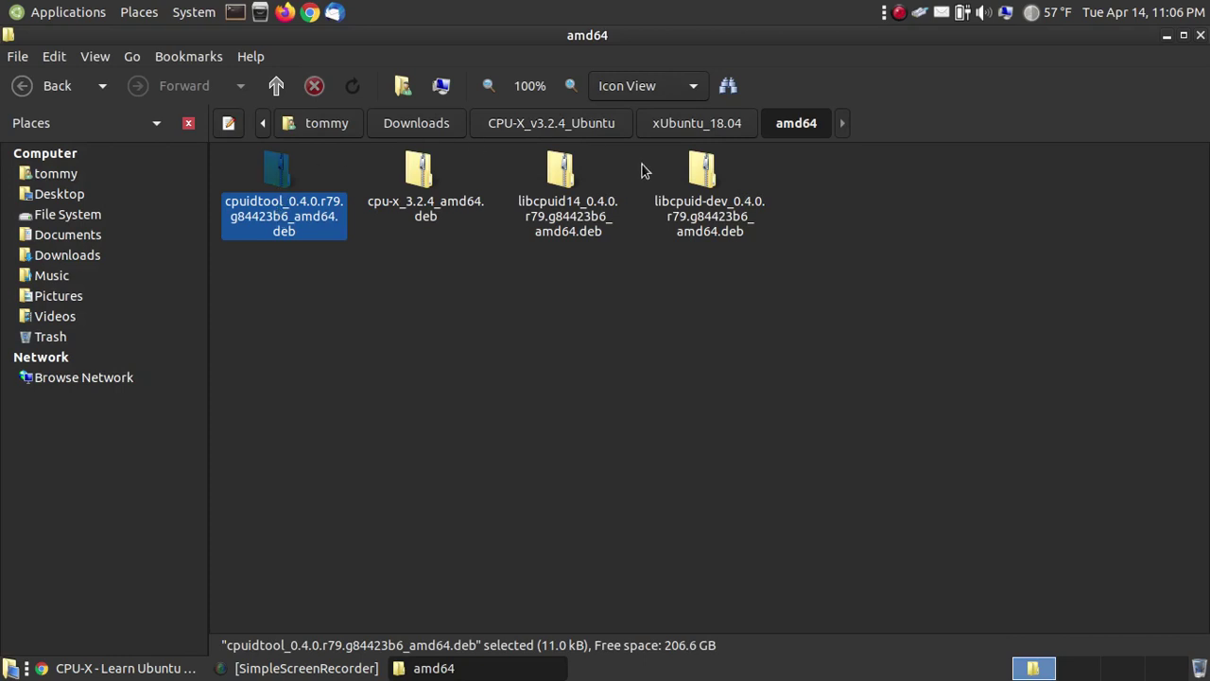
pyautogui.doubleClick(707, 215)
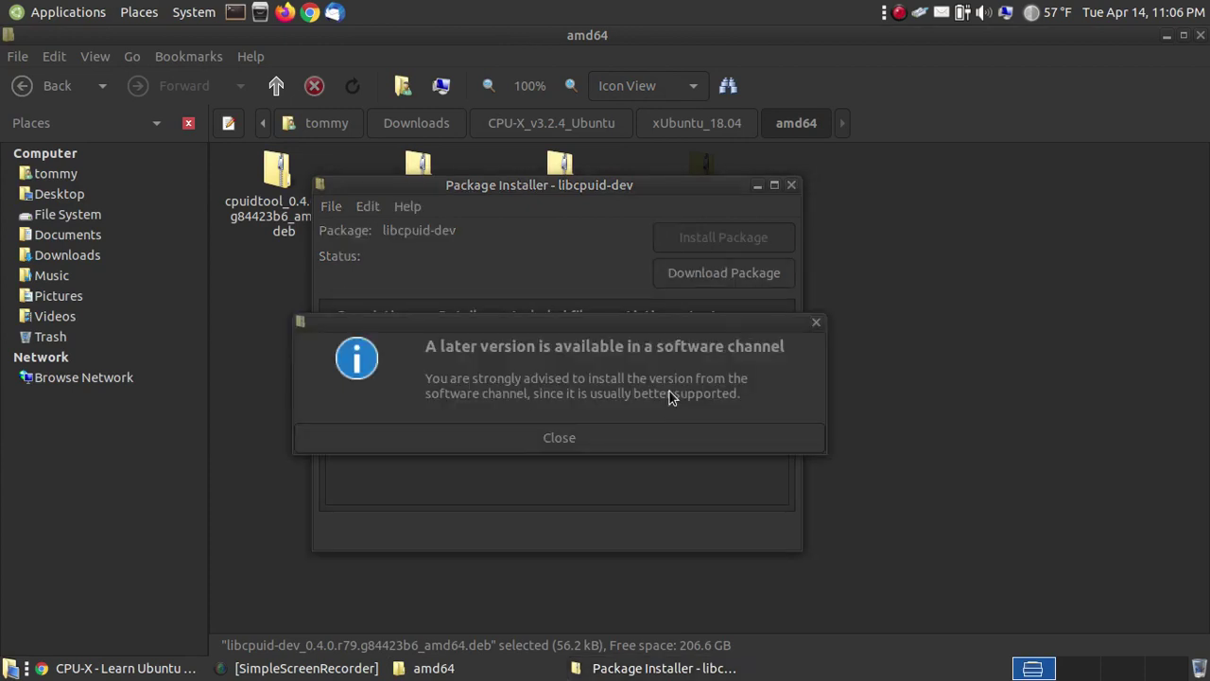
pyautogui.click(593, 440)
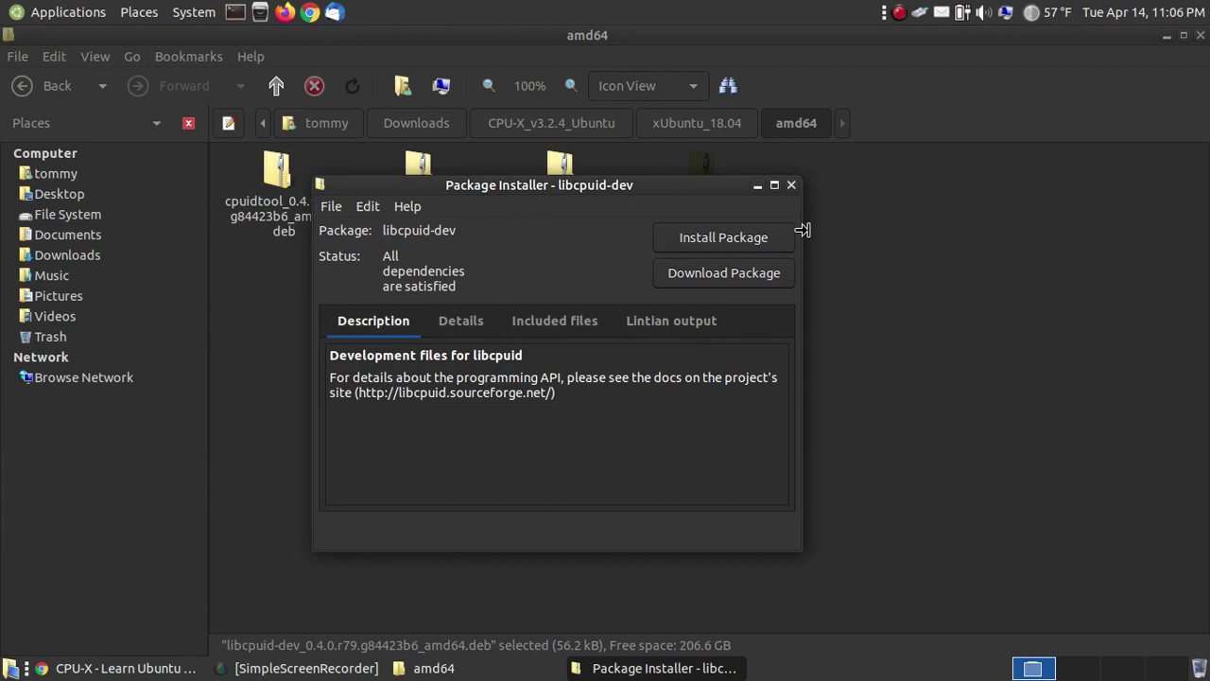
pyautogui.click(792, 187)
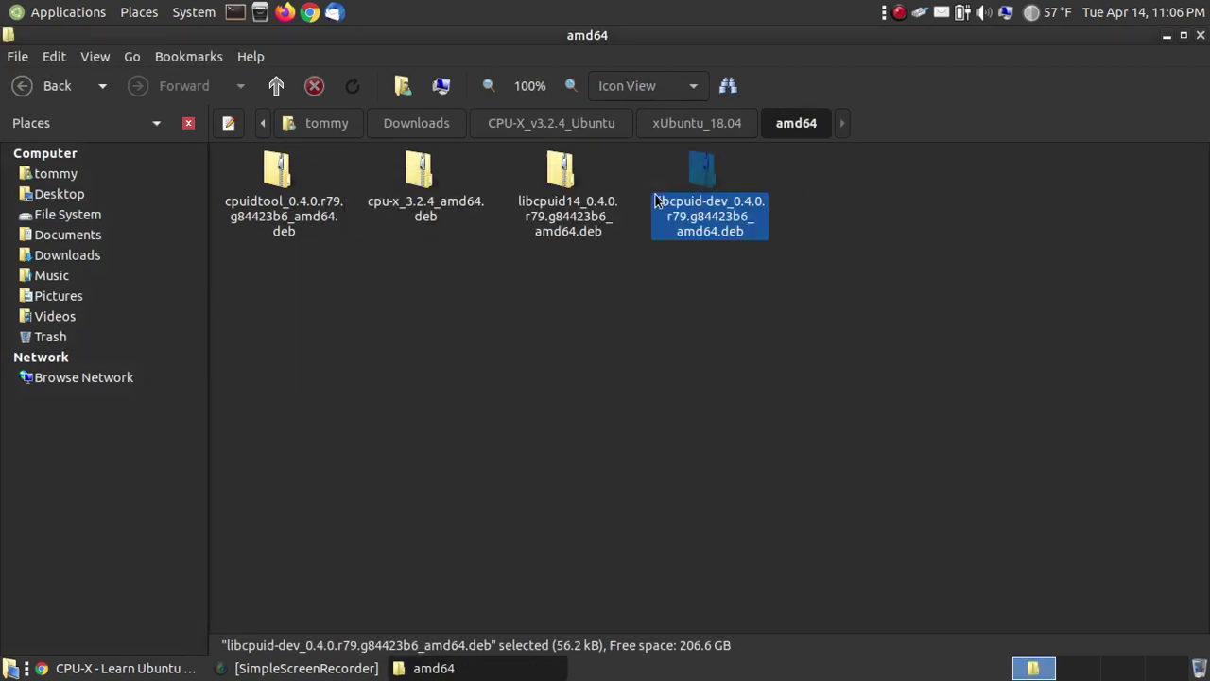
# Step: Open libcpuid14_0.4.0.r79.g84423b6_amd64.deb in the package installer to check its status, and close the installer
pyautogui.doubleClick(559, 180)
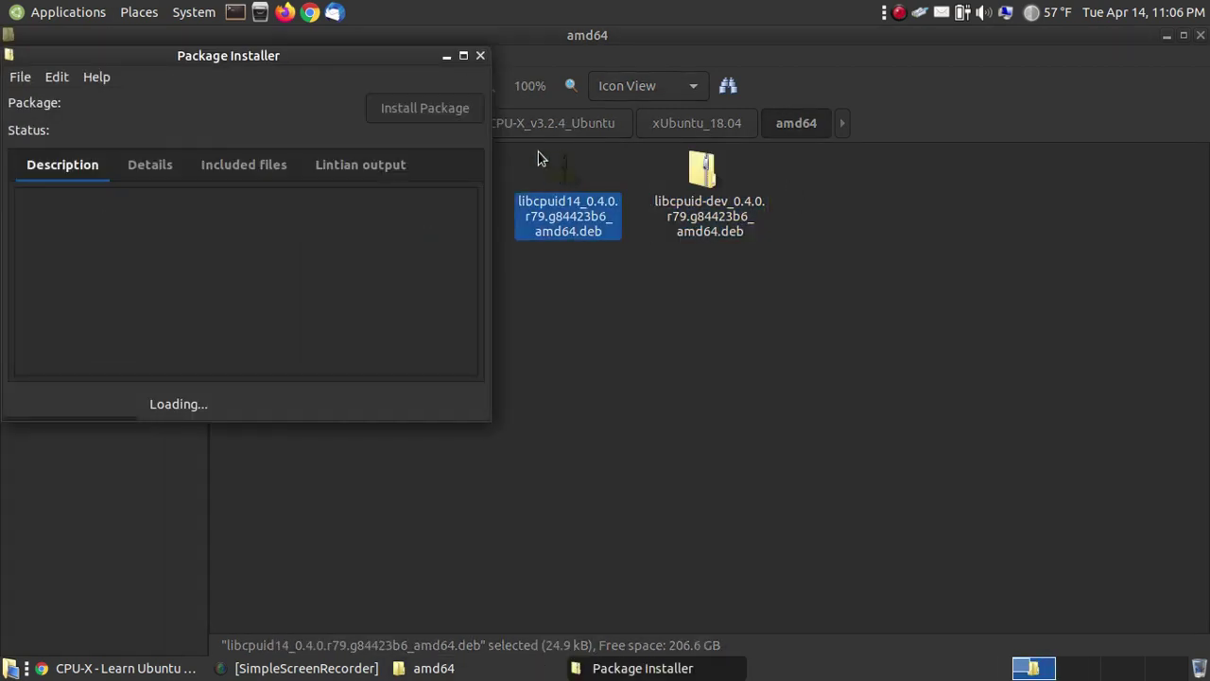
pyautogui.moveTo(234, 60); pyautogui.dragTo(587, 219)
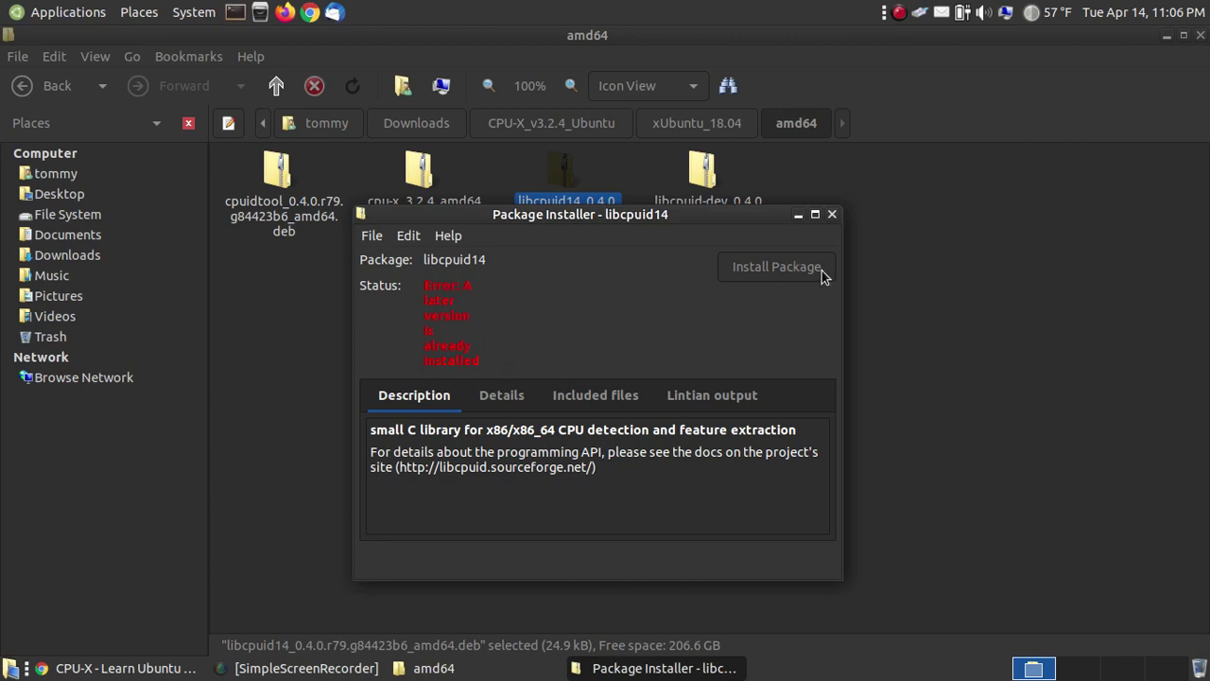
pyautogui.click(832, 216)
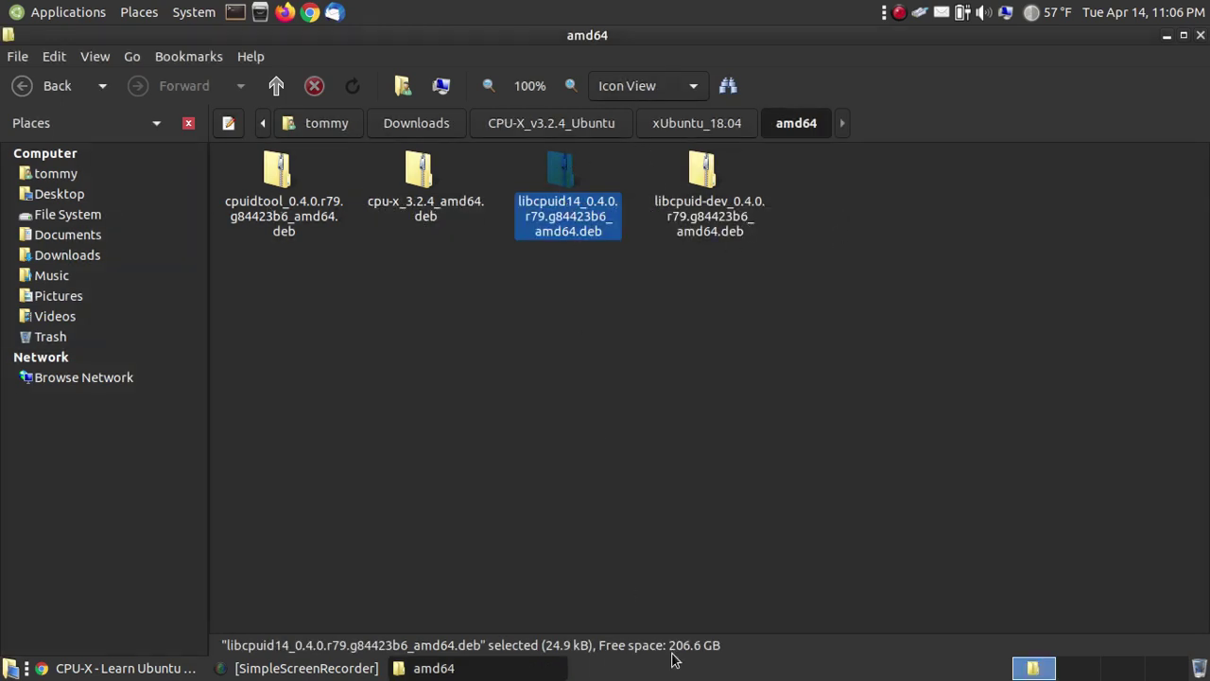
# Step: Open cpu-x_3.2.4_amd64.deb in the package installer to check its status, and close the installer
pyautogui.doubleClick(423, 180)
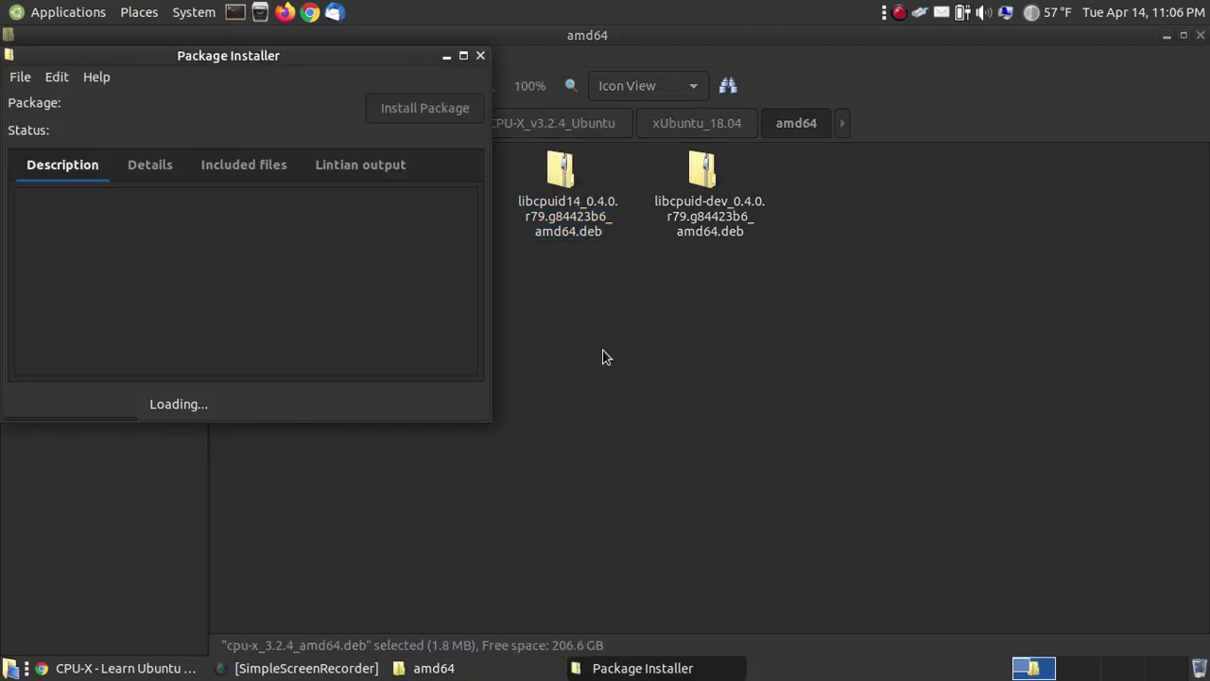
pyautogui.moveTo(231, 55); pyautogui.dragTo(595, 178)
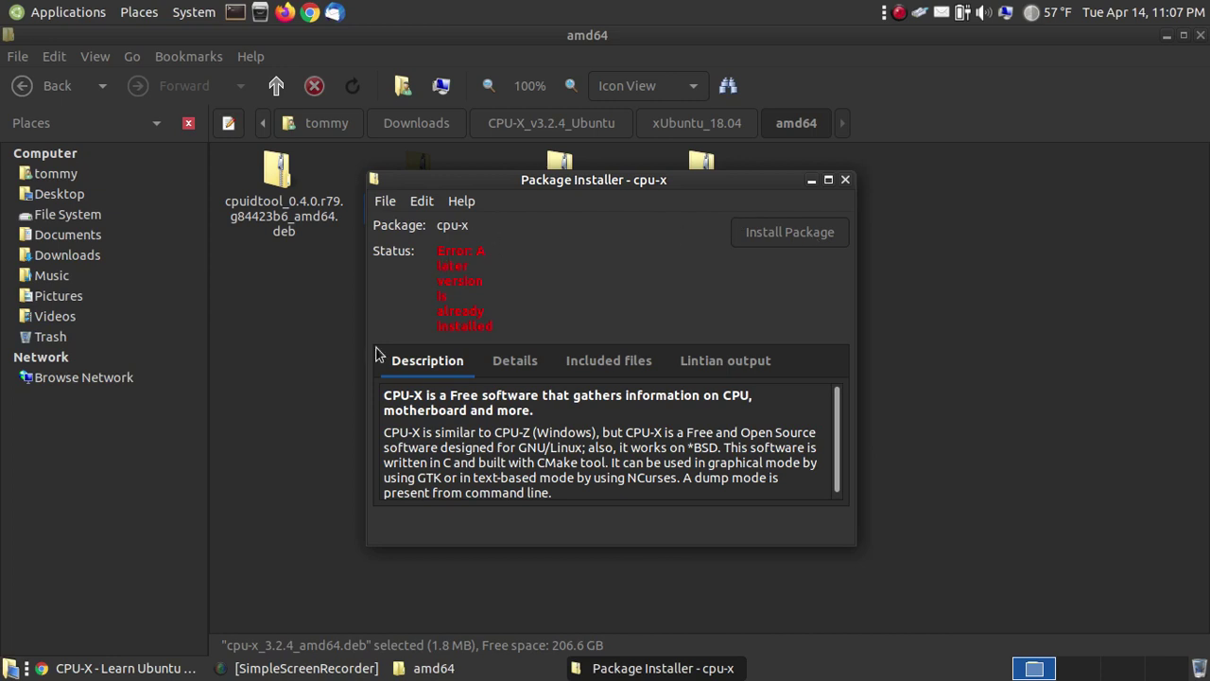
pyautogui.click(846, 181)
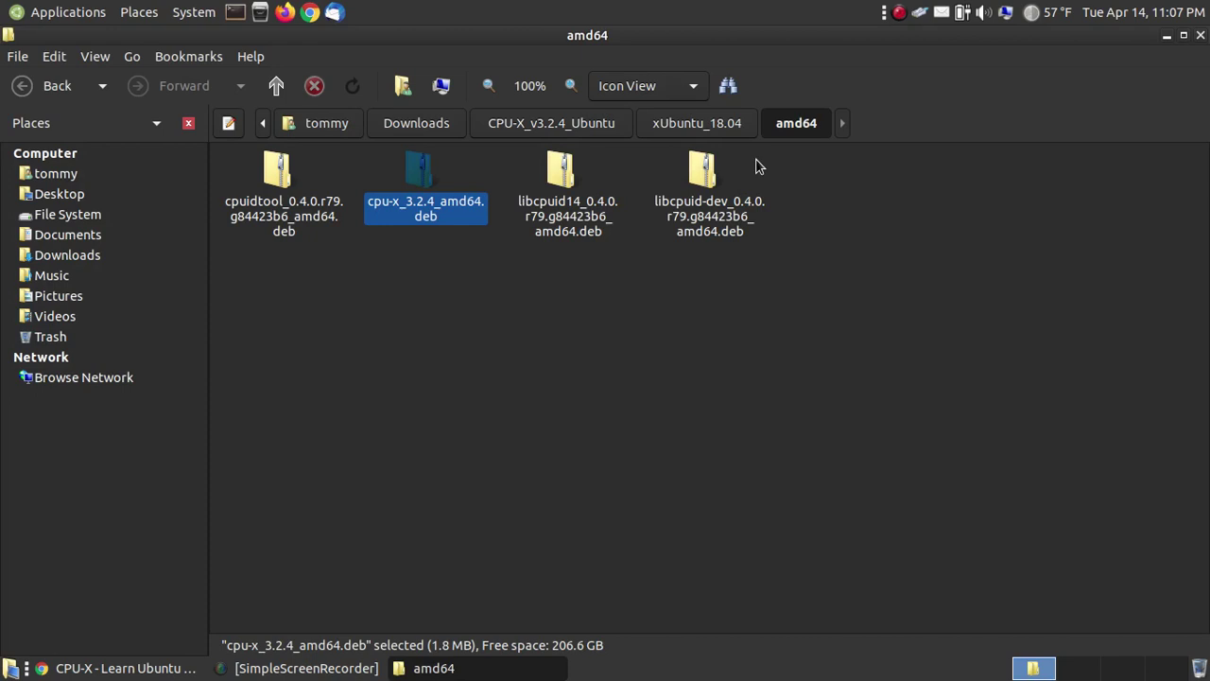
# Step: Return to the Downloads folder and delete the CPU-X_v3.2.4_Ubuntu folder and the CPU-X_v3.2.4_Ubuntu.tar.gz archive
pyautogui.click(557, 135)
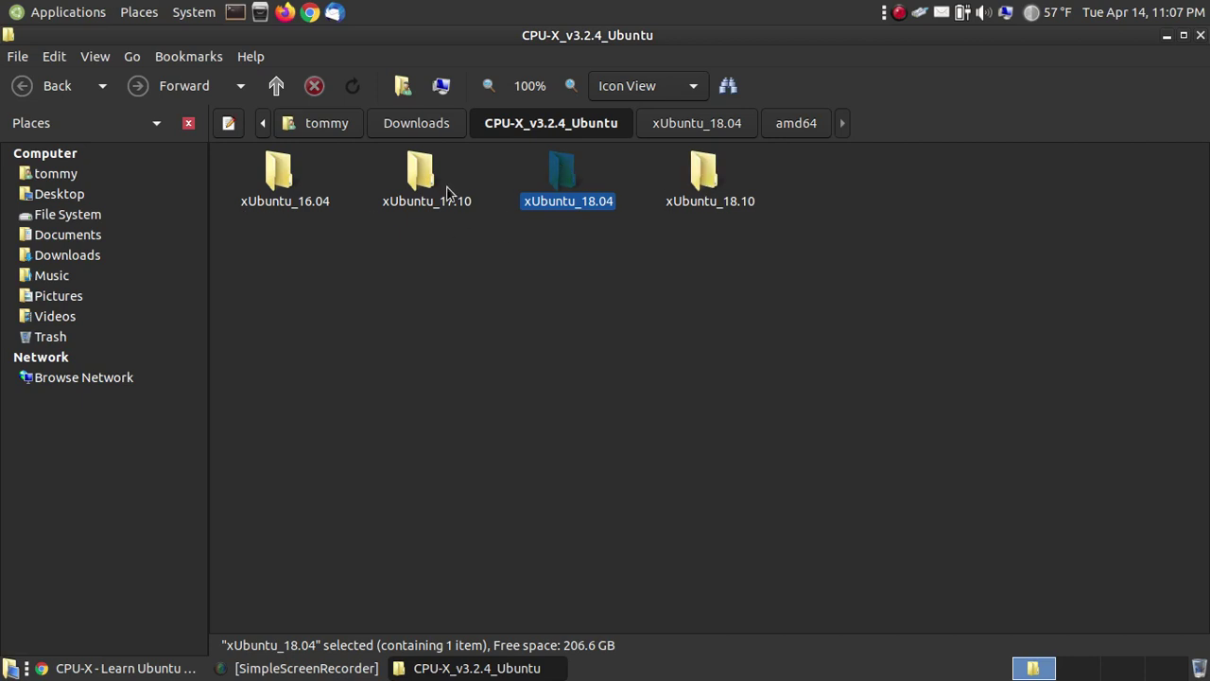
pyautogui.click(416, 123)
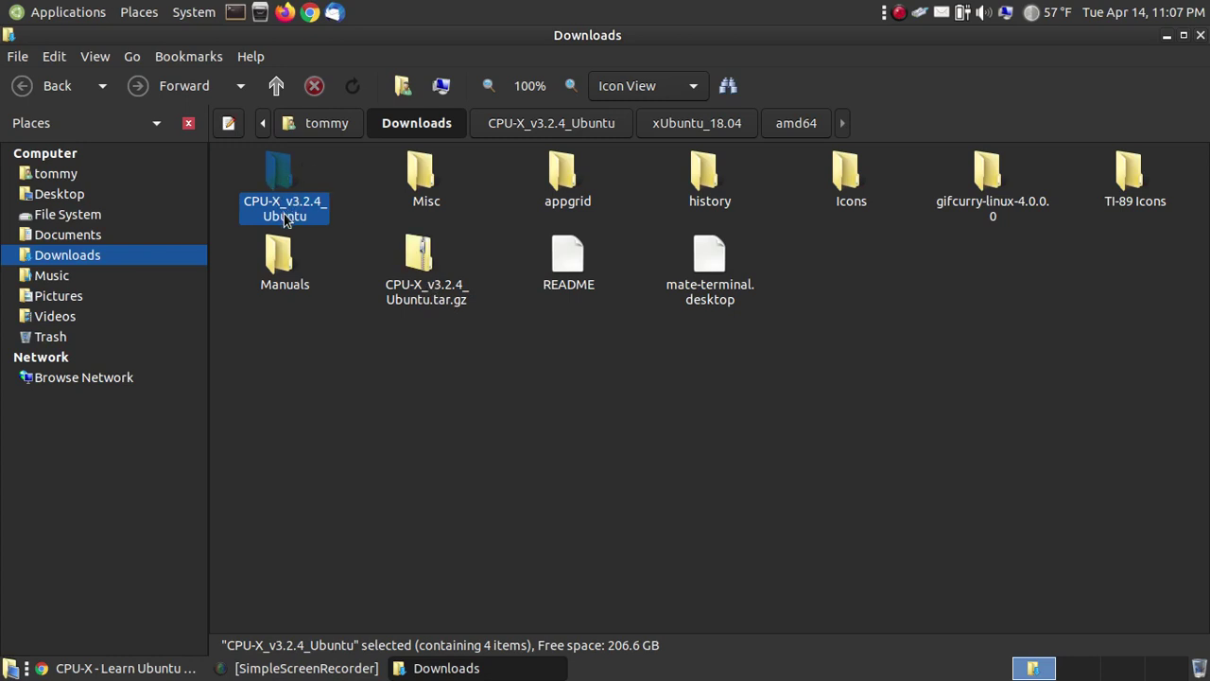
pyautogui.press('Delete')
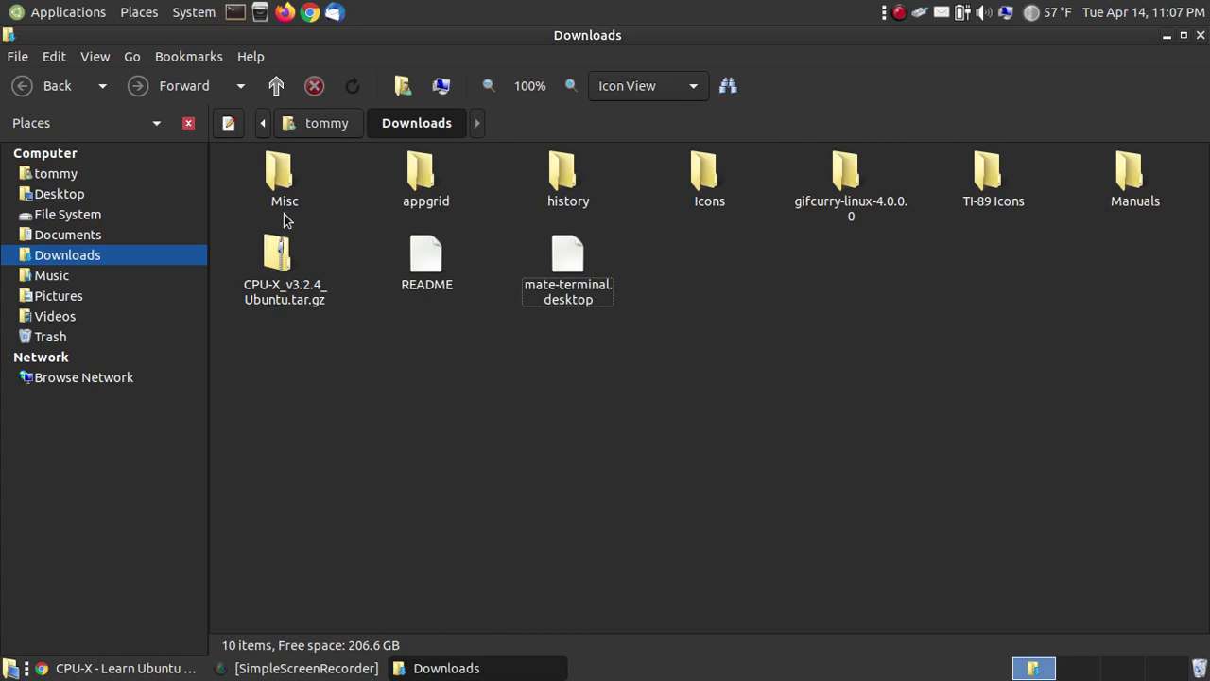
pyautogui.click(277, 255)
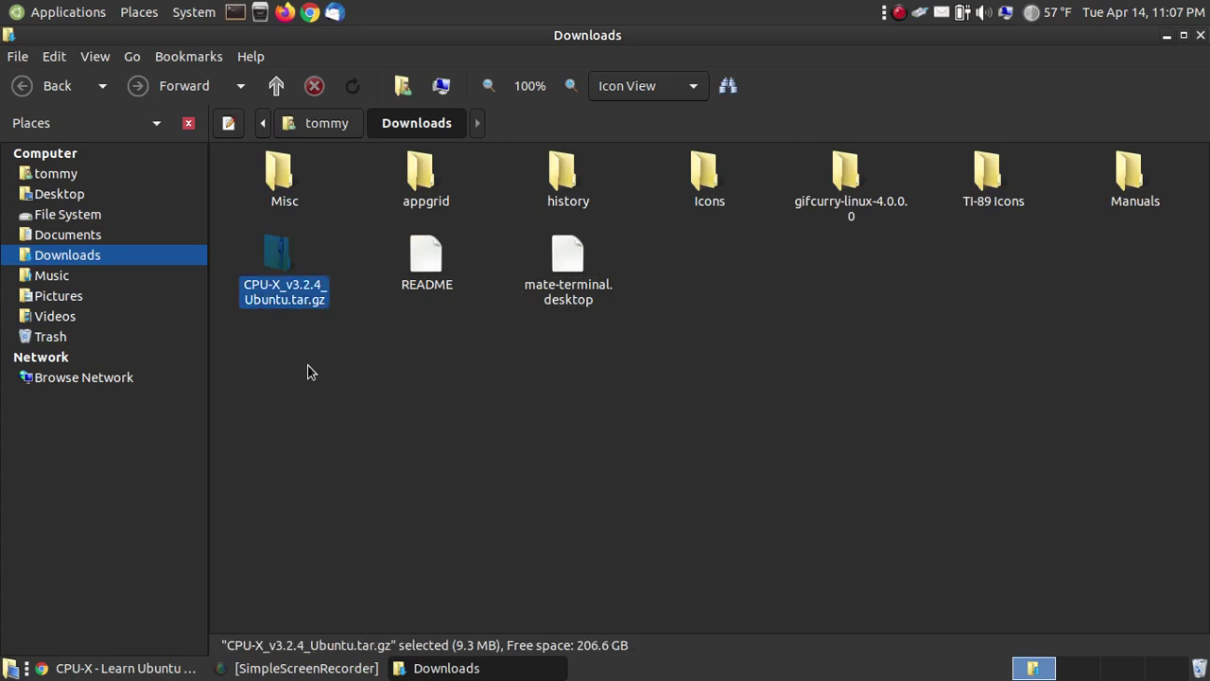
pyautogui.press('Delete')
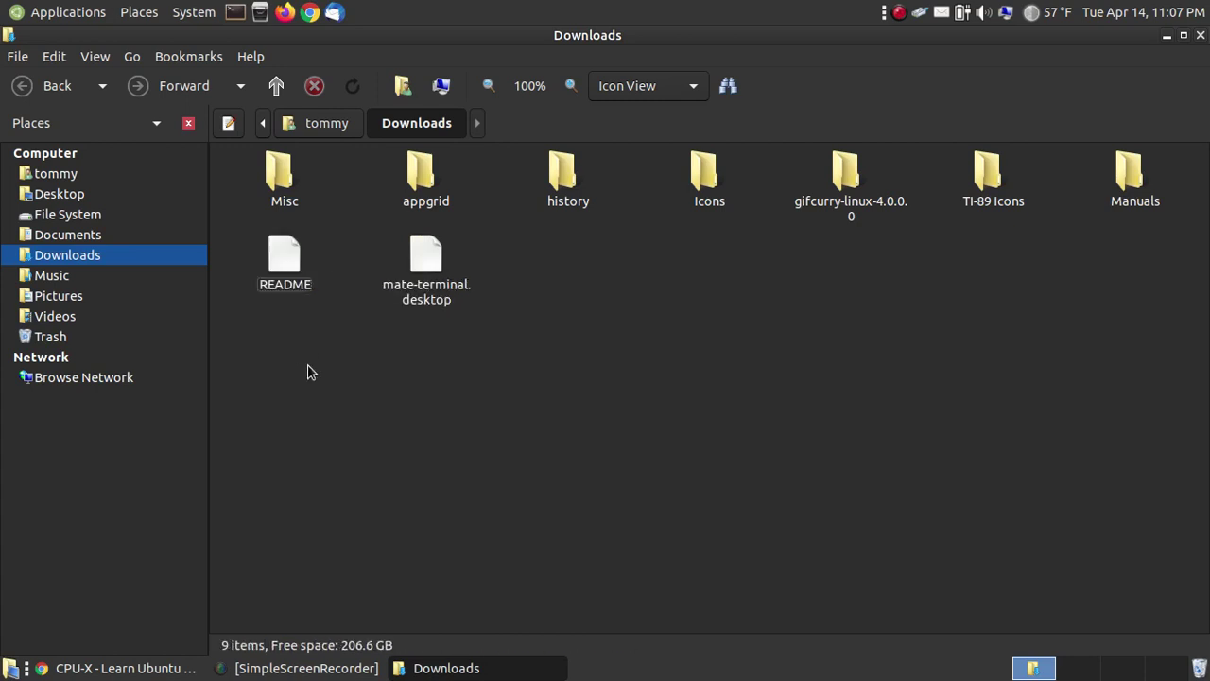
# Step: Empty the trash and close the file manager
pyautogui.rightClick(1198, 667)
pyautogui.click(1097, 526)
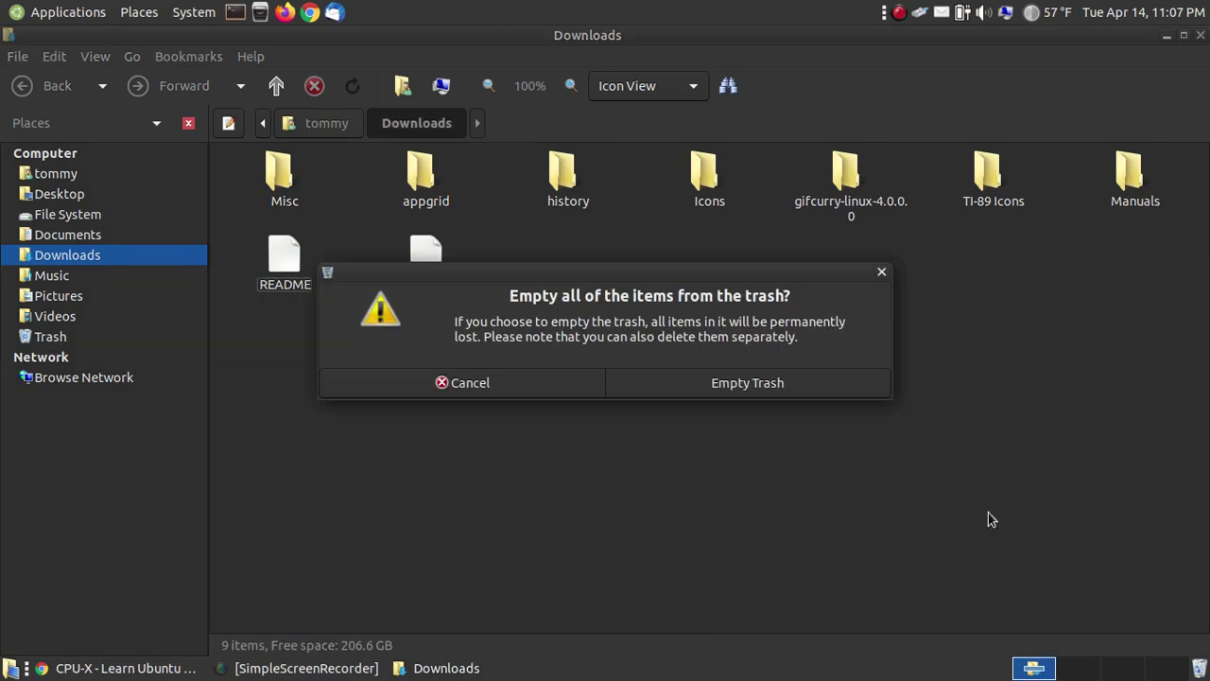
pyautogui.click(747, 383)
pyautogui.click(1200, 35)
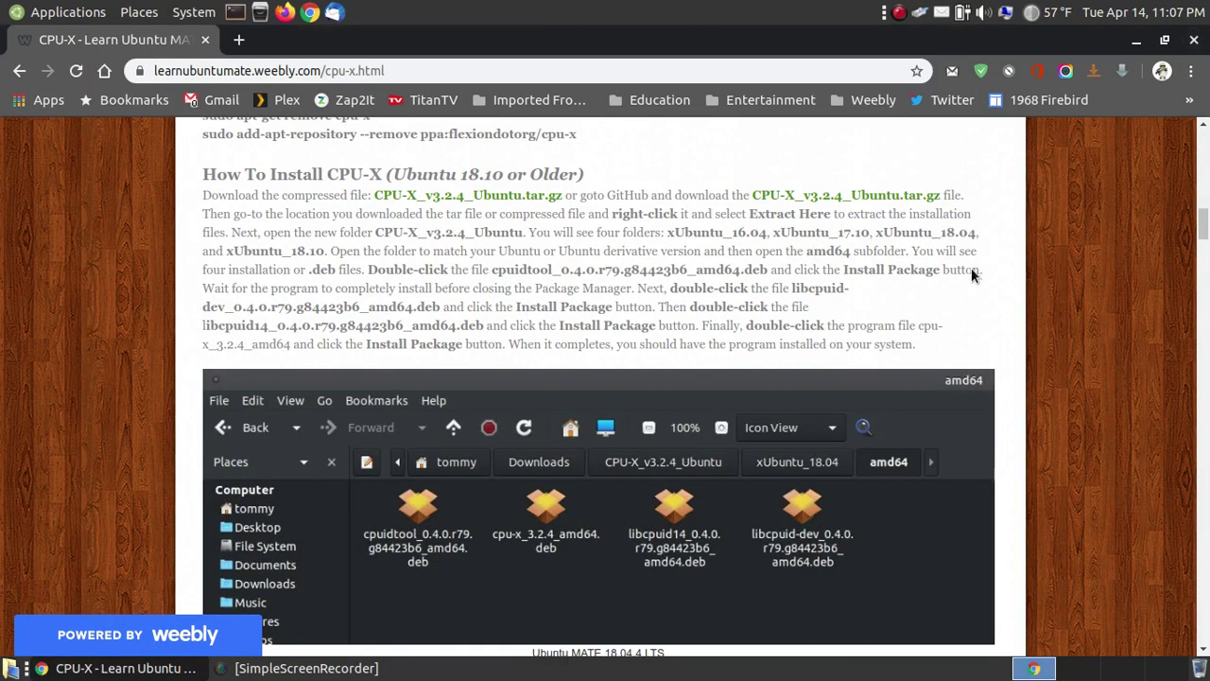
# Step: Copy "sudo add-apt-repository ppa:flexiondotorg/cpu-x" from the Ubuntu 19.04 or Newer section and open a terminal over the page
pyautogui.scroll(5, 934, 380)
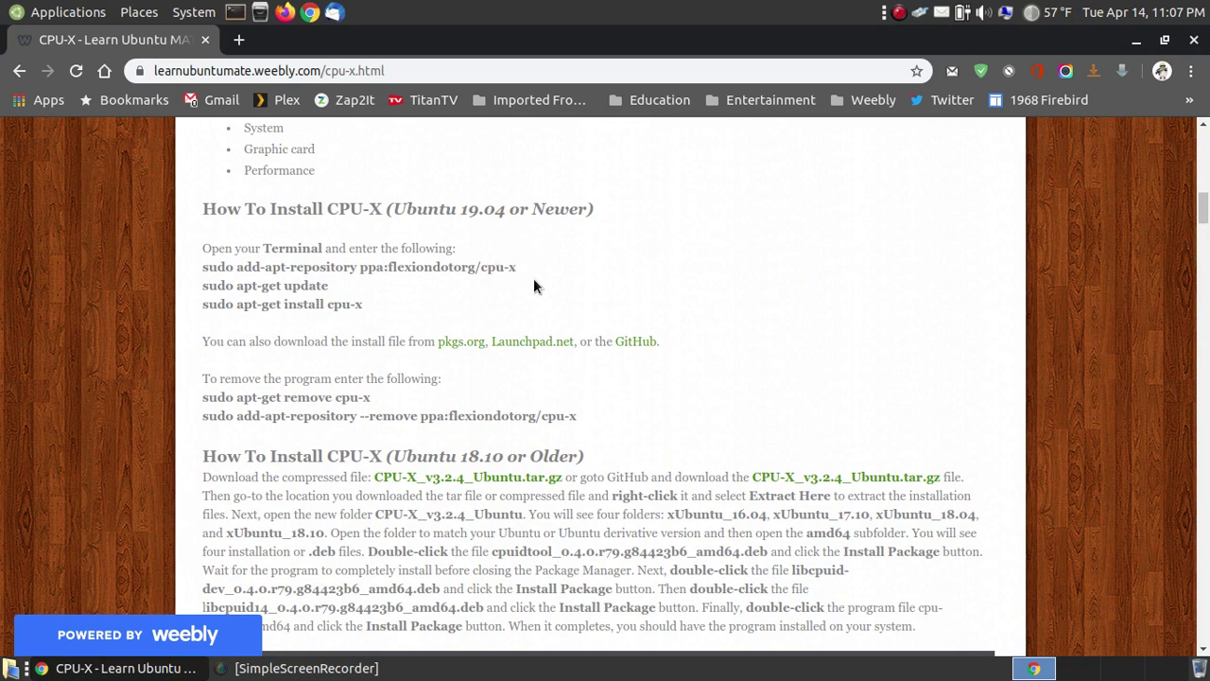
pyautogui.moveTo(526, 273); pyautogui.dragTo(202, 272)
pyautogui.rightClick(239, 273)
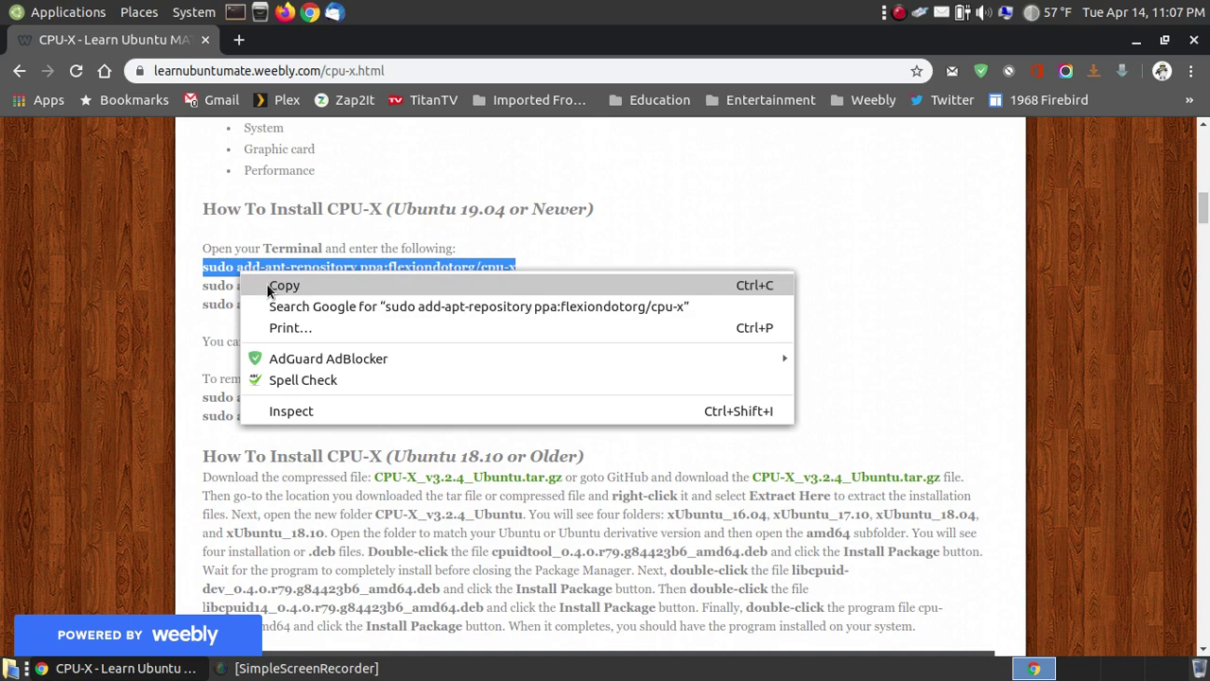
pyautogui.click(267, 289)
pyautogui.click(236, 12)
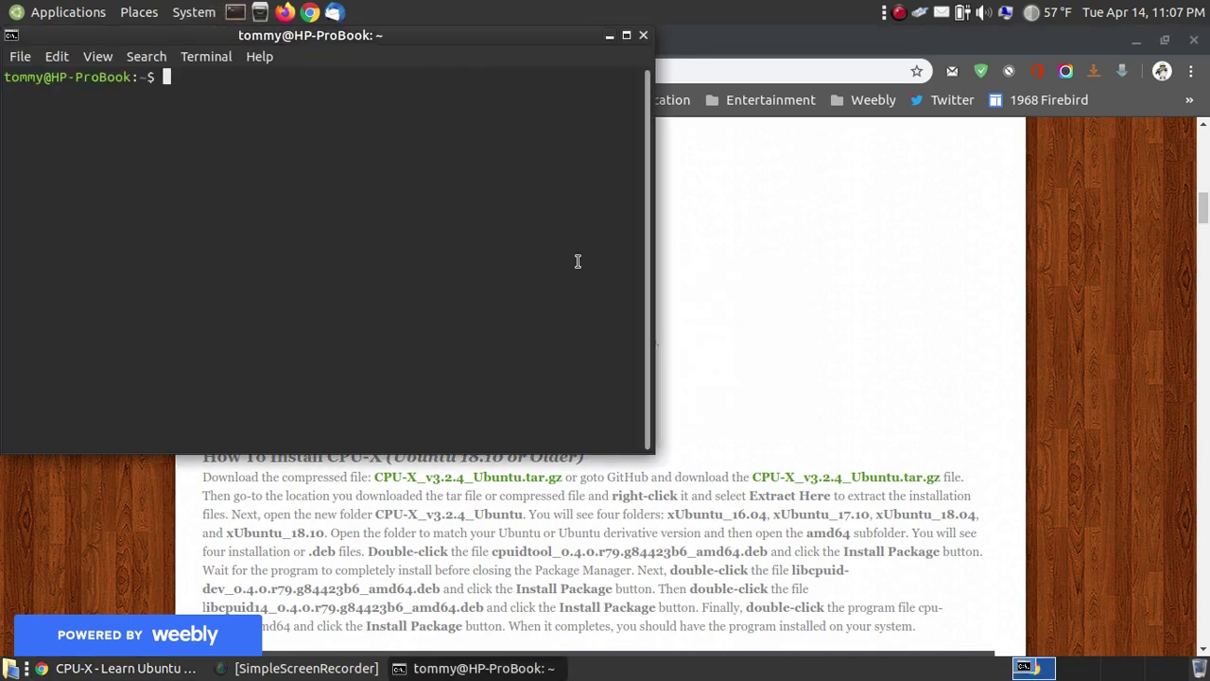
pyautogui.moveTo(352, 38); pyautogui.dragTo(604, 135)
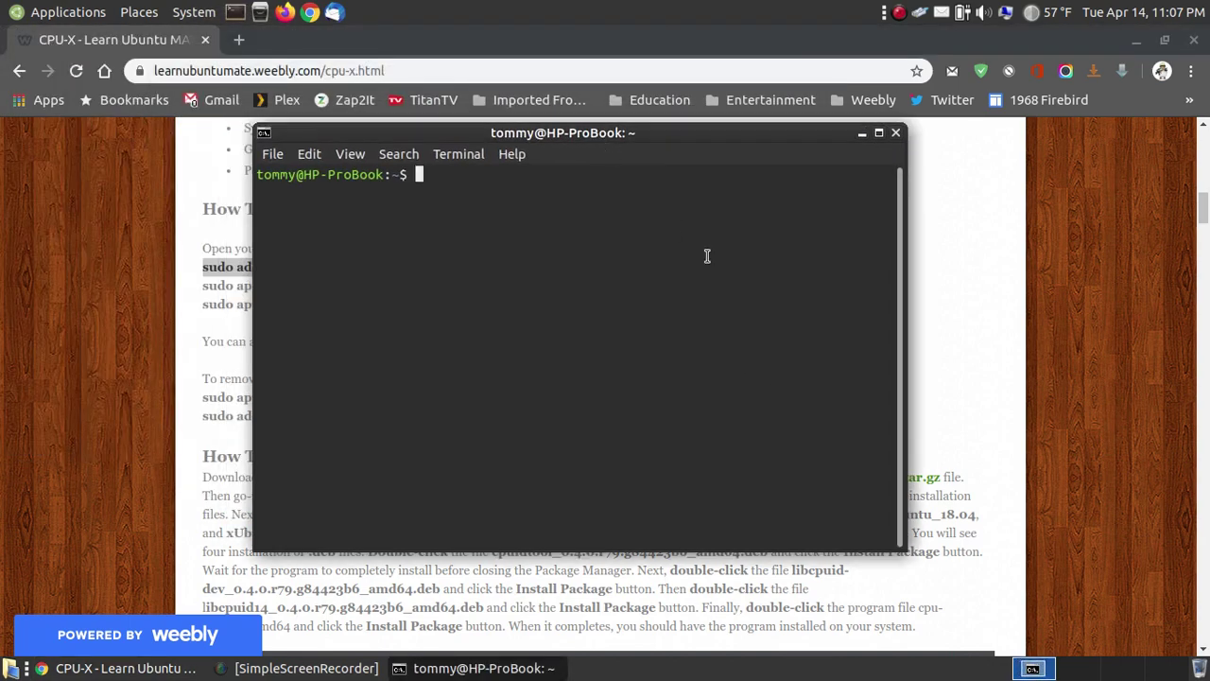
# Step: Check the installed Ubuntu release in the terminal with lsb_release -d
pyautogui.write('exit')
pyautogui.press('Up')
pyautogui.press('Up')
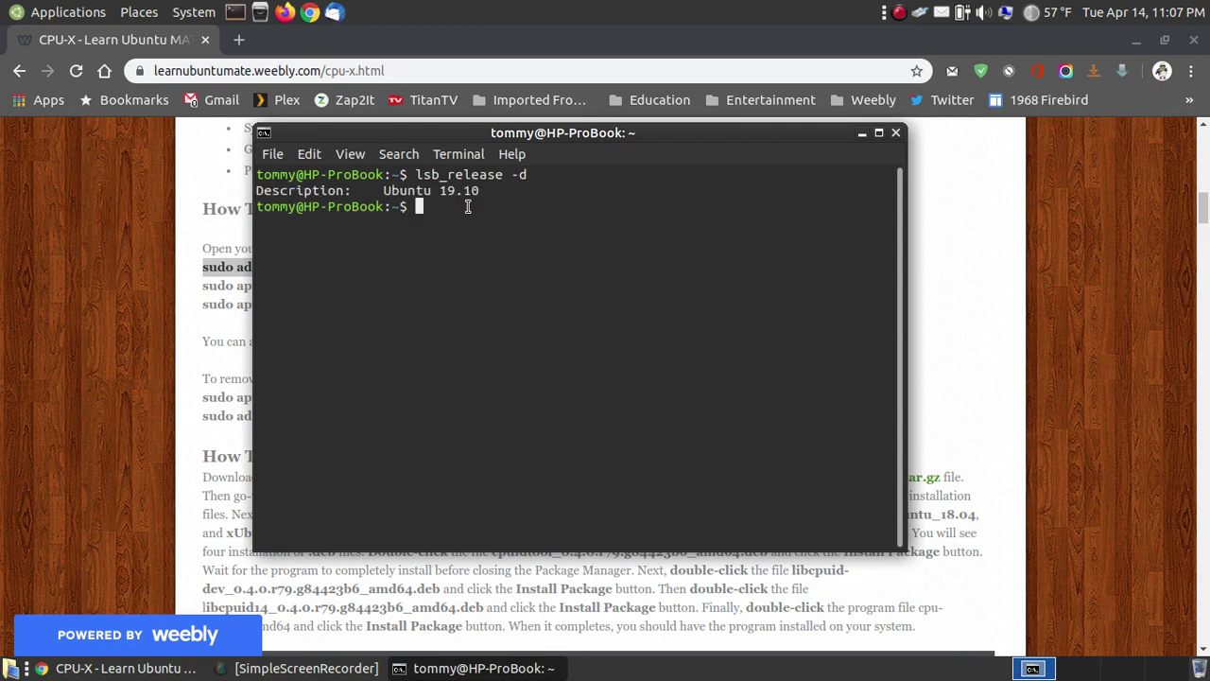
# Step: View the About information of the MATE desktop environment, close it, and clear the terminal
pyautogui.click(198, 12)
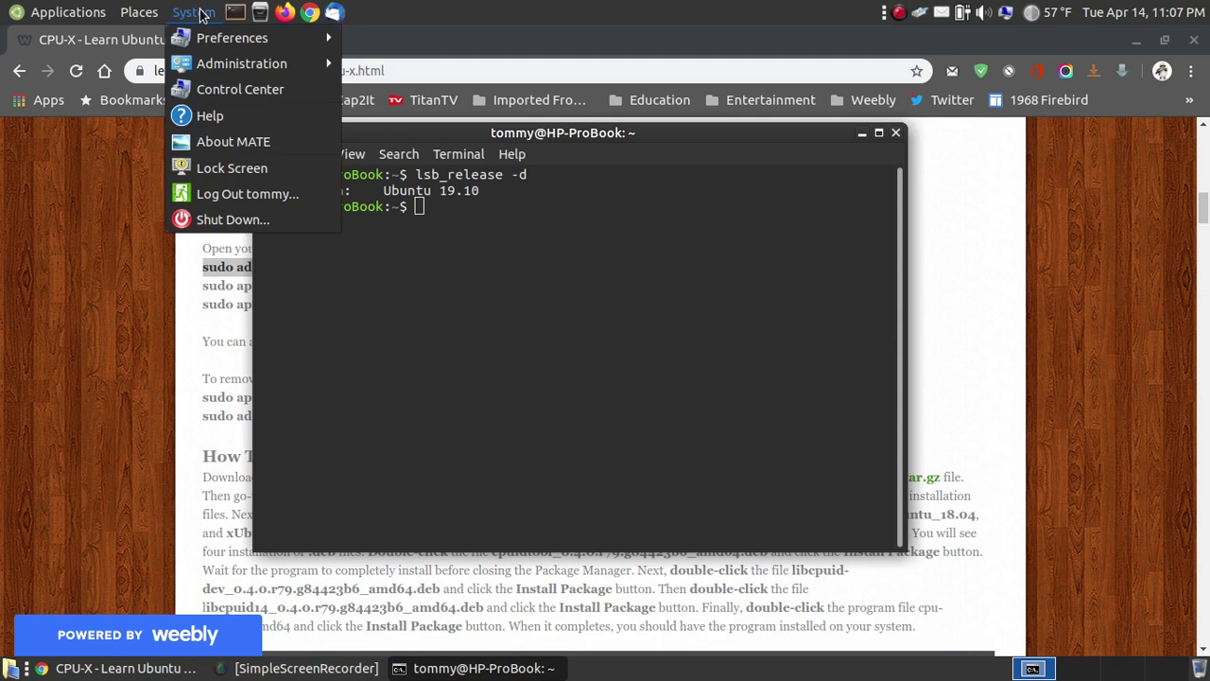
pyautogui.click(253, 143)
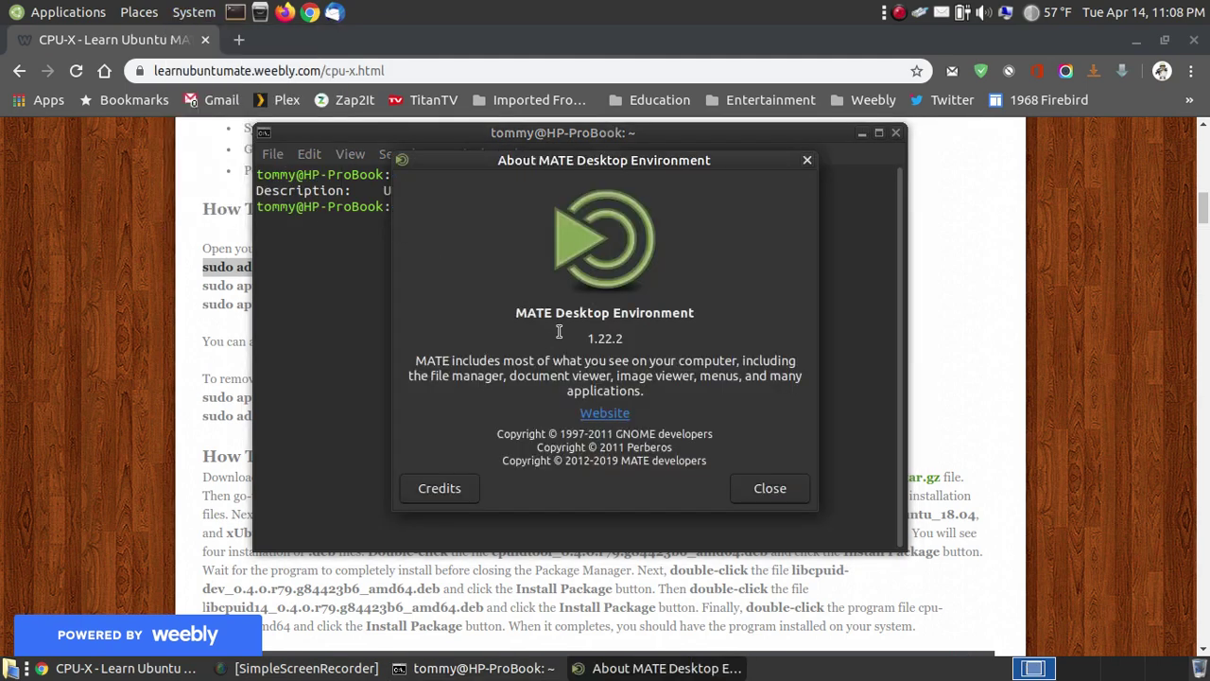
pyautogui.click(763, 493)
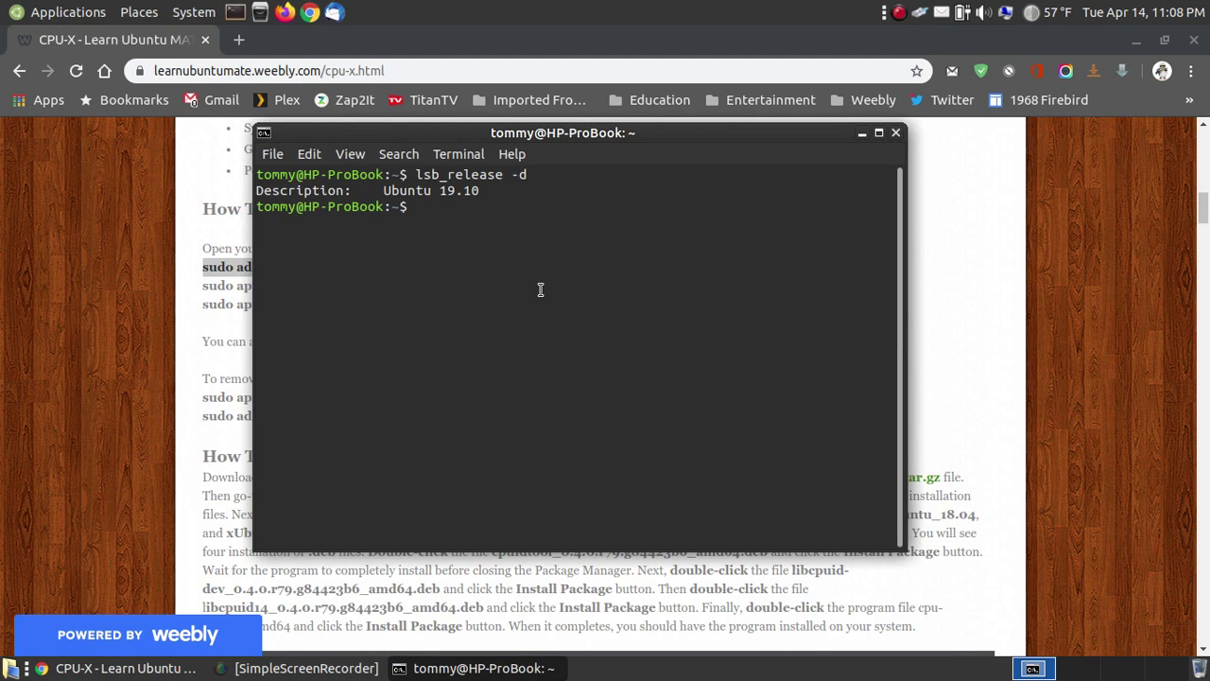
pyautogui.write('clear')
pyautogui.press('Return')
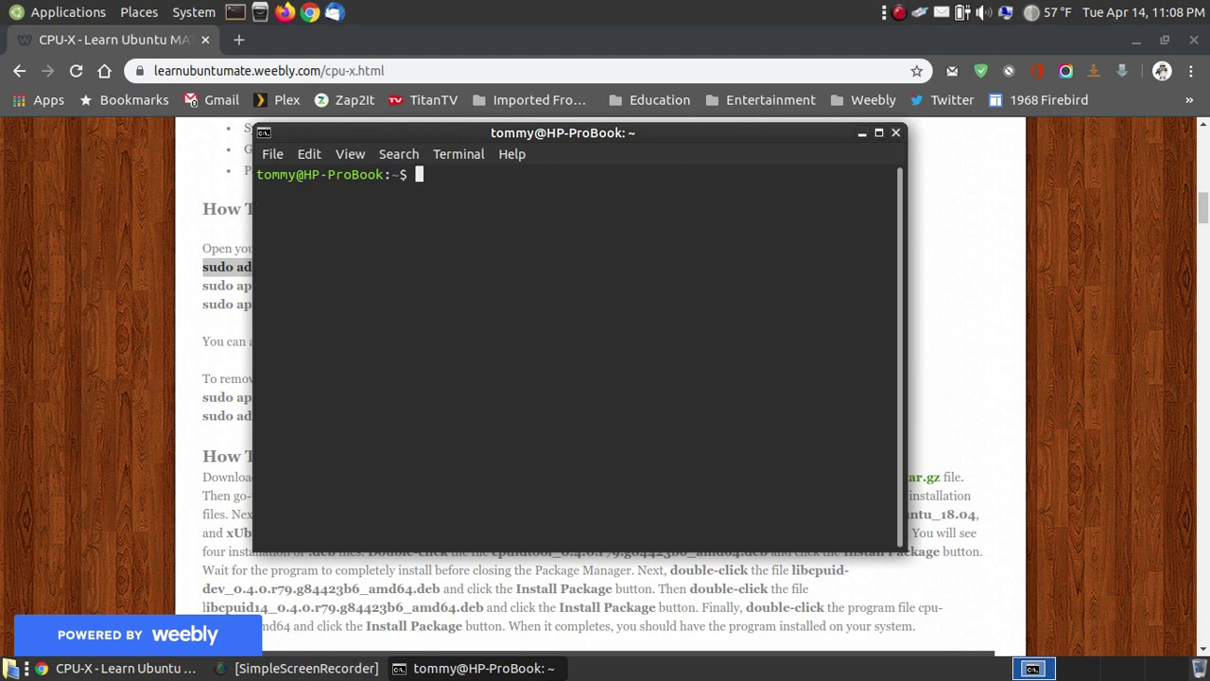
# Step: Copy the "sudo add-apt-repository ppa:flexiondotorg/cpu-x" command from the web page again and paste it at the terminal prompt without running it
pyautogui.click(195, 267)
pyautogui.moveTo(516, 268); pyautogui.dragTo(203, 269)
pyautogui.rightClick(239, 267)
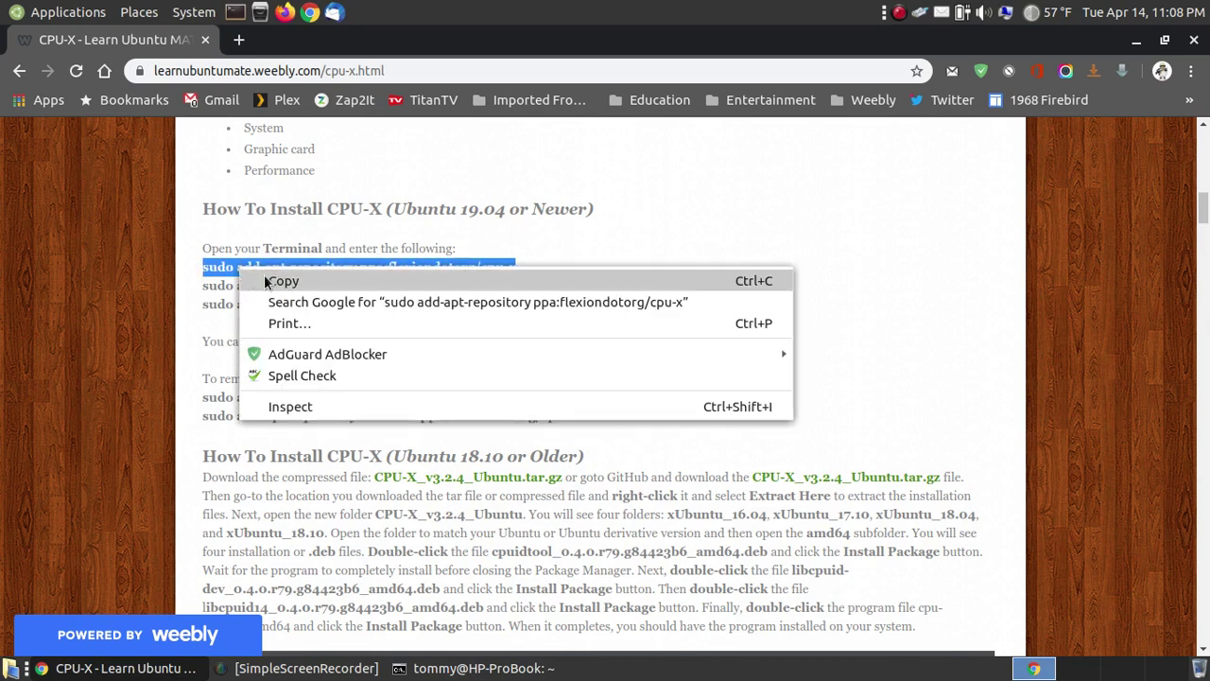
pyautogui.click(271, 279)
pyautogui.click(515, 668)
pyautogui.rightClick(475, 255)
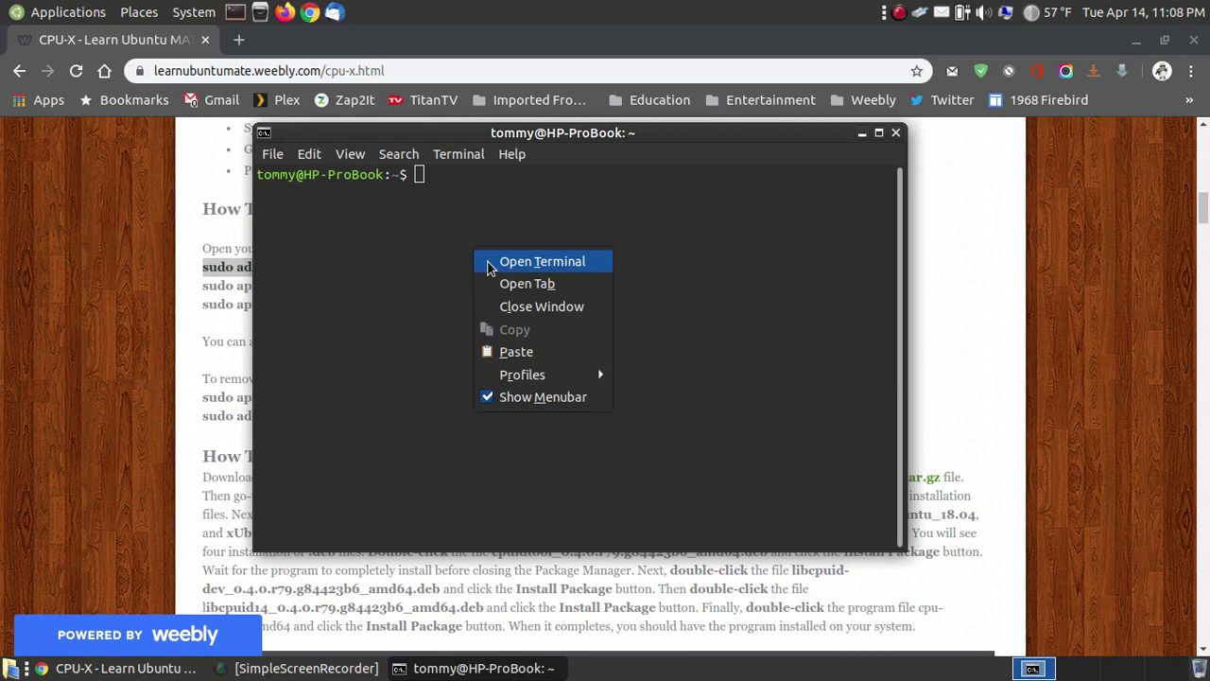
pyautogui.click(532, 352)
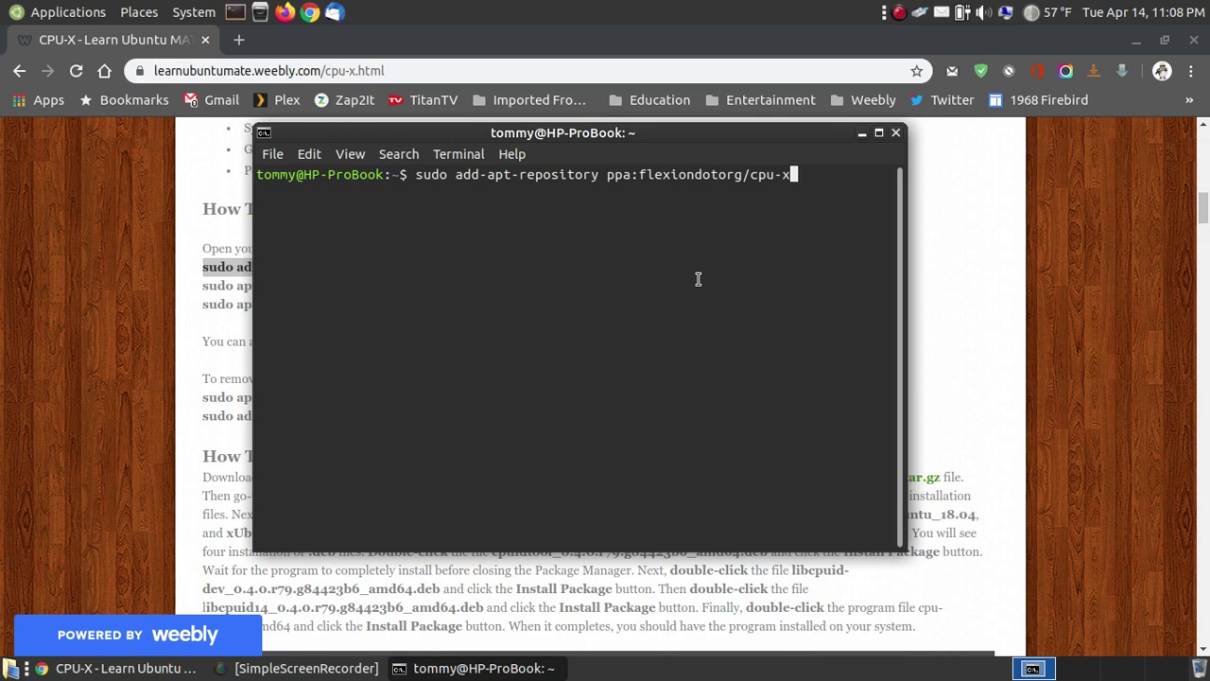
# Step: Erase the pasted add-apt-repository command from the terminal prompt
pyautogui.press('BackSpace')
pyautogui.press('BackSpace')
pyautogui.press('BackSpace')
pyautogui.press('BackSpace')
pyautogui.press('BackSpace')
pyautogui.press('BackSpace')
pyautogui.press('BackSpace')
pyautogui.press('BackSpace')
pyautogui.press('BackSpace')
pyautogui.press('BackSpace')
pyautogui.press('BackSpace')
pyautogui.press('BackSpace')
pyautogui.press('BackSpace')
pyautogui.press('BackSpace')
pyautogui.press('BackSpace')
pyautogui.press('BackSpace')
pyautogui.press('BackSpace')
pyautogui.press('BackSpace')
pyautogui.press('BackSpace')
pyautogui.press('BackSpace')
pyautogui.press('BackSpace')
pyautogui.press('BackSpace')
pyautogui.press('BackSpace')
pyautogui.press('BackSpace')
pyautogui.press('BackSpace')
pyautogui.press('BackSpace')
pyautogui.press('BackSpace')
pyautogui.press('BackSpace')
pyautogui.press('BackSpace')
pyautogui.press('BackSpace')
pyautogui.press('BackSpace')
pyautogui.press('BackSpace')
pyautogui.press('BackSpace')
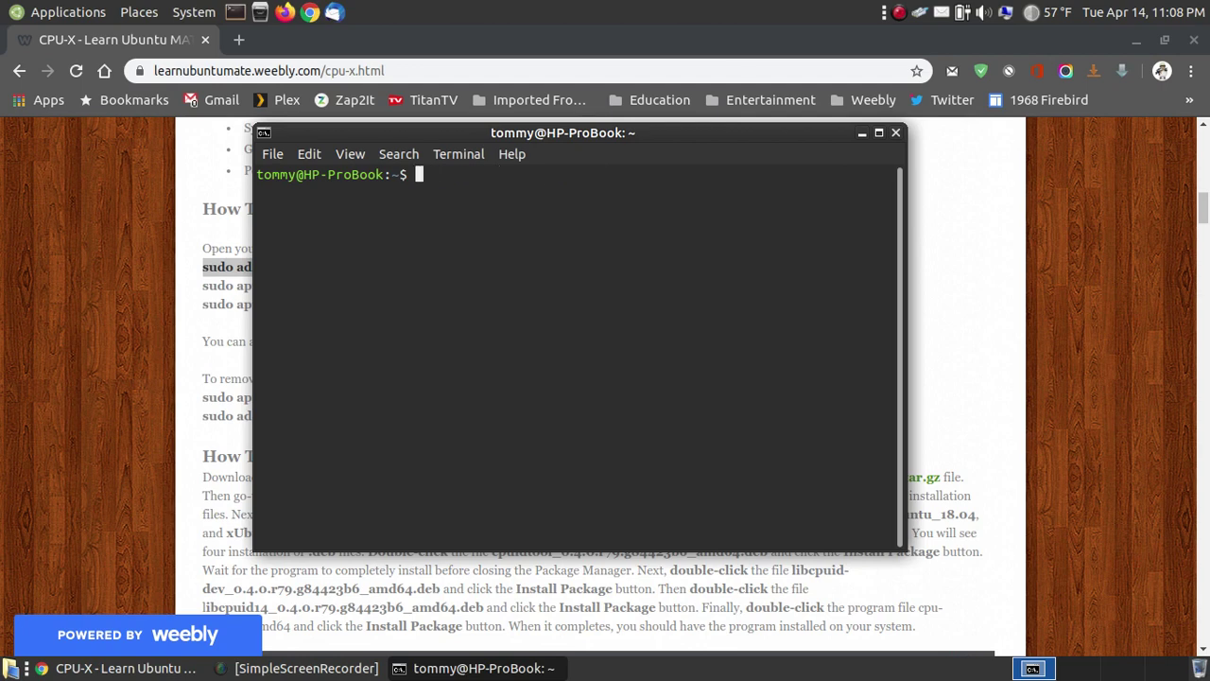
# Step: Copy "sudo apt-get update" from the Ubuntu 19.04 or Newer instructions and paste it at the terminal prompt without running it
pyautogui.click(232, 283)
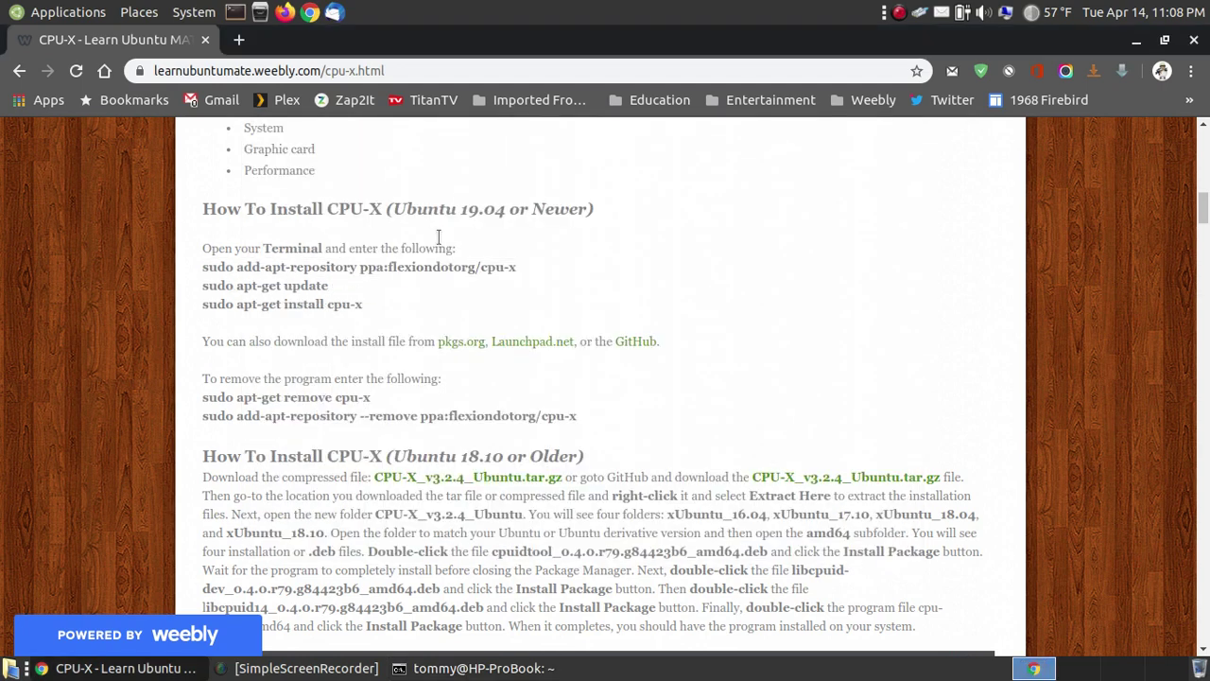
pyautogui.moveTo(331, 287); pyautogui.dragTo(205, 289)
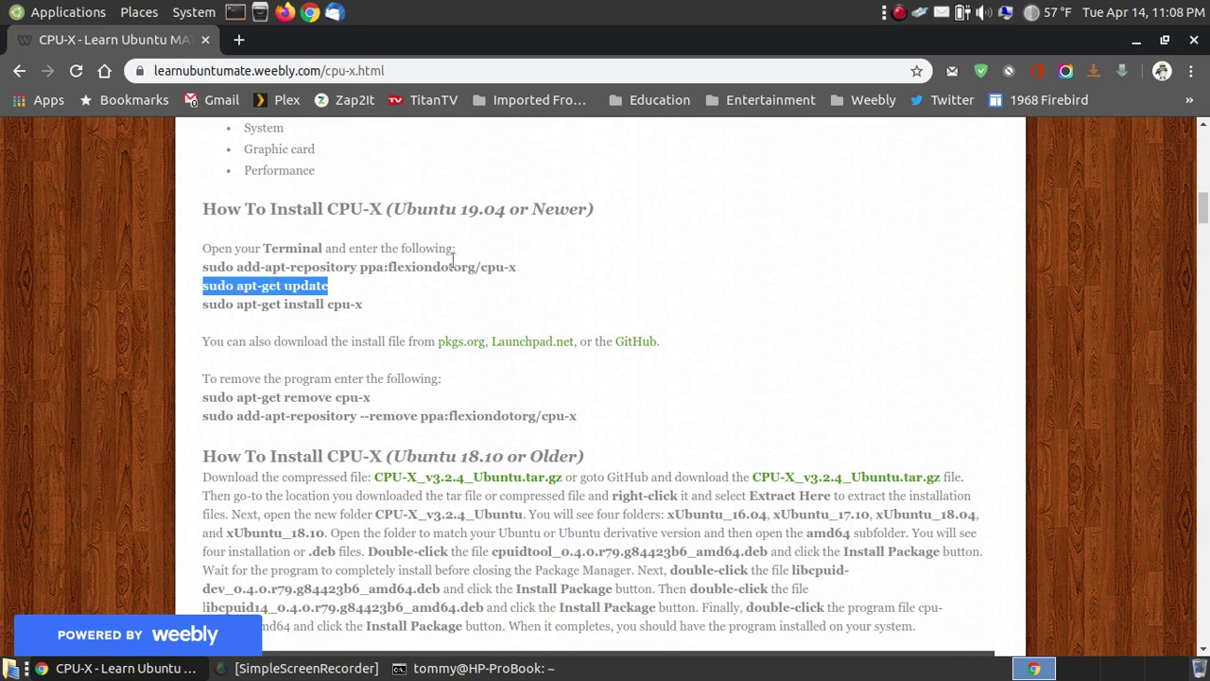
pyautogui.rightClick(282, 286)
pyautogui.click(321, 300)
pyautogui.click(488, 669)
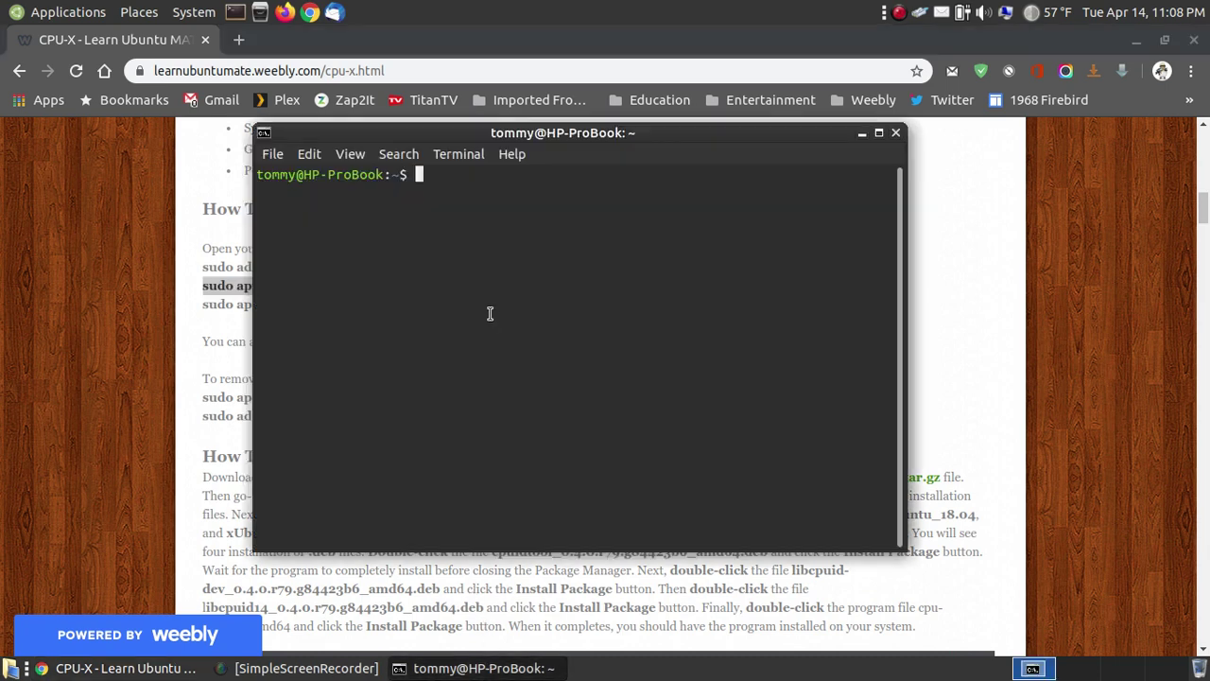
pyautogui.rightClick(470, 221)
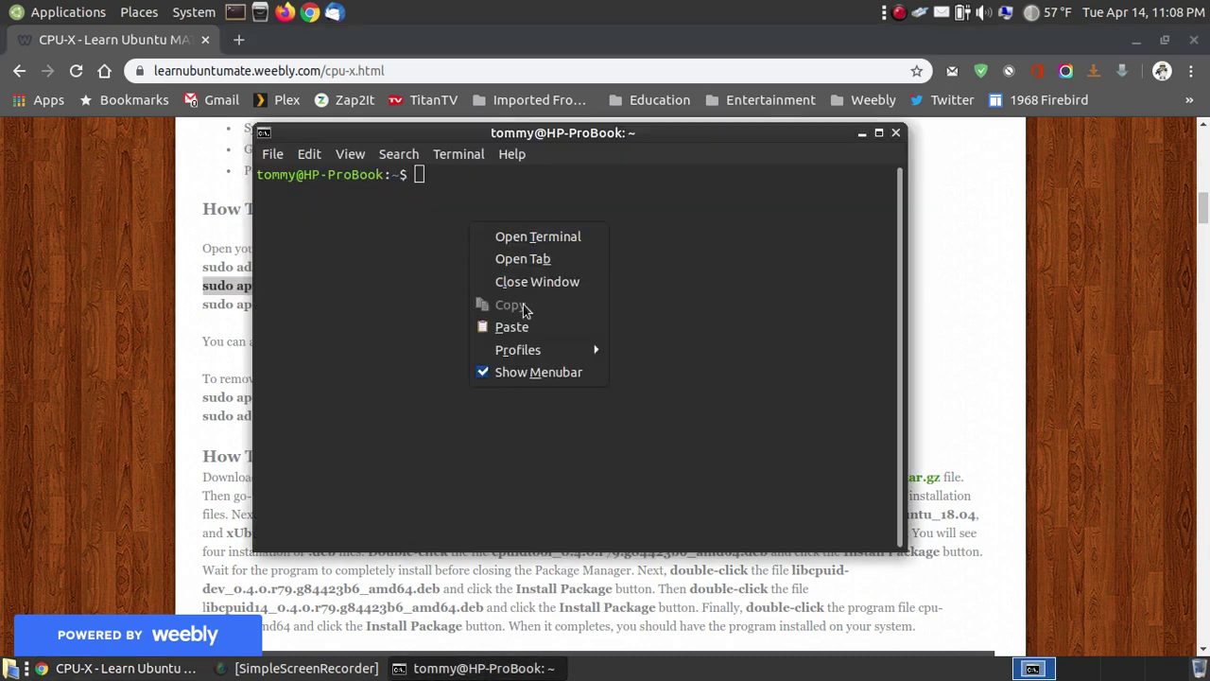
pyautogui.click(533, 327)
# Step: Erase the pasted "sudo apt-get update" command from the terminal prompt
pyautogui.press('BackSpace')
pyautogui.press('BackSpace')
pyautogui.press('BackSpace')
pyautogui.press('BackSpace')
pyautogui.press('BackSpace')
pyautogui.press('BackSpace')
pyautogui.press('BackSpace')
pyautogui.press('BackSpace')
pyautogui.press('BackSpace')
pyautogui.press('BackSpace')
pyautogui.press('BackSpace')
pyautogui.press('BackSpace')
pyautogui.press('BackSpace')
pyautogui.press('BackSpace')
pyautogui.press('BackSpace')
pyautogui.press('BackSpace')
pyautogui.press('BackSpace')
pyautogui.press('BackSpace')
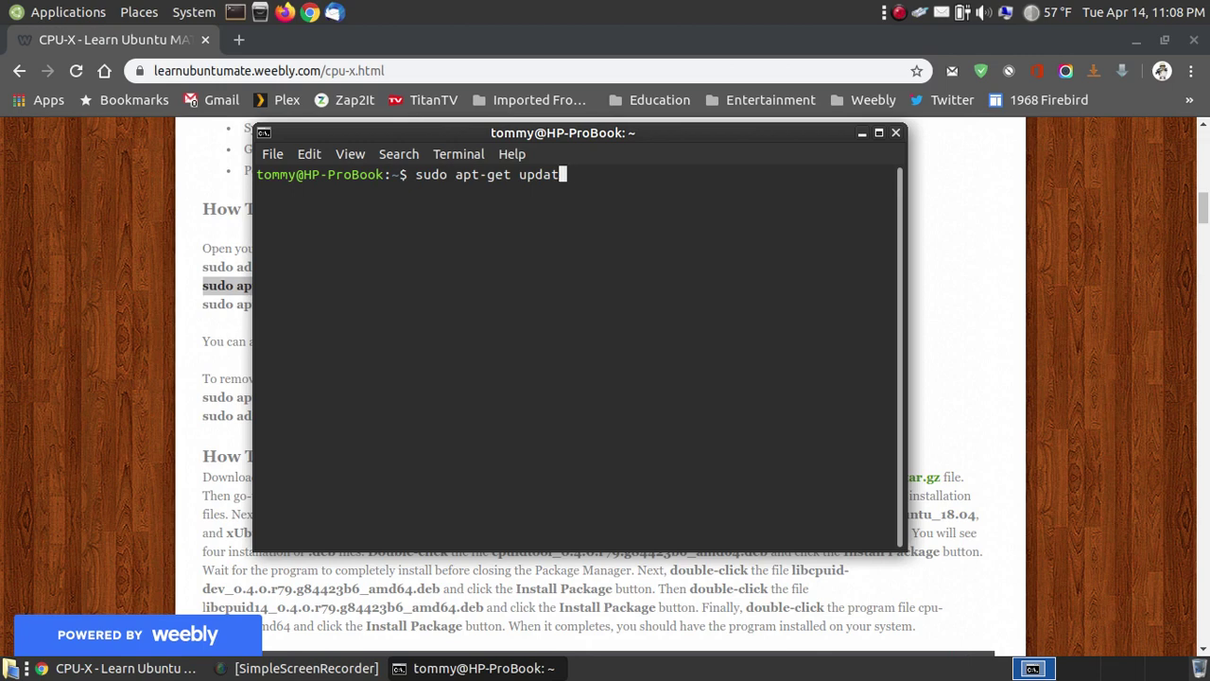
pyautogui.press('BackSpace')
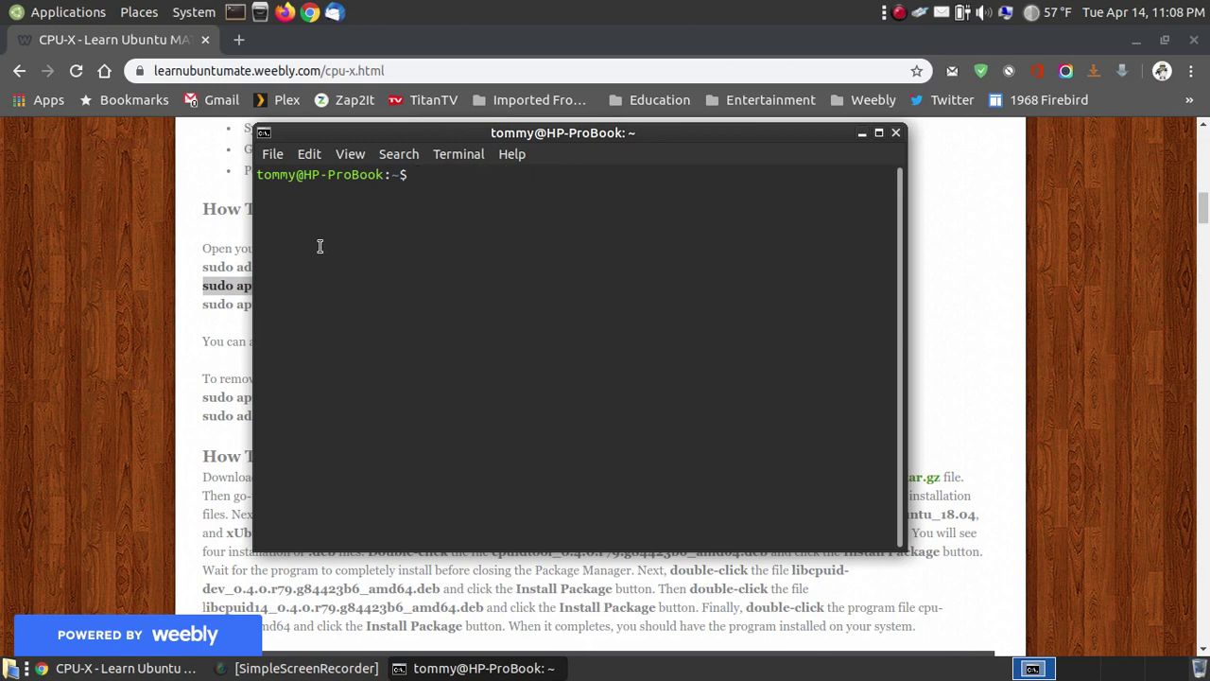
# Step: Copy "sudo apt-get install cpu-x" from the Ubuntu 19.04 or Newer instructions and return to the terminal
pyautogui.click(206, 283)
pyautogui.moveTo(377, 304); pyautogui.dragTo(201, 306)
pyautogui.rightClick(218, 308)
pyautogui.click(249, 306)
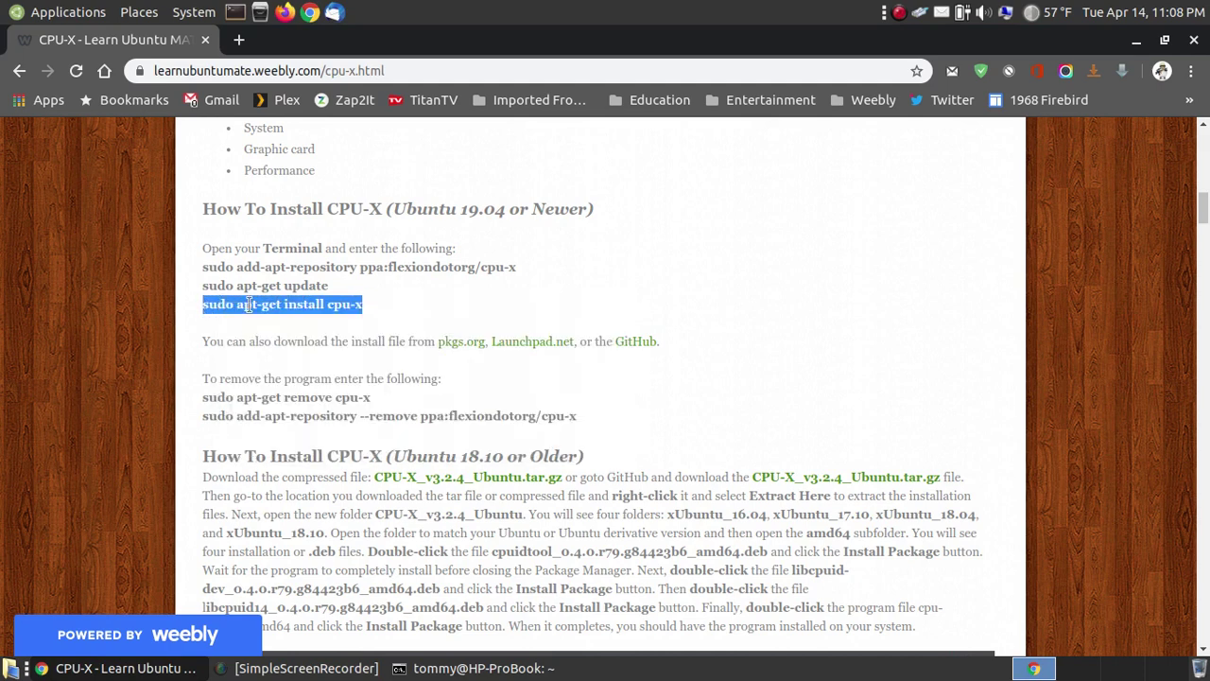
pyautogui.click(487, 668)
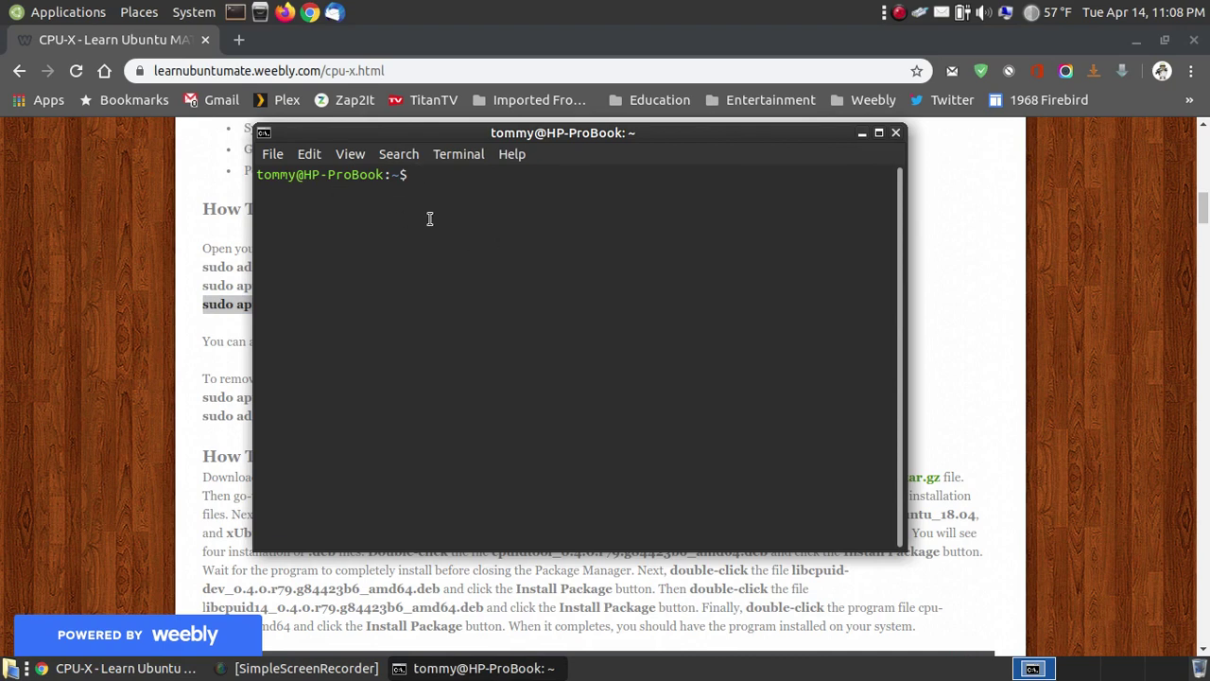
# Step: Close the terminal window without running the install command
pyautogui.click(862, 133)
pyautogui.click(488, 667)
pyautogui.click(897, 135)
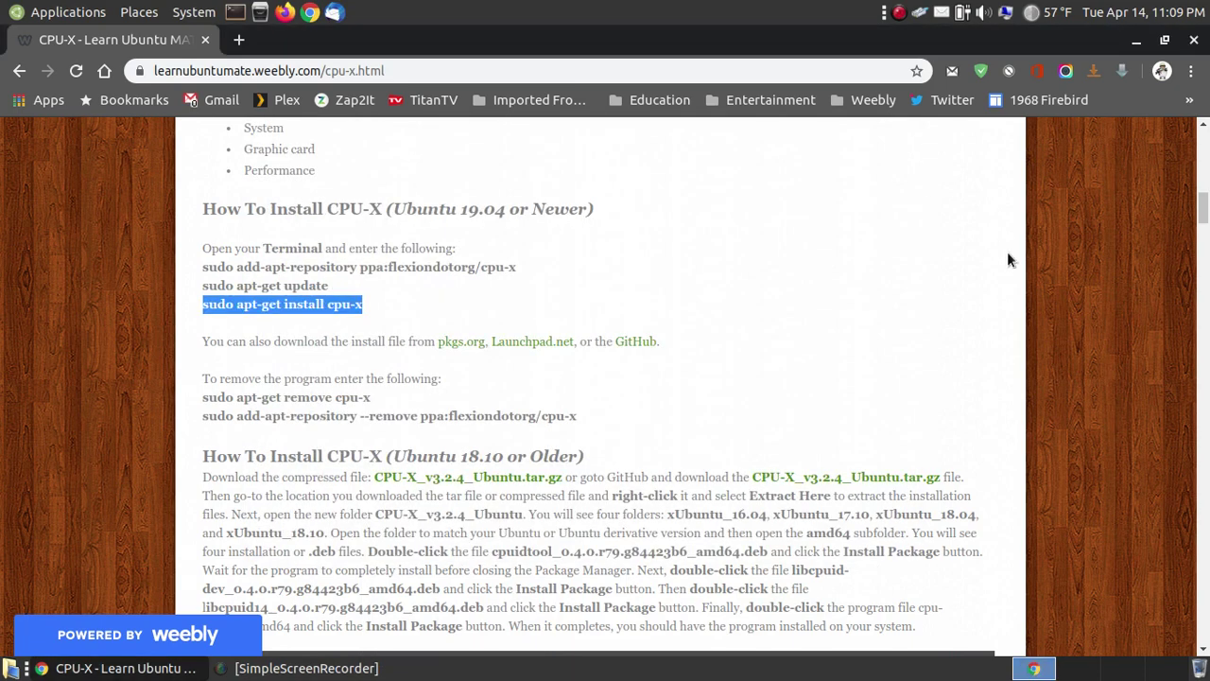
# Step: Look through the web page's installation walkthrough and examine how CPU-X is reached among the installed applications
pyautogui.scroll(-6, 1205, 206)
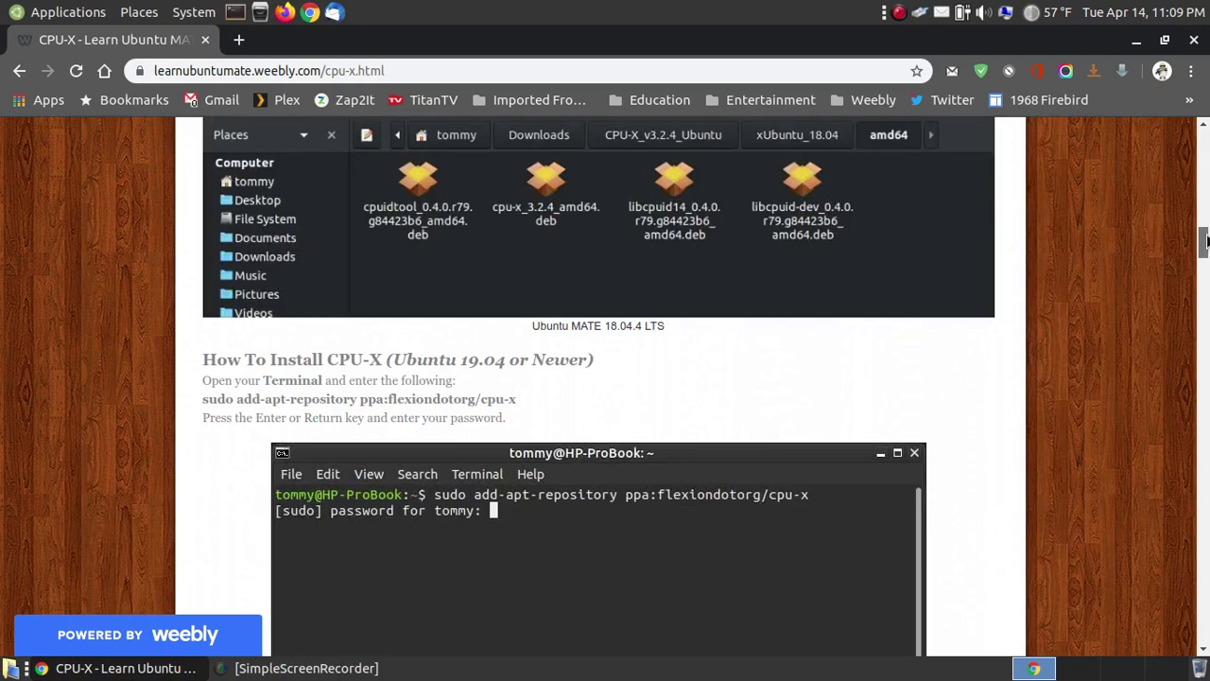
pyautogui.scroll(3, 1205, 206)
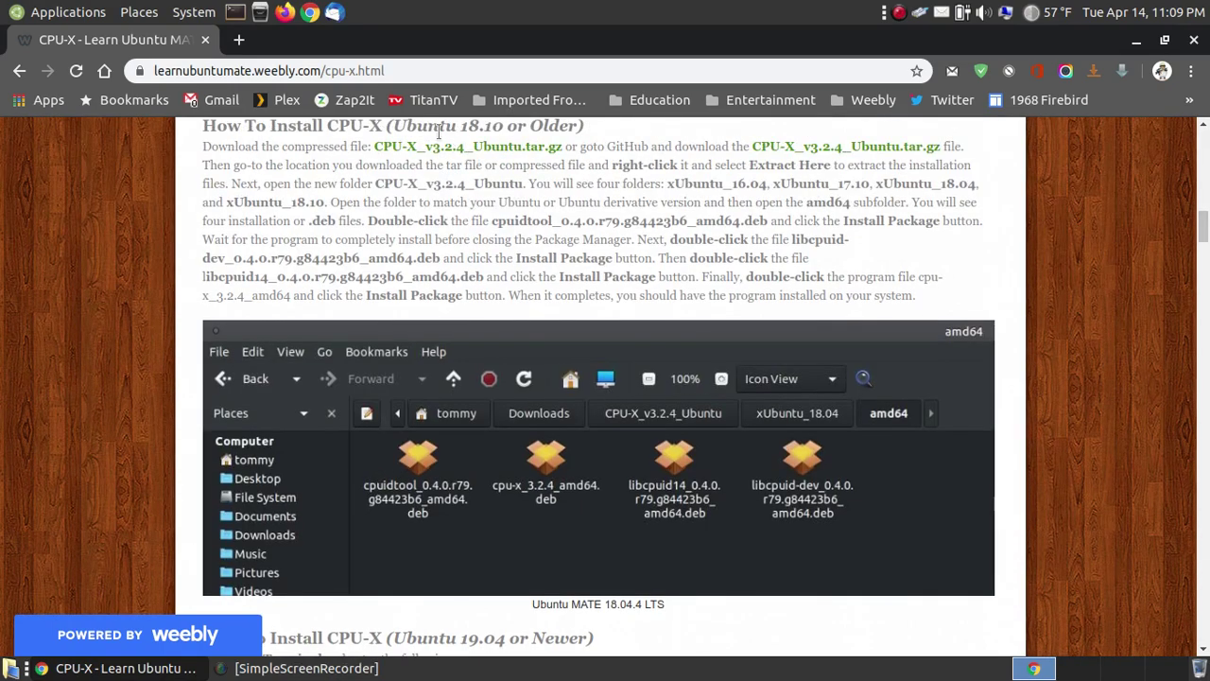
pyautogui.click(1207, 272)
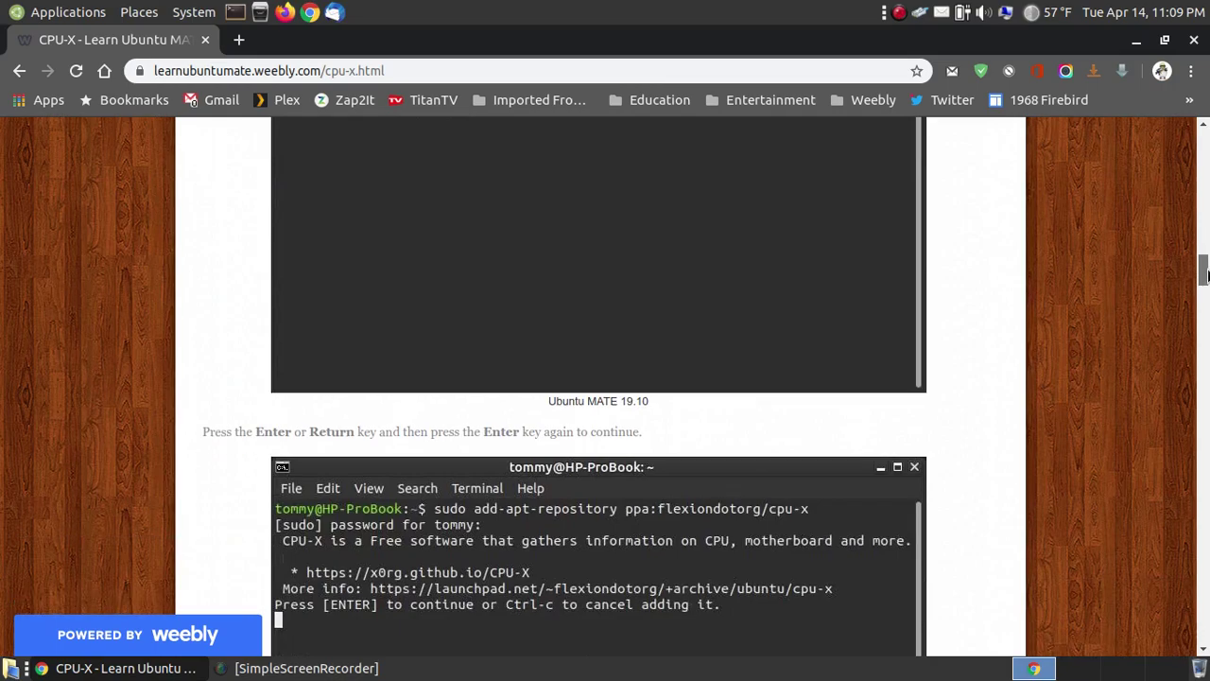
pyautogui.moveTo(1207, 274); pyautogui.dragTo(1207, 382)
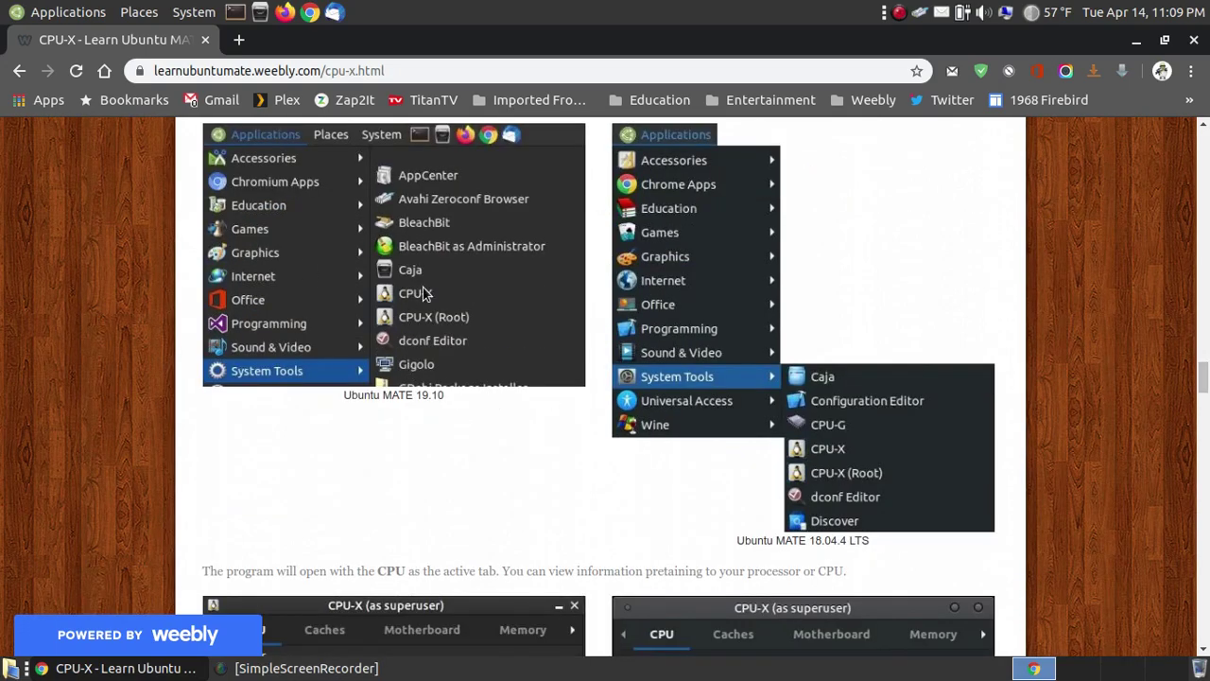
pyautogui.click(65, 13)
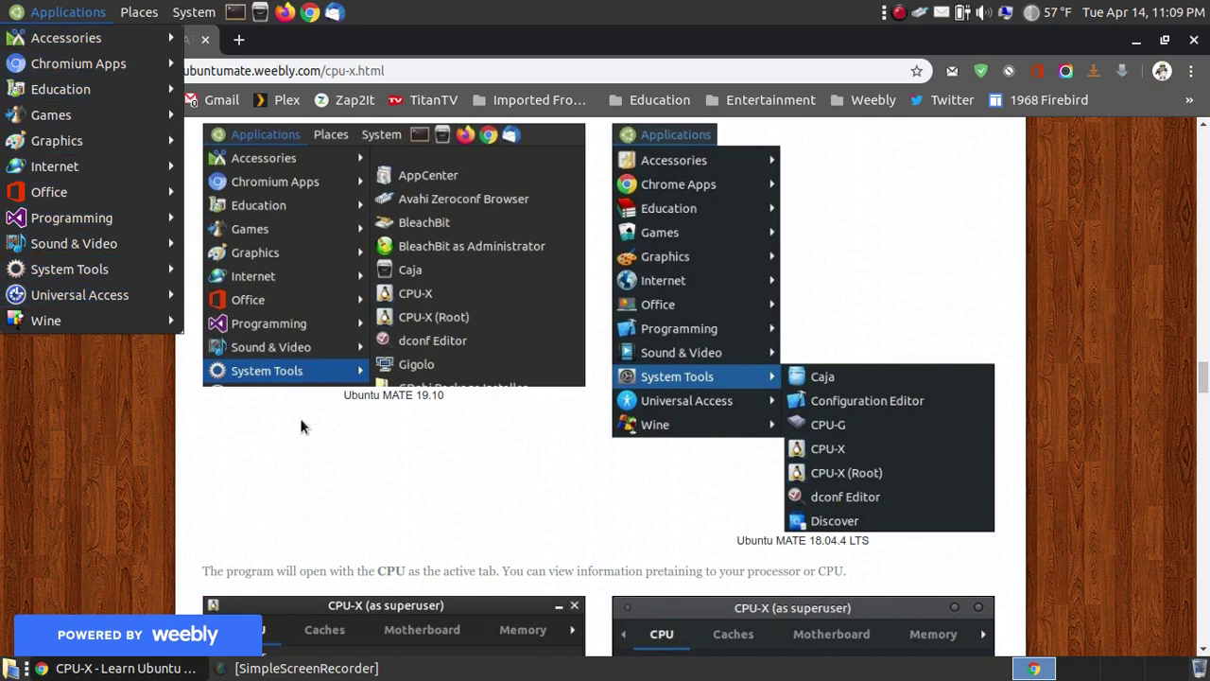
pyautogui.click(397, 321)
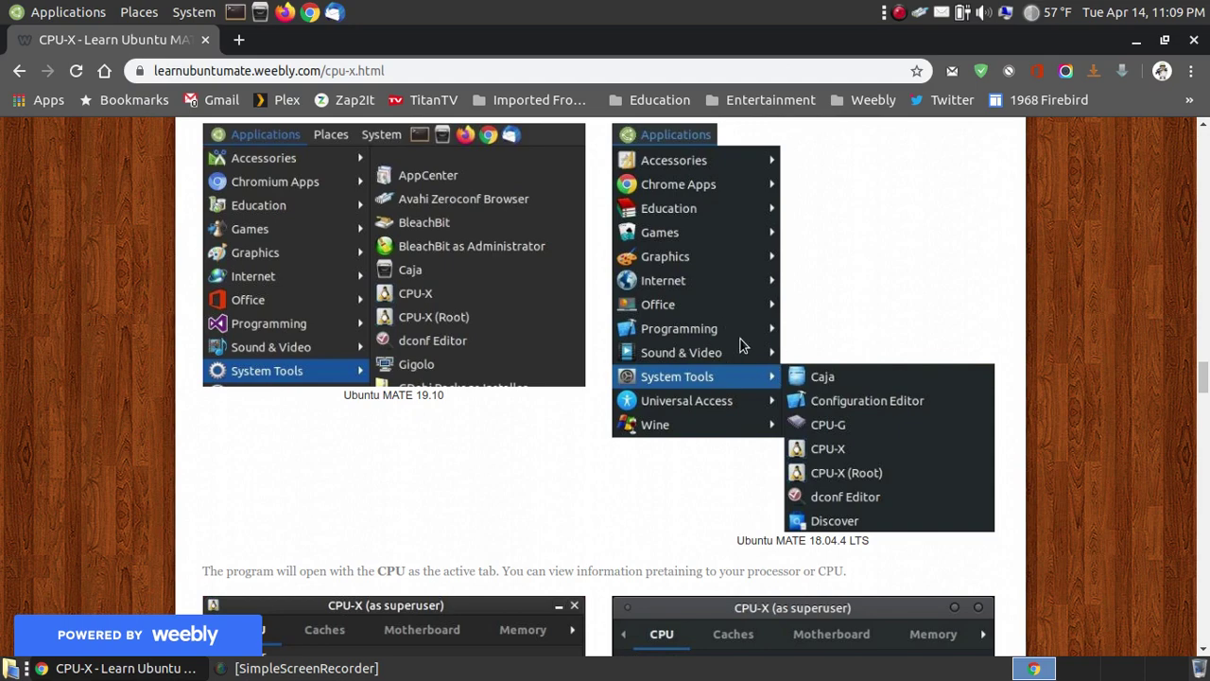
pyautogui.scroll(1, 741, 336)
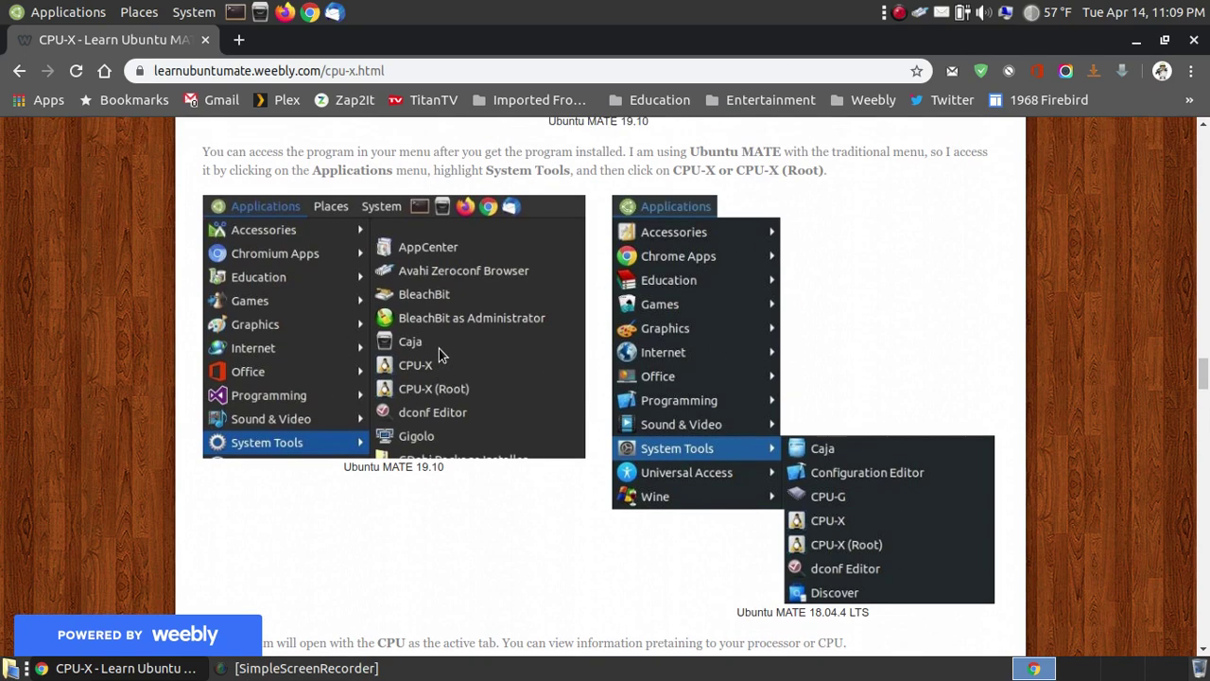
# Step: Review the page's CPU, Caches and Motherboard screenshots for Ubuntu MATE 19.10 and 18.04.4 LTS, and return to the page header
pyautogui.scroll(-3, 419, 333)
pyautogui.scroll(-1, 420, 336)
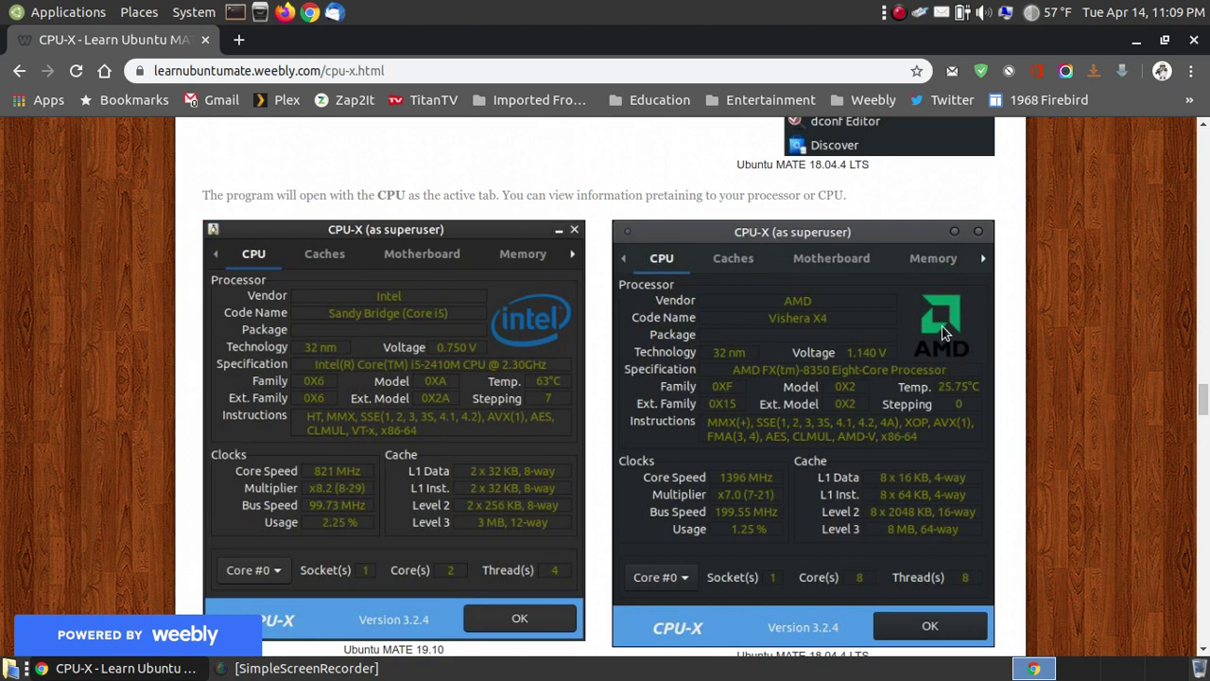
pyautogui.scroll(-4, 953, 300)
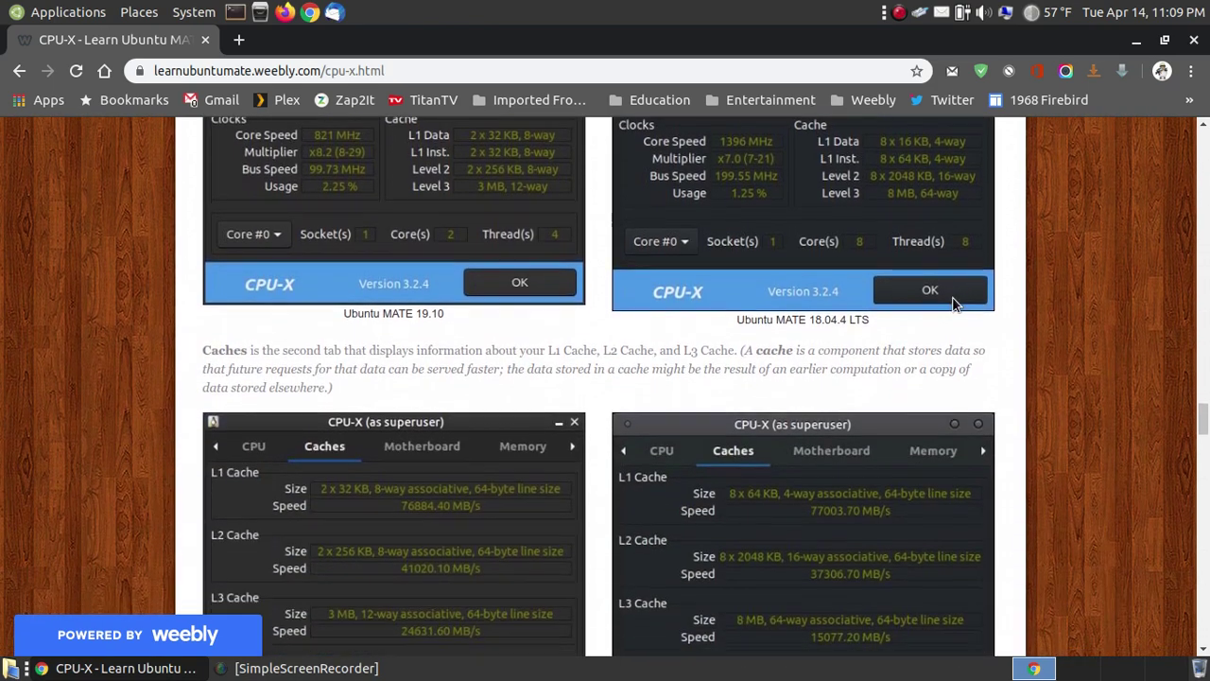
pyautogui.scroll(-2, 953, 301)
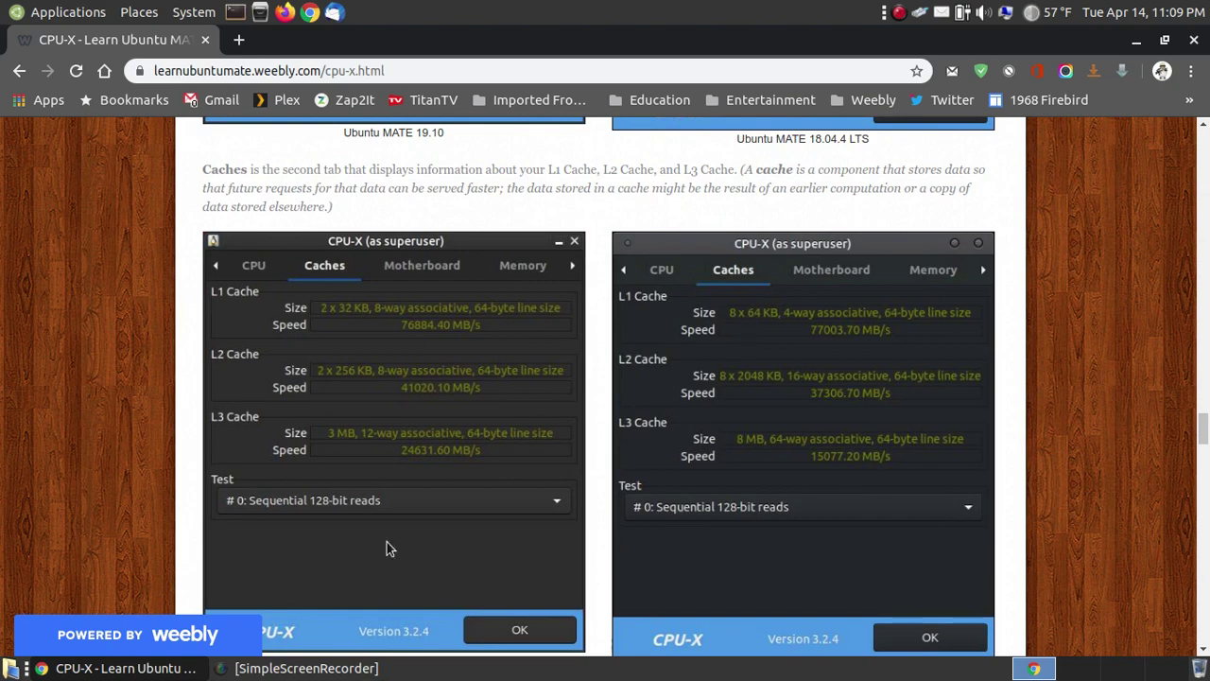
pyautogui.scroll(-6, 777, 349)
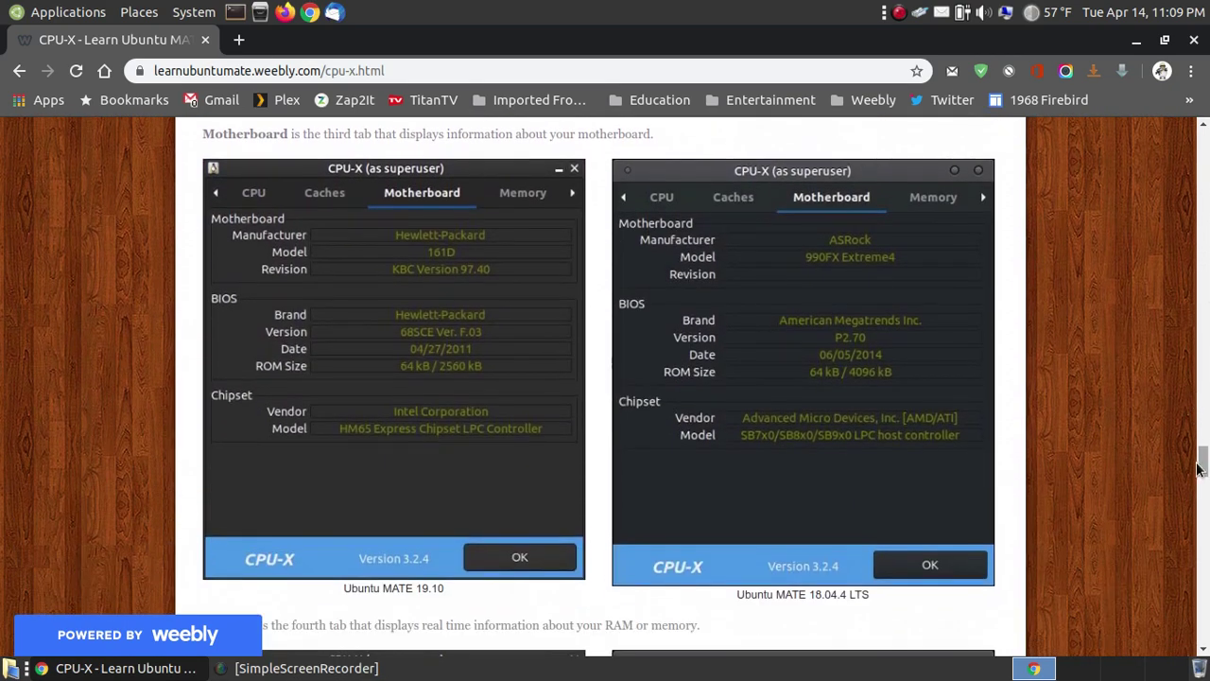
pyautogui.moveTo(1201, 465); pyautogui.dragTo(1204, 142)
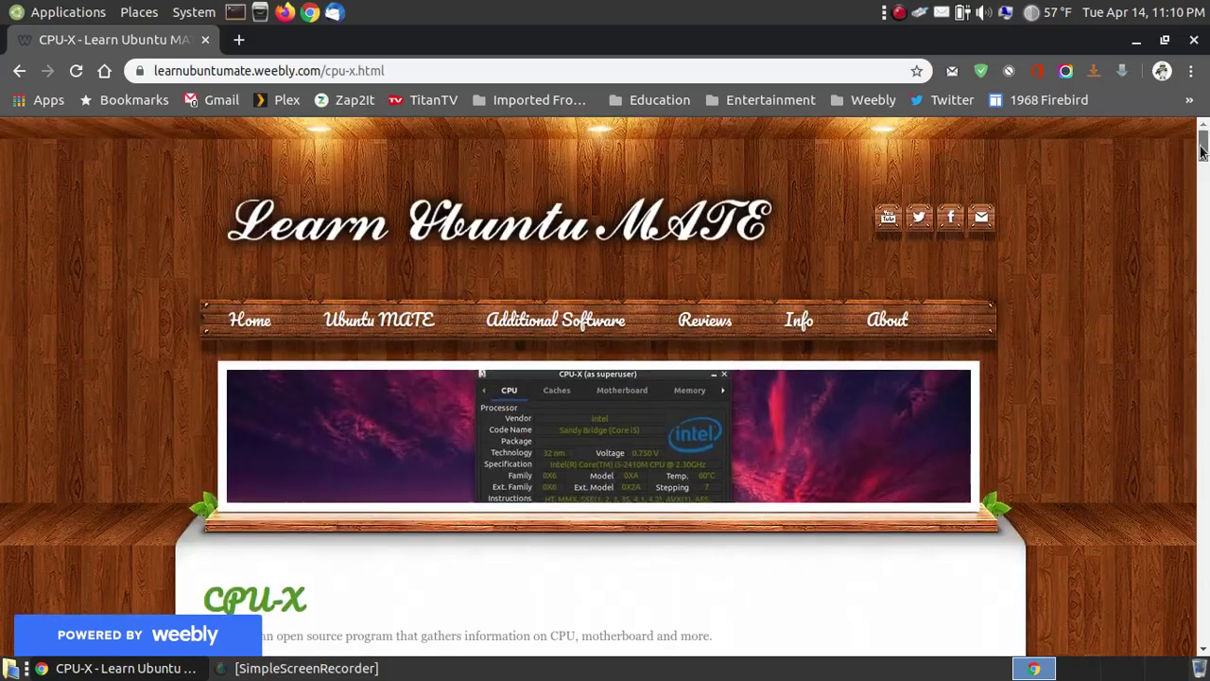
# Step: Minimize the browser and launch the regular CPU-X entry from the system tools applications
pyautogui.click(1134, 45)
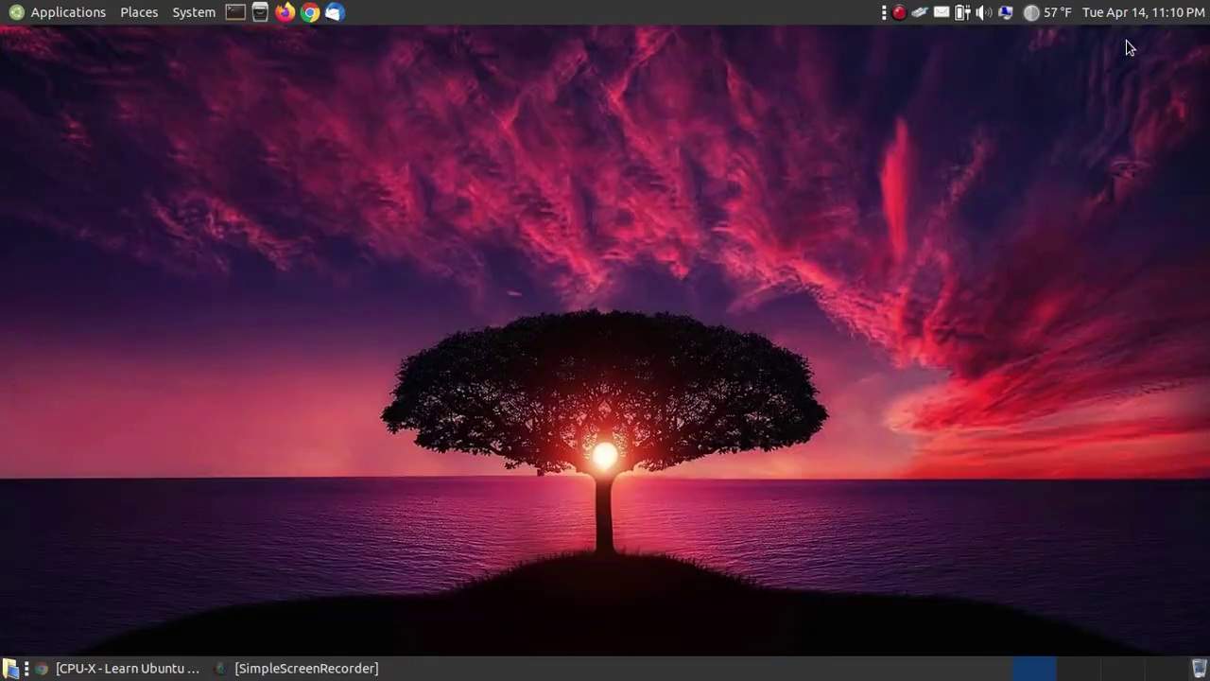
pyautogui.click(19, 9)
pyautogui.moveTo(56, 269)
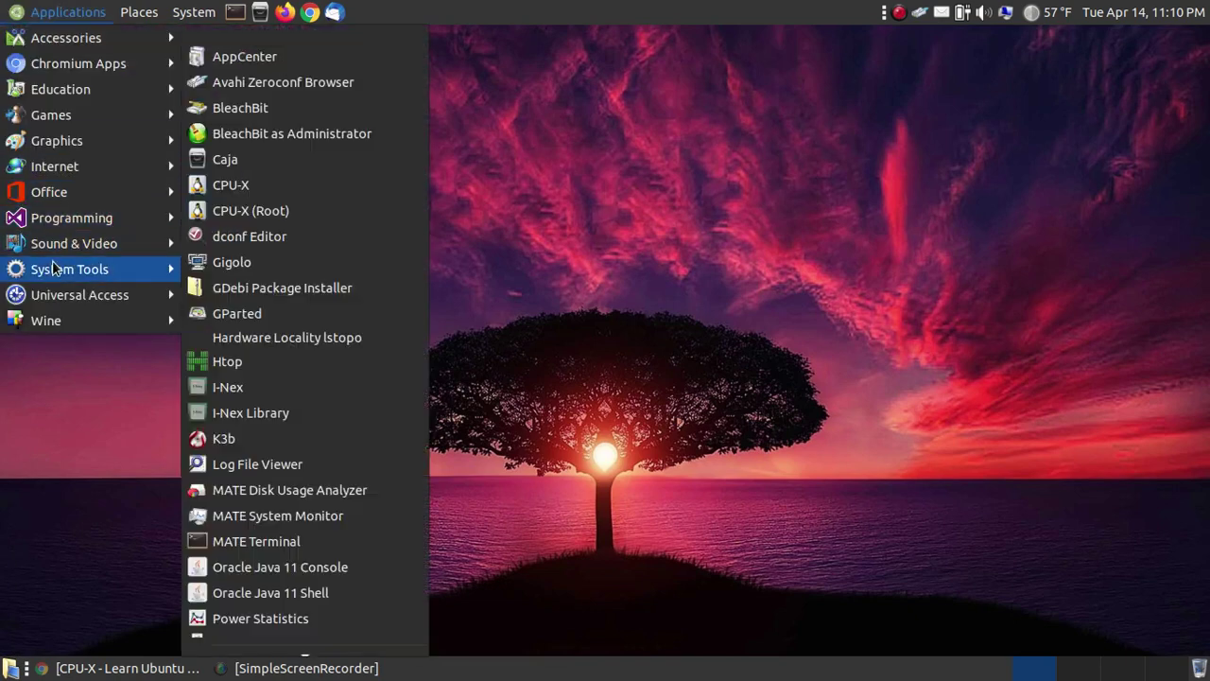
pyautogui.click(269, 187)
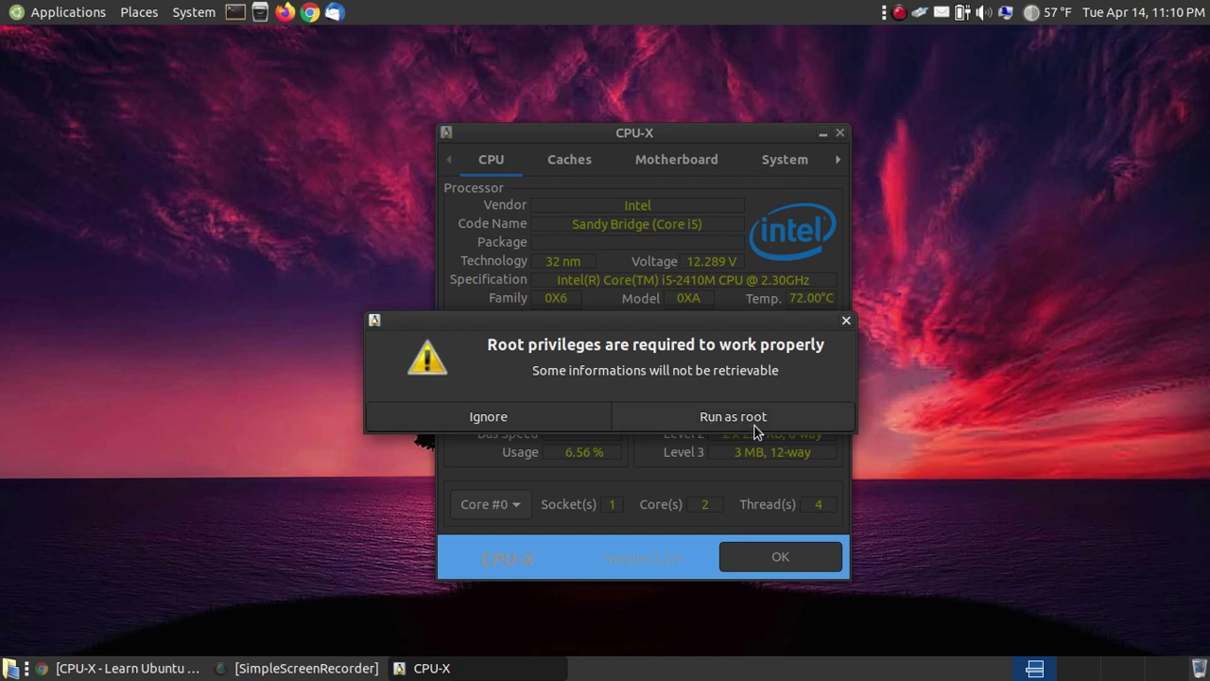
# Step: Run CPU-X as root, authenticate with the account password, and move its window slightly upward
pyautogui.click(729, 417)
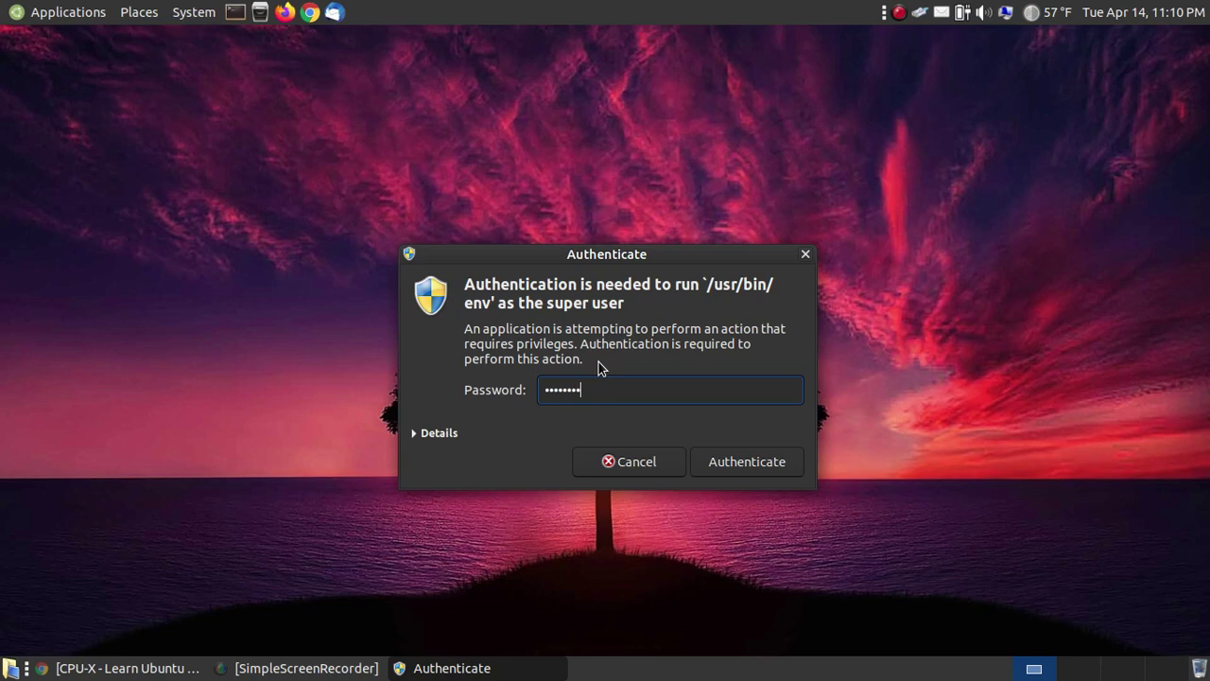
pyautogui.click(729, 460)
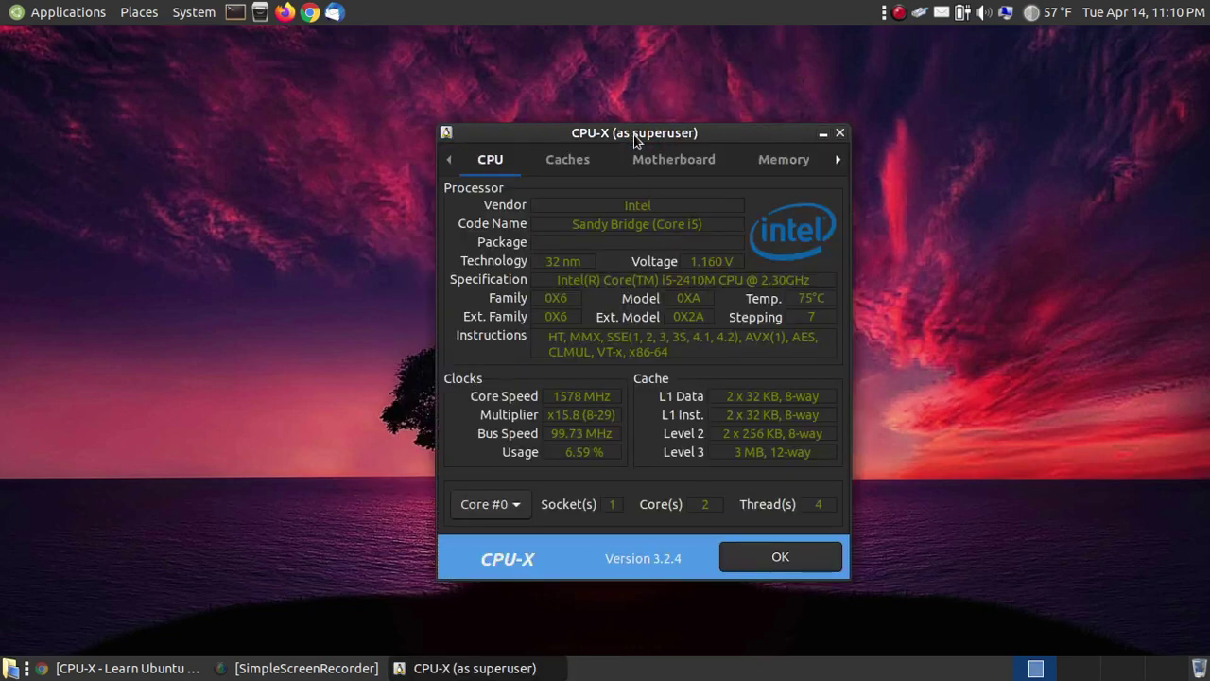
pyautogui.moveTo(634, 137); pyautogui.dragTo(629, 118)
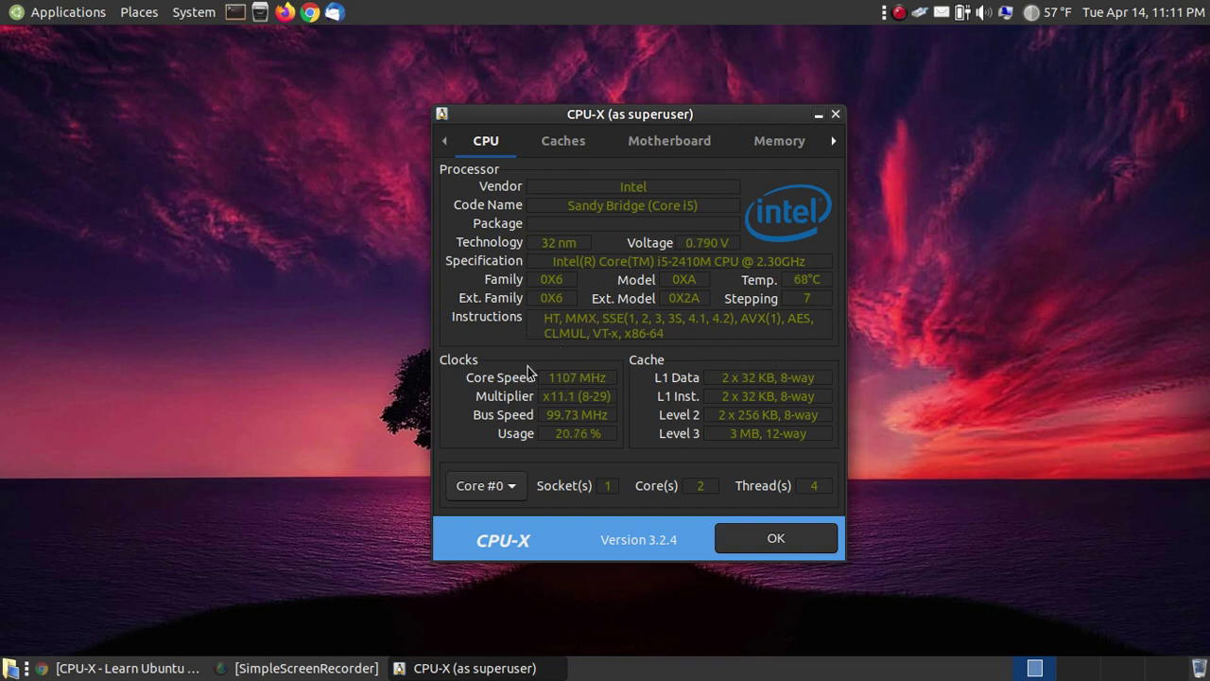
# Step: Examine the L1, L2 and L3 cache information and the list of available cache tests in CPU-X
pyautogui.click(567, 144)
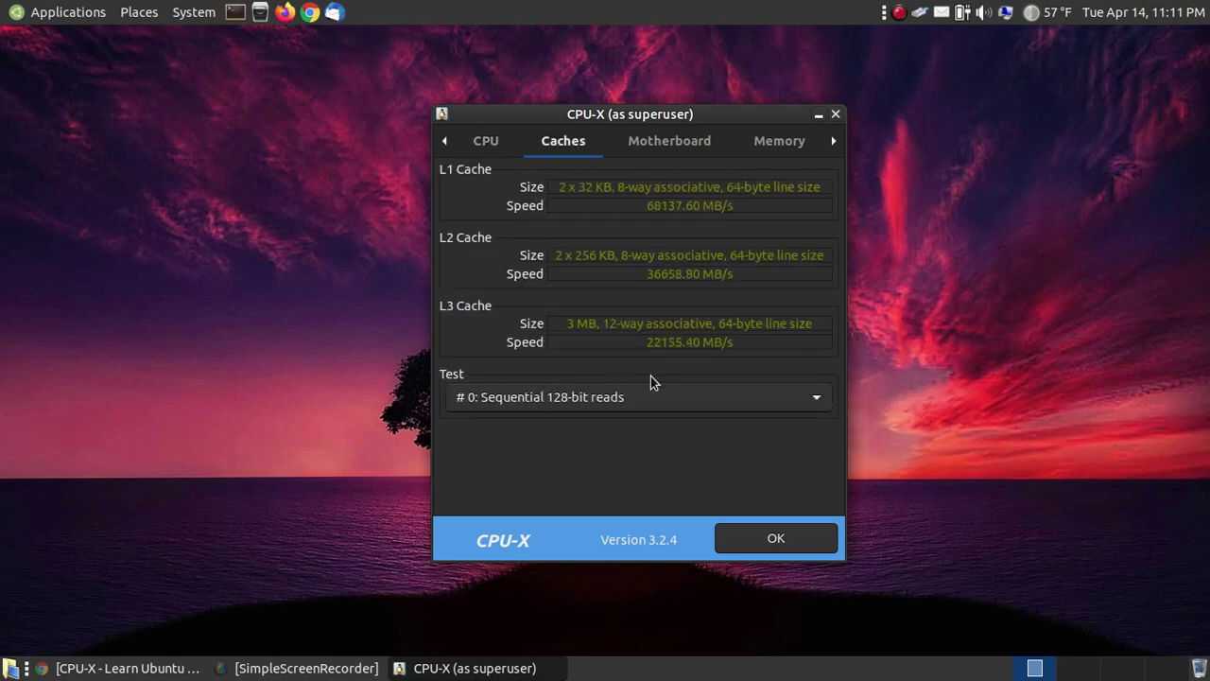
pyautogui.click(819, 397)
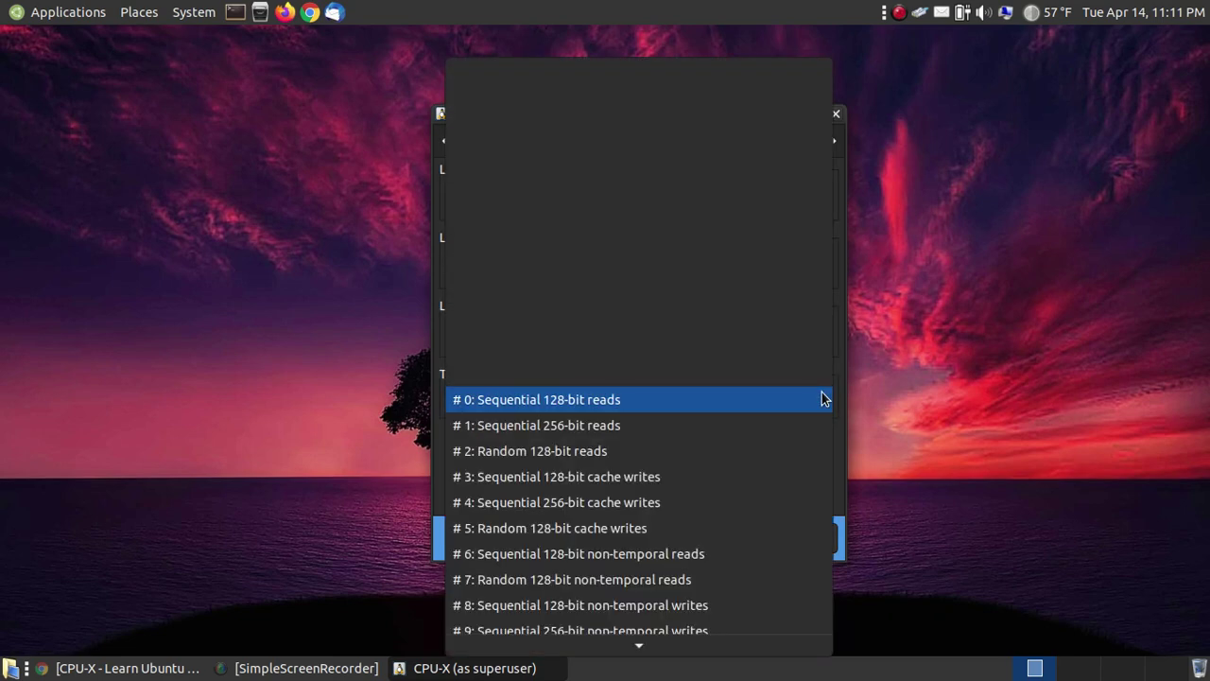
pyautogui.click(804, 346)
# Step: Examine the motherboard, BIOS and chipset information, including the BIOS date and ROM size
pyautogui.click(657, 146)
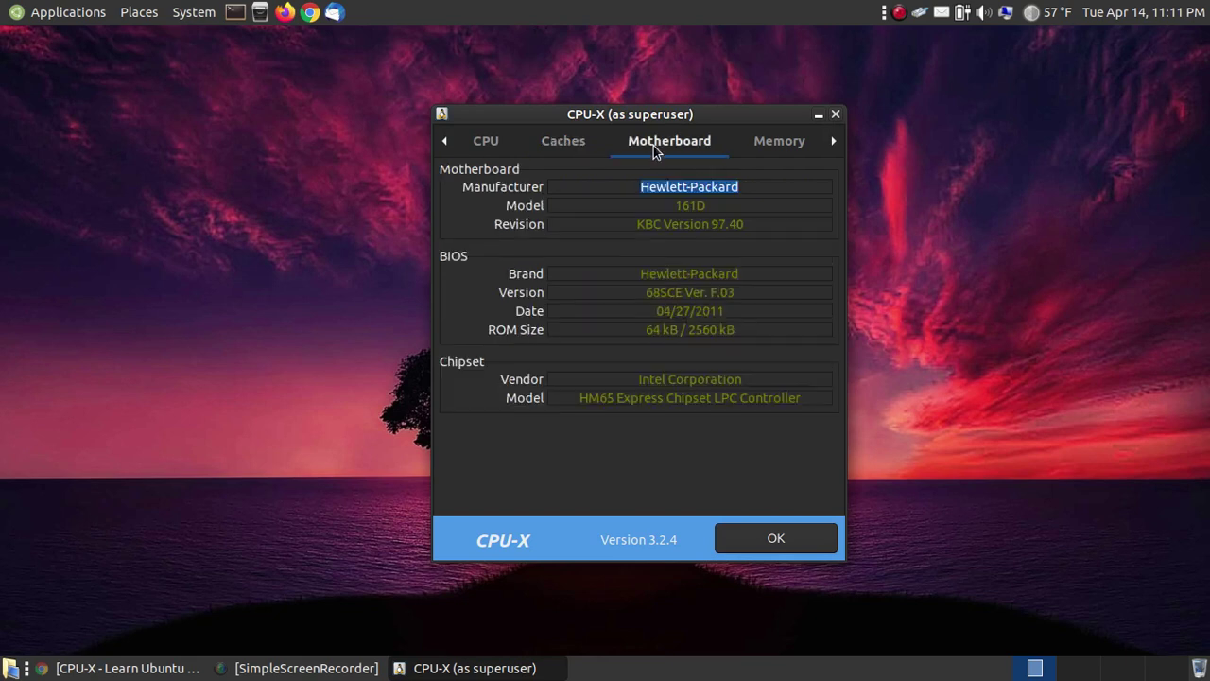
pyautogui.click(780, 182)
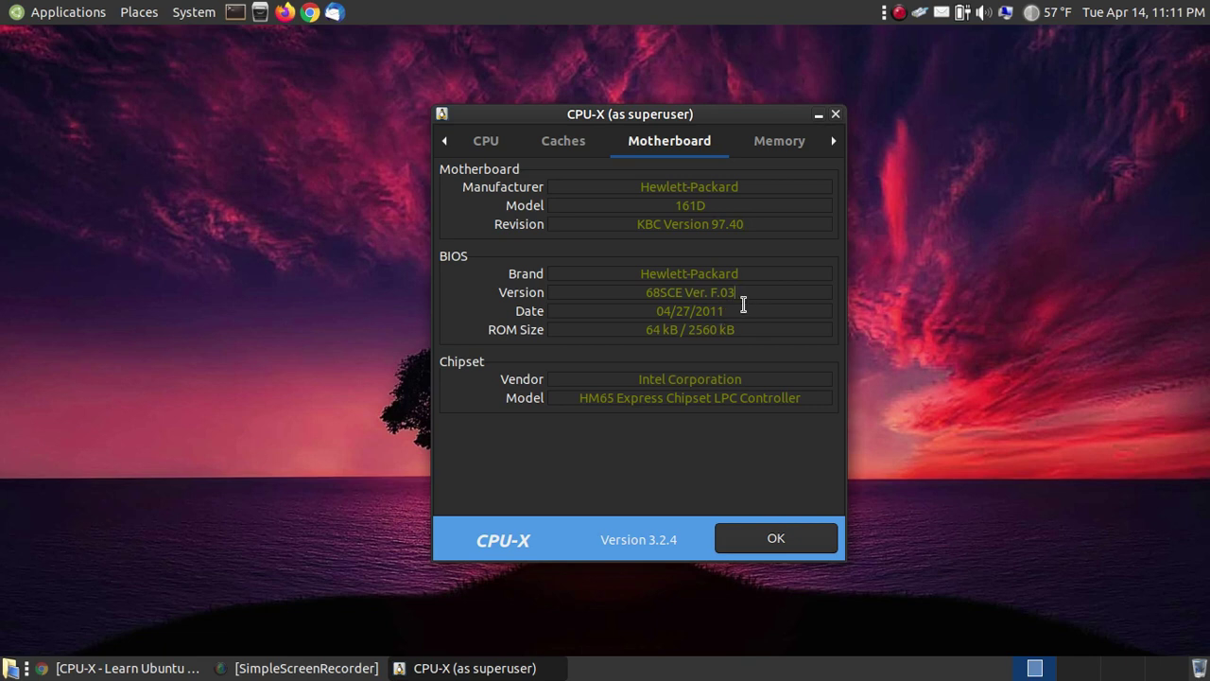
pyautogui.click(745, 312)
pyautogui.click(740, 328)
# Step: Examine the installed memory banks, and view the operating system and memory usage information
pyautogui.click(791, 144)
pyautogui.click(644, 195)
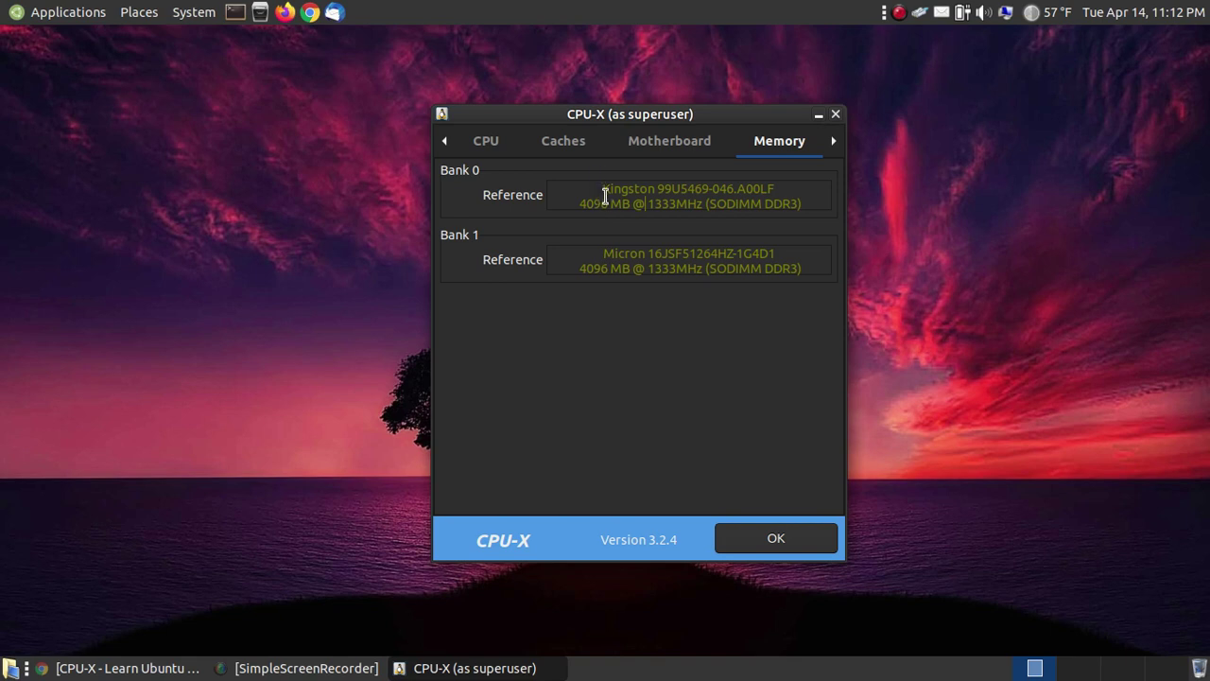
pyautogui.click(836, 142)
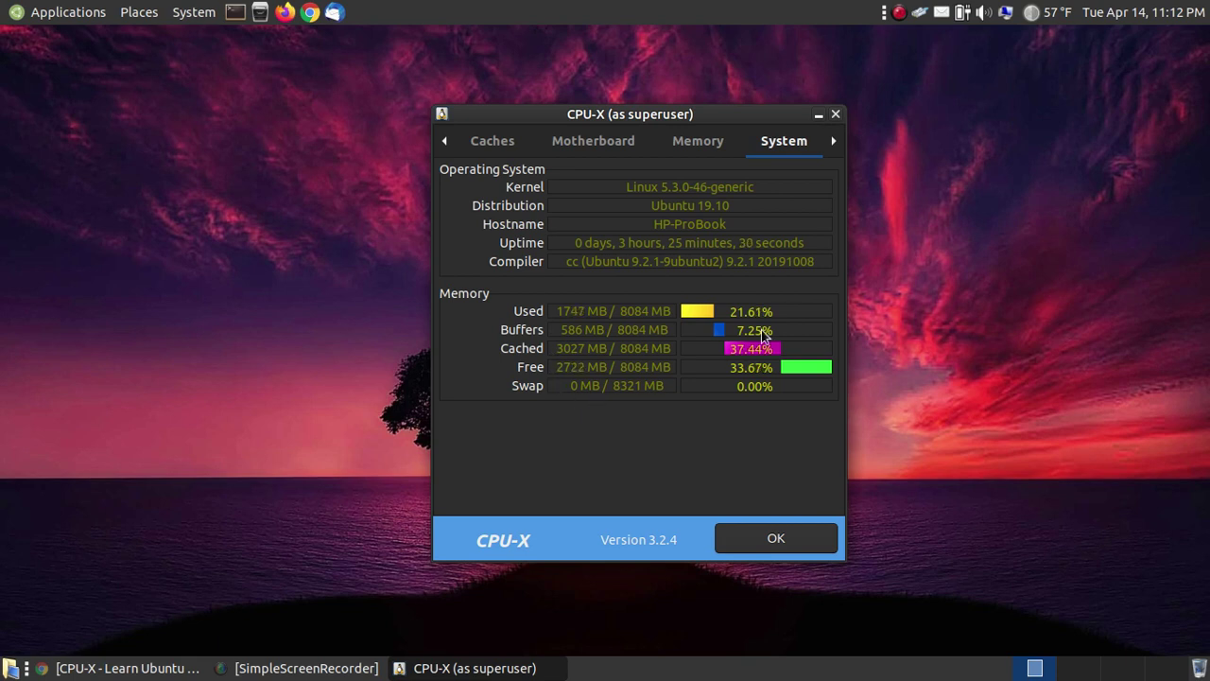
# Step: View the graphics card information, the prime number benchmark options and the About information of CPU-X
pyautogui.click(835, 147)
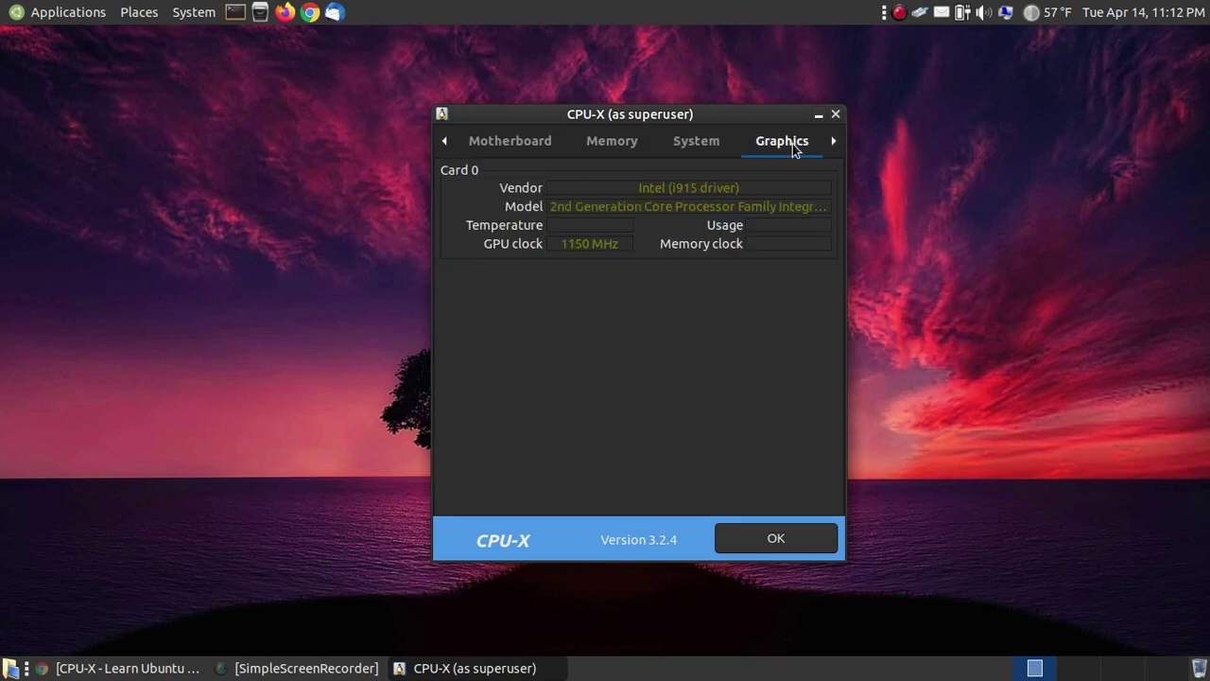
pyautogui.click(832, 150)
pyautogui.click(833, 150)
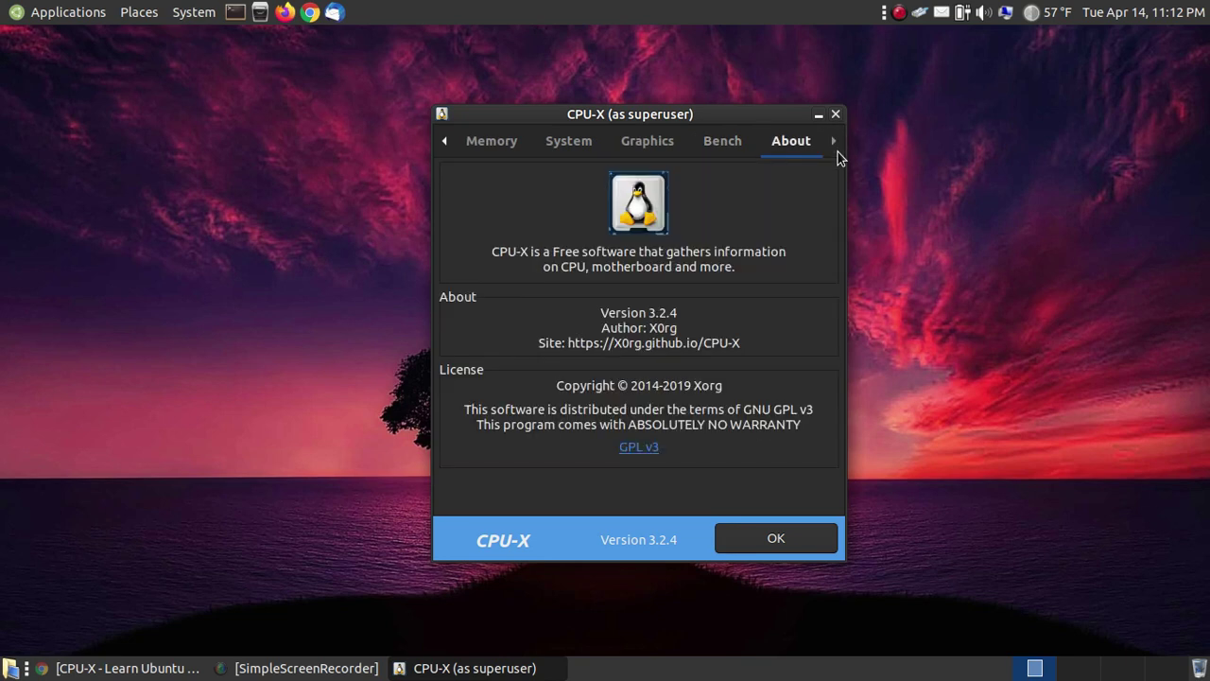
pyautogui.click(639, 140)
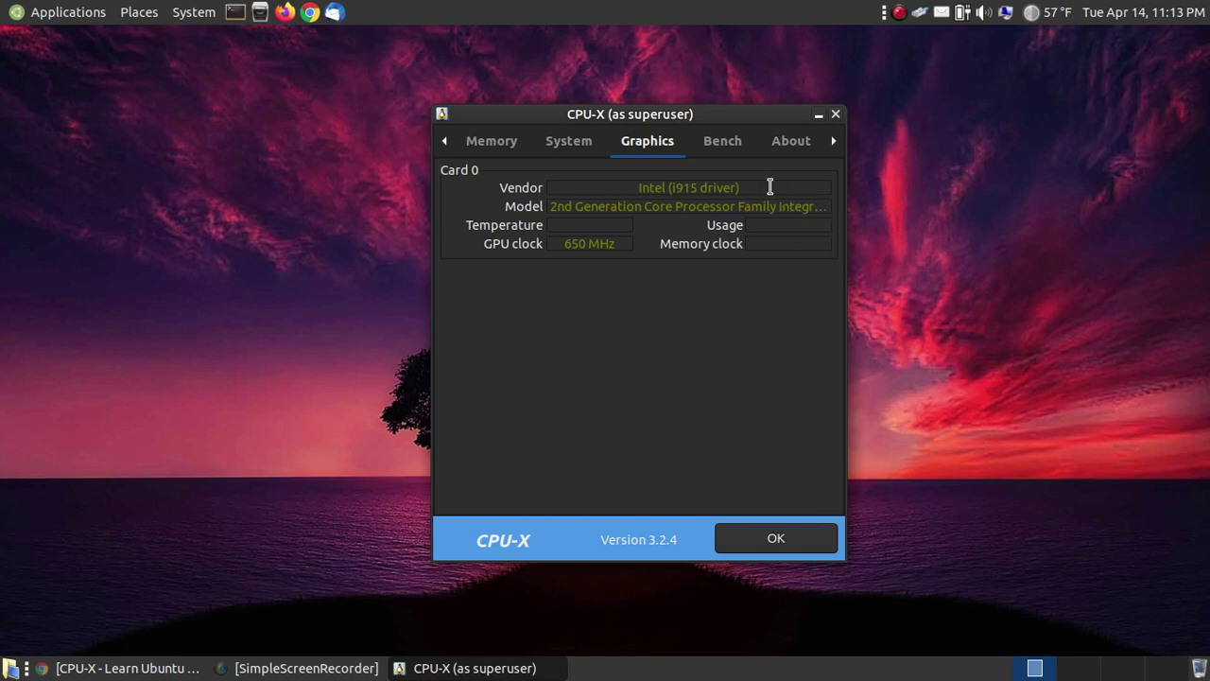
pyautogui.click(725, 154)
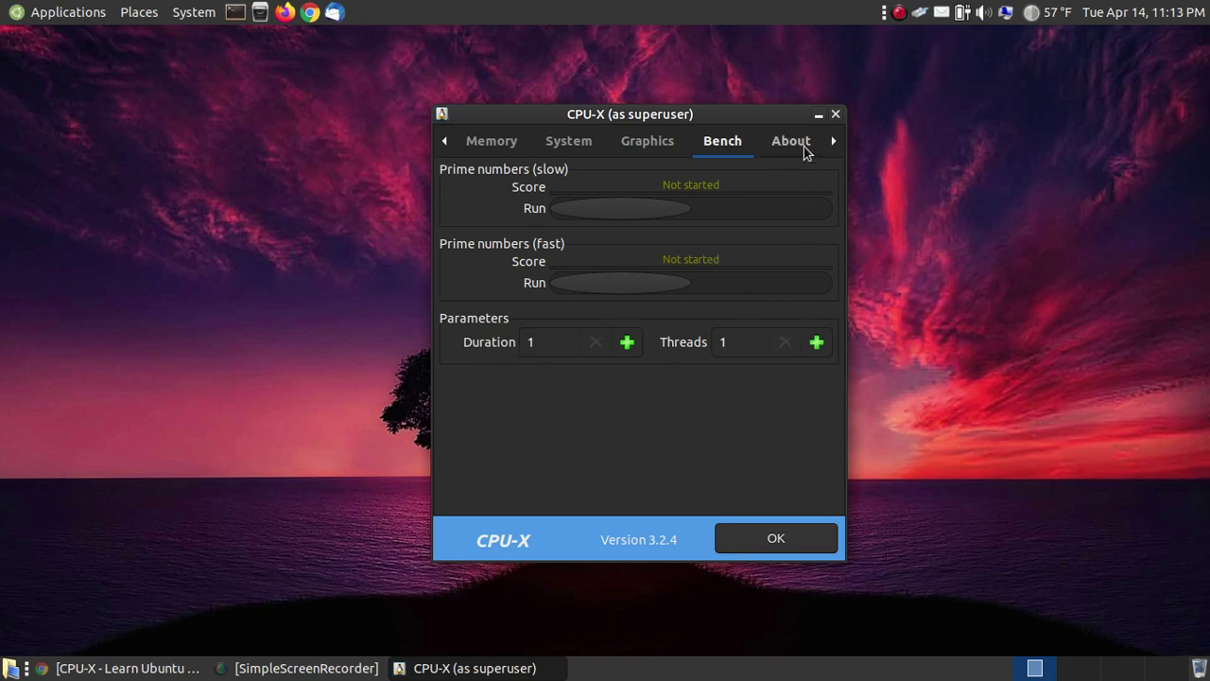
pyautogui.click(801, 145)
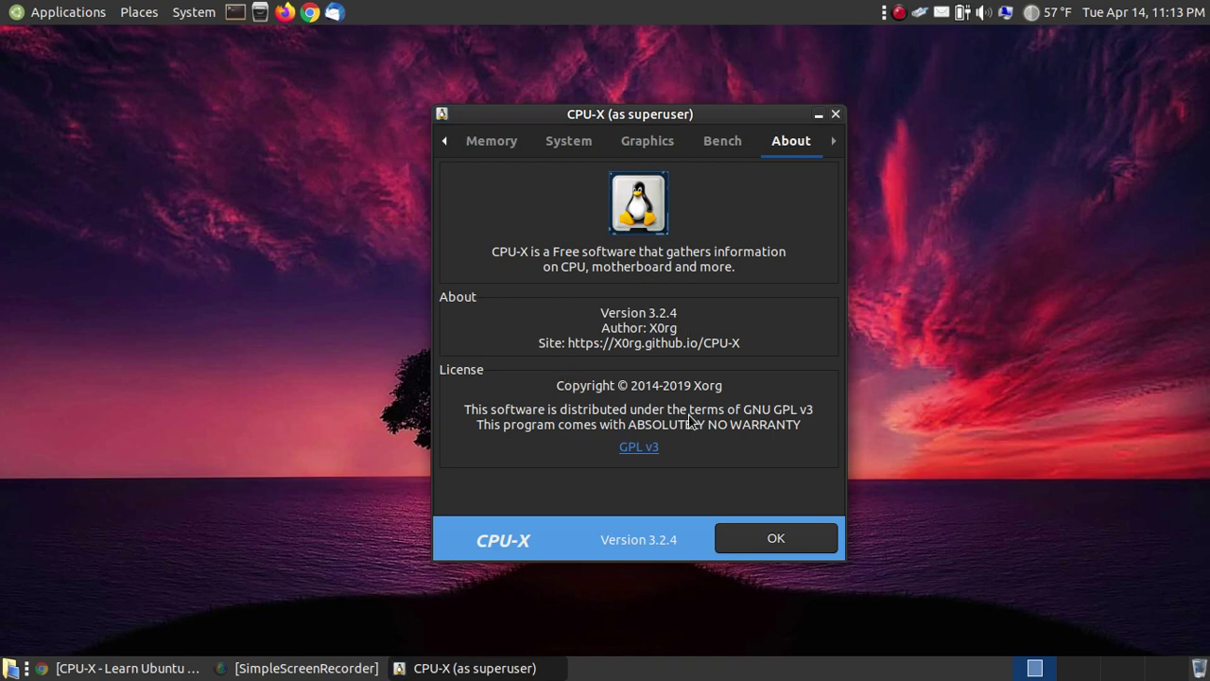
# Step: Go back through the CPU-X sections from About to Caches
pyautogui.click(446, 139)
pyautogui.click(446, 140)
pyautogui.click(446, 140)
pyautogui.click(446, 140)
pyautogui.click(446, 140)
pyautogui.click(447, 140)
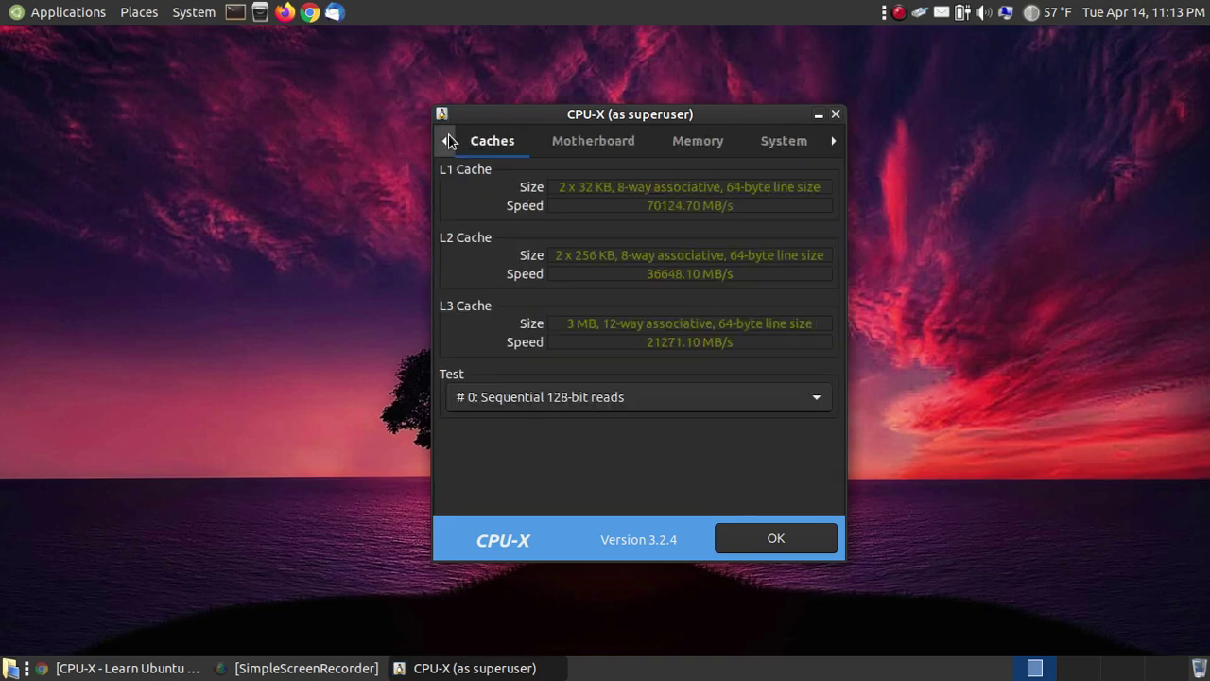
# Step: Return to the CPU section of the hardware information window and close CPU-X
pyautogui.click(446, 140)
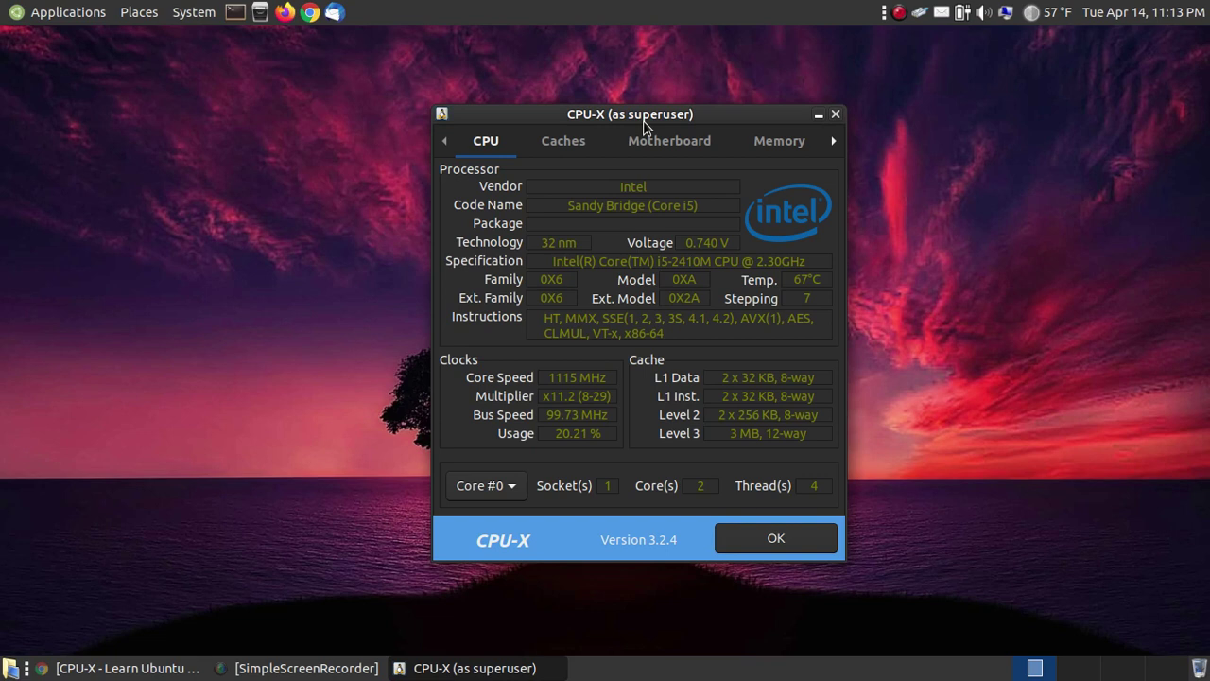
pyautogui.moveTo(643, 121); pyautogui.dragTo(640, 108)
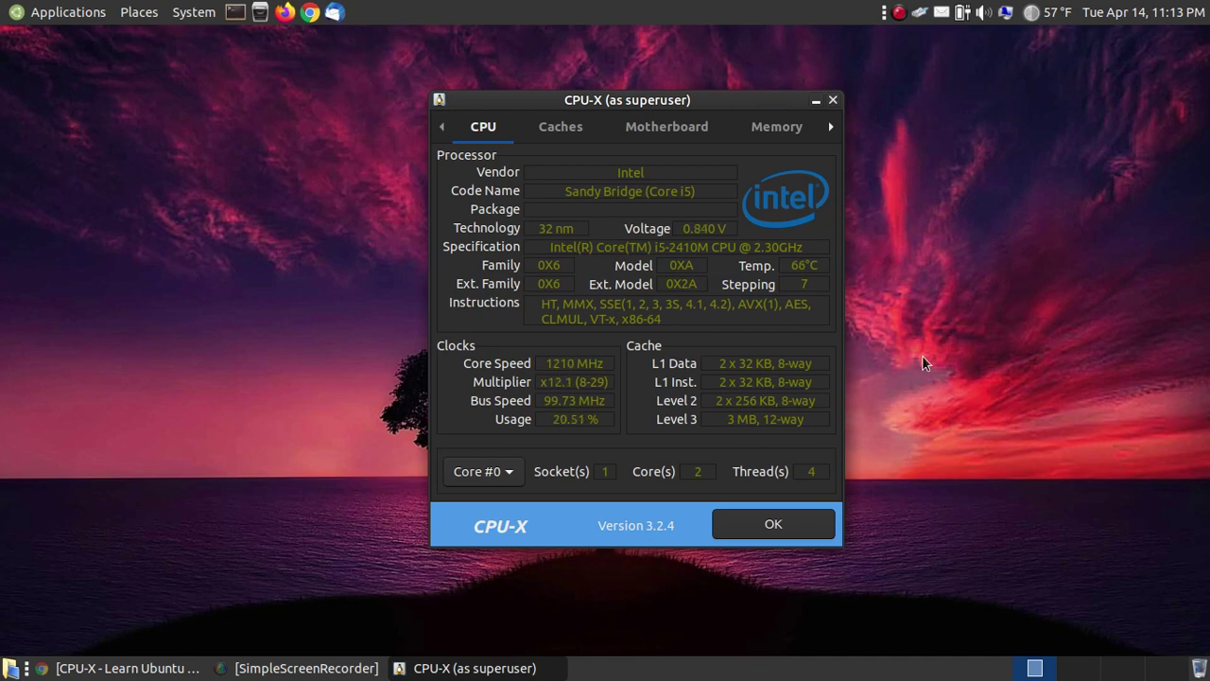
pyautogui.click(777, 523)
# Step: Switch to Chrome, open the site's Utility Software page under Additional Software and find the System Information Software list
pyautogui.click(95, 668)
pyautogui.moveTo(564, 298)
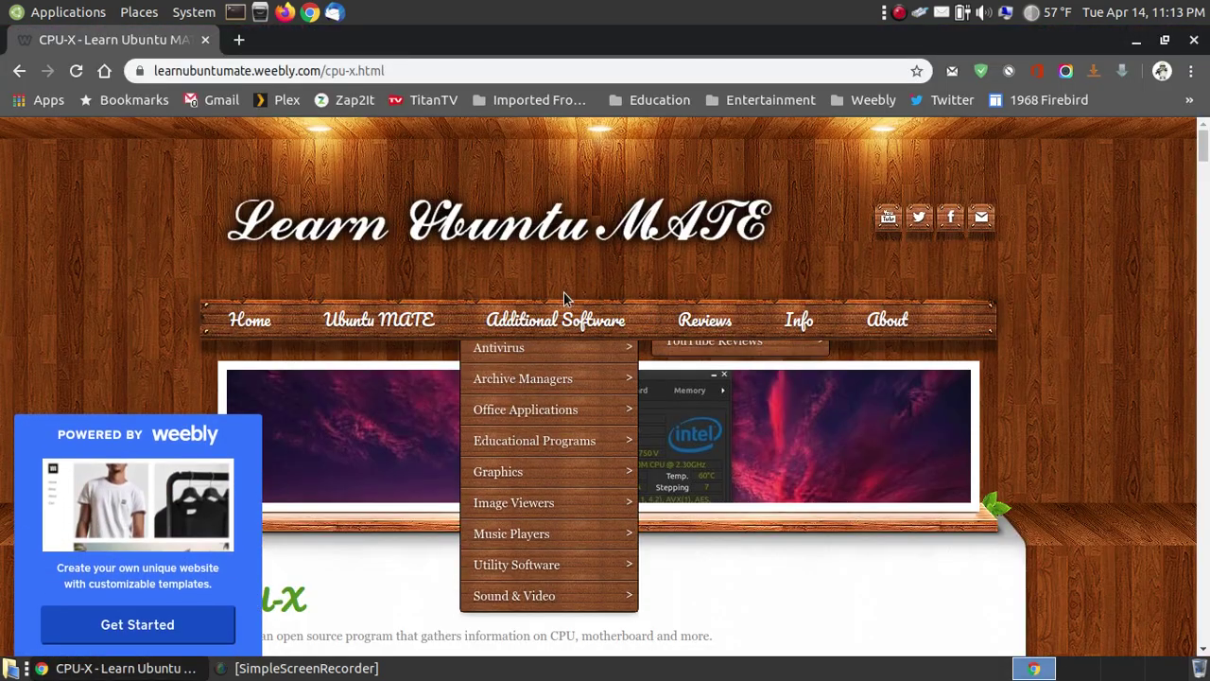
pyautogui.click(492, 586)
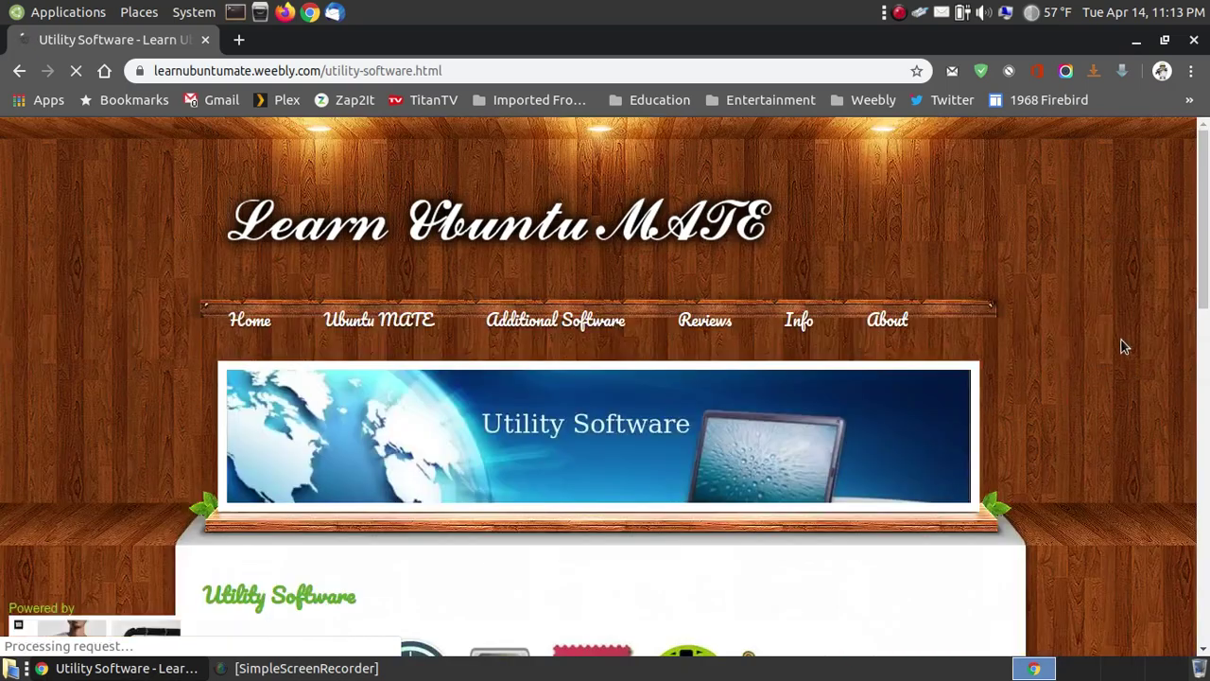
pyautogui.scroll(-1, 1115, 322)
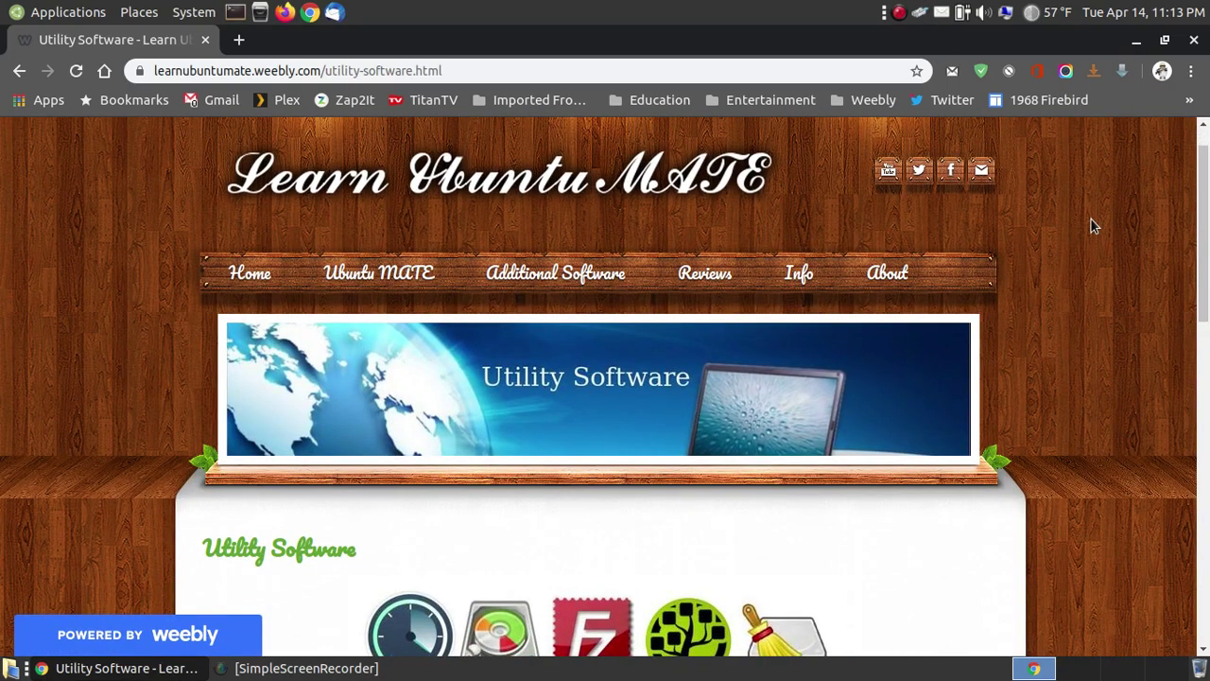
pyautogui.scroll(-10, 525, 392)
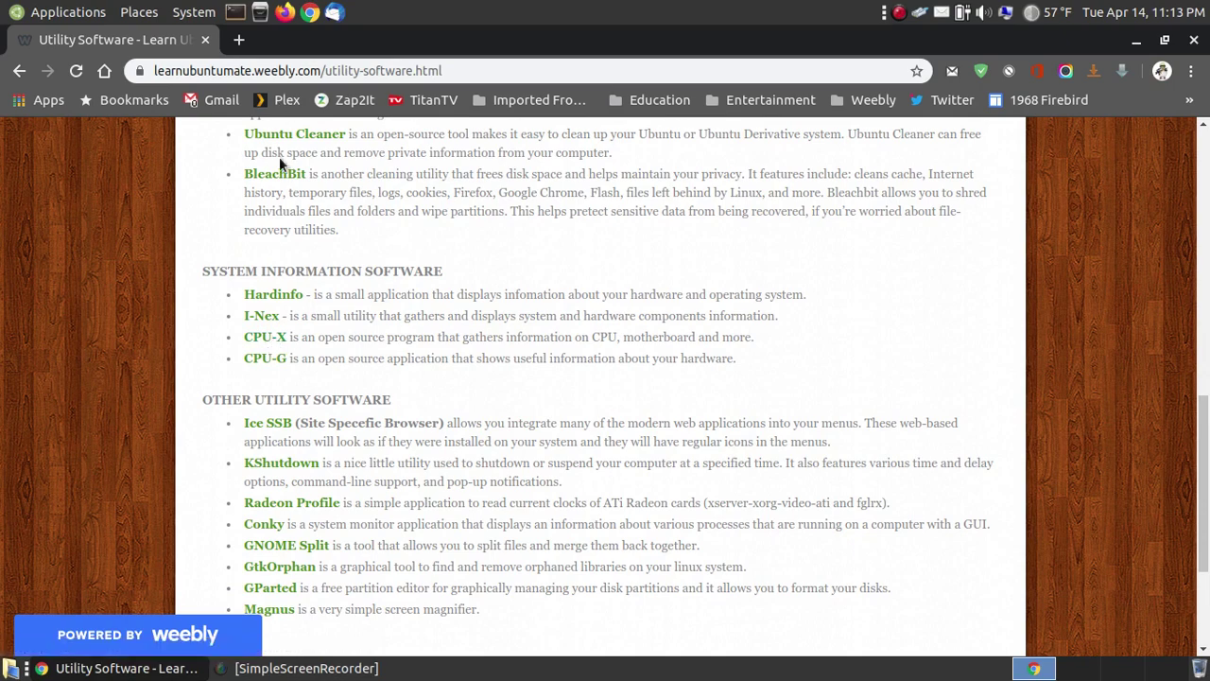
# Step: View the CPU-G page from the System Information Software list, and return to the Utility Software page
pyautogui.click(260, 360)
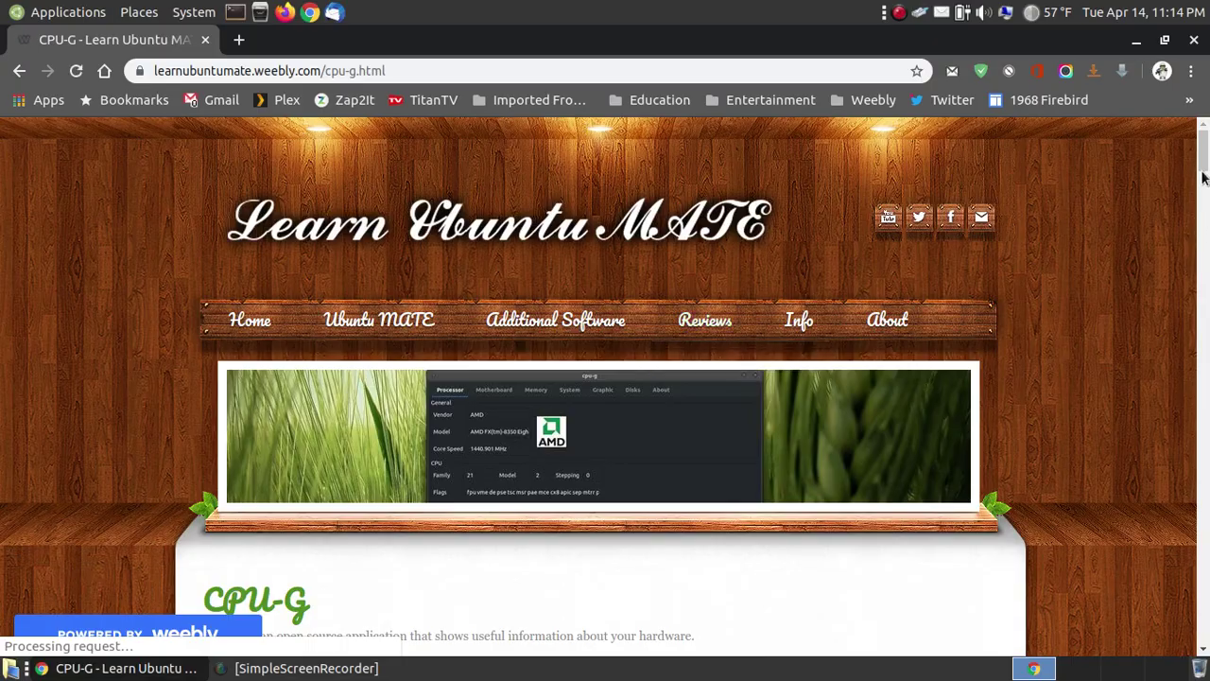
pyautogui.moveTo(1203, 159); pyautogui.dragTo(1204, 193)
pyautogui.click(19, 70)
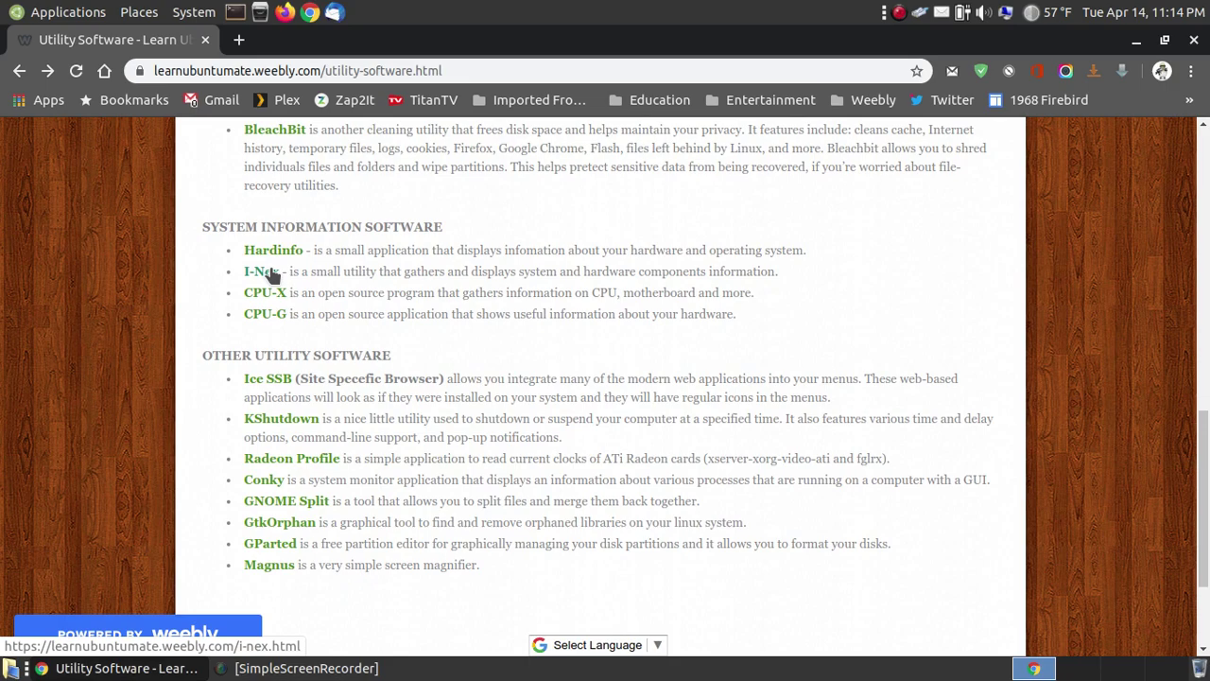
# Step: Open the I-Nex page and examine its list of supported components and its 64-bit and 32-bit package downloads
pyautogui.click(271, 272)
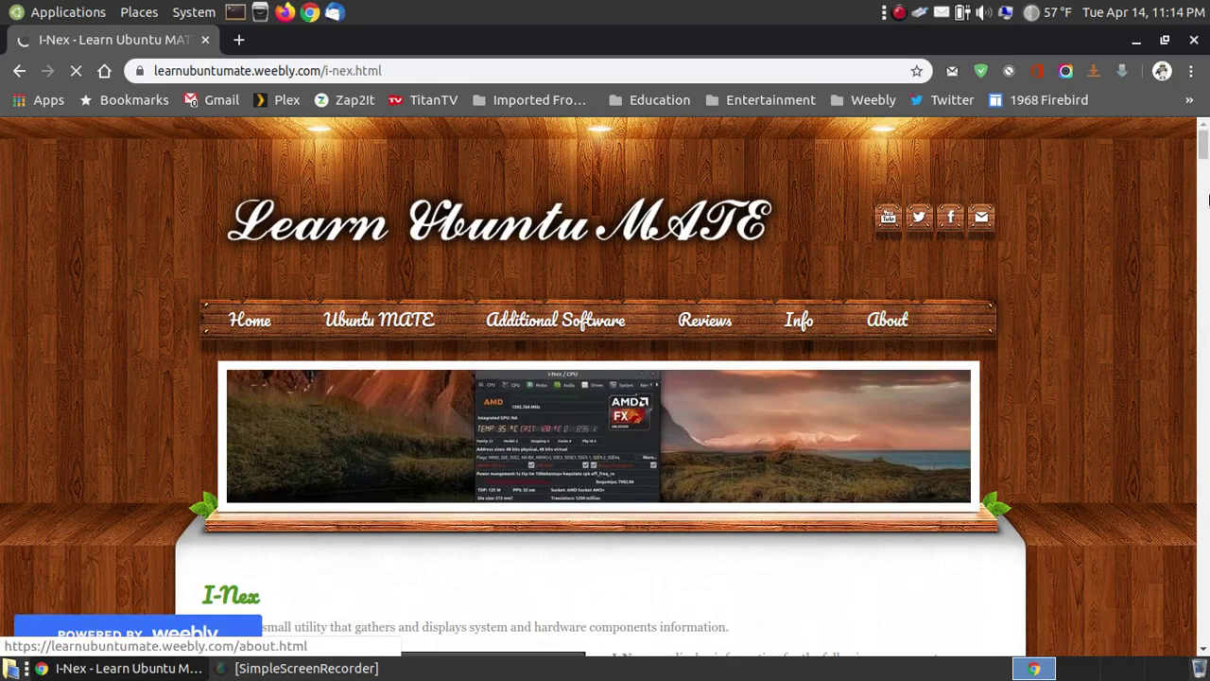
pyautogui.moveTo(1203, 139); pyautogui.dragTo(1203, 162)
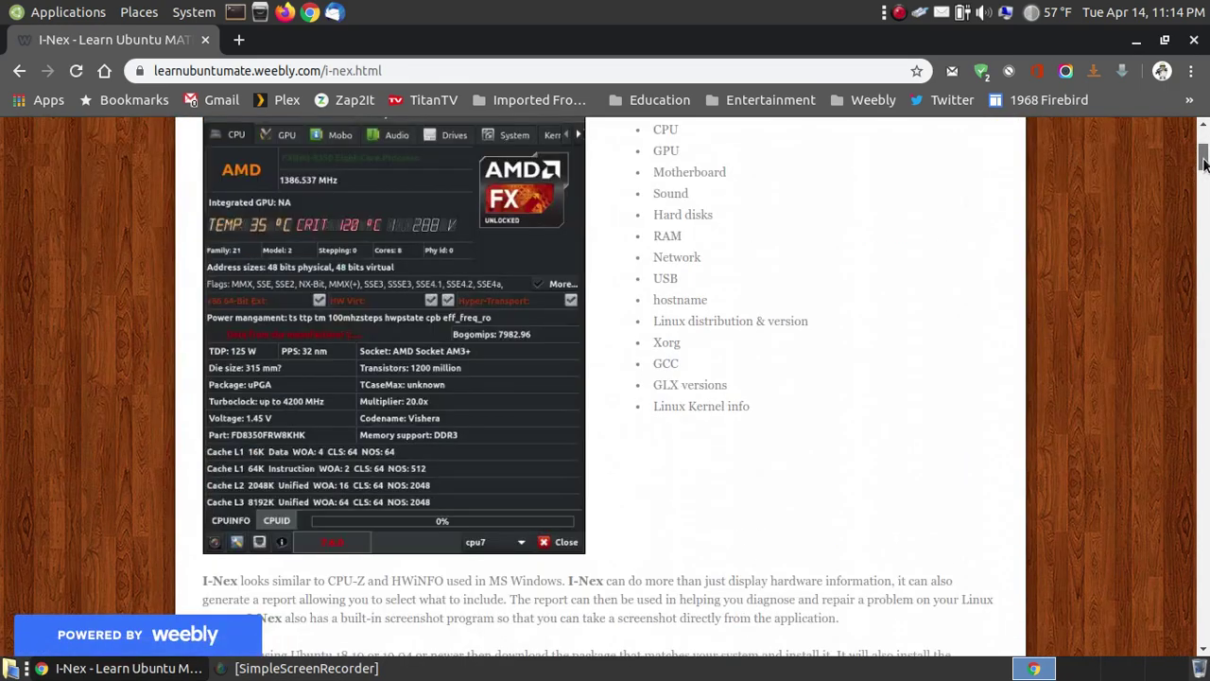
pyautogui.click(1204, 163)
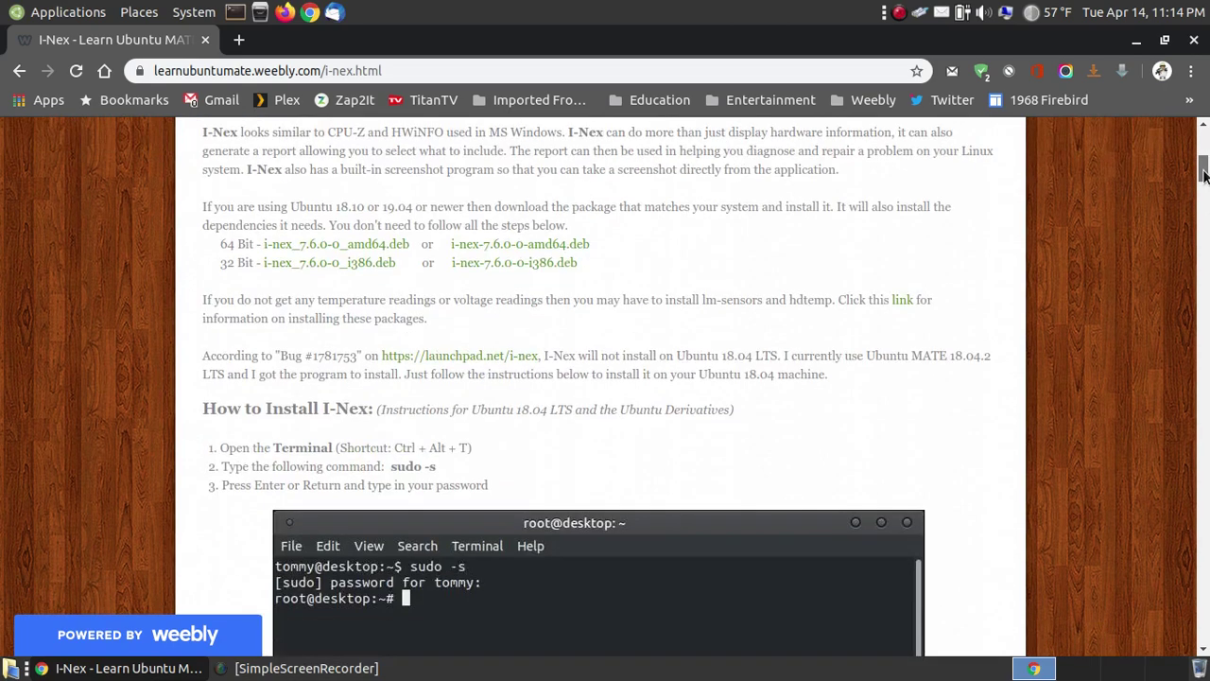
pyautogui.scroll(5, 761, 355)
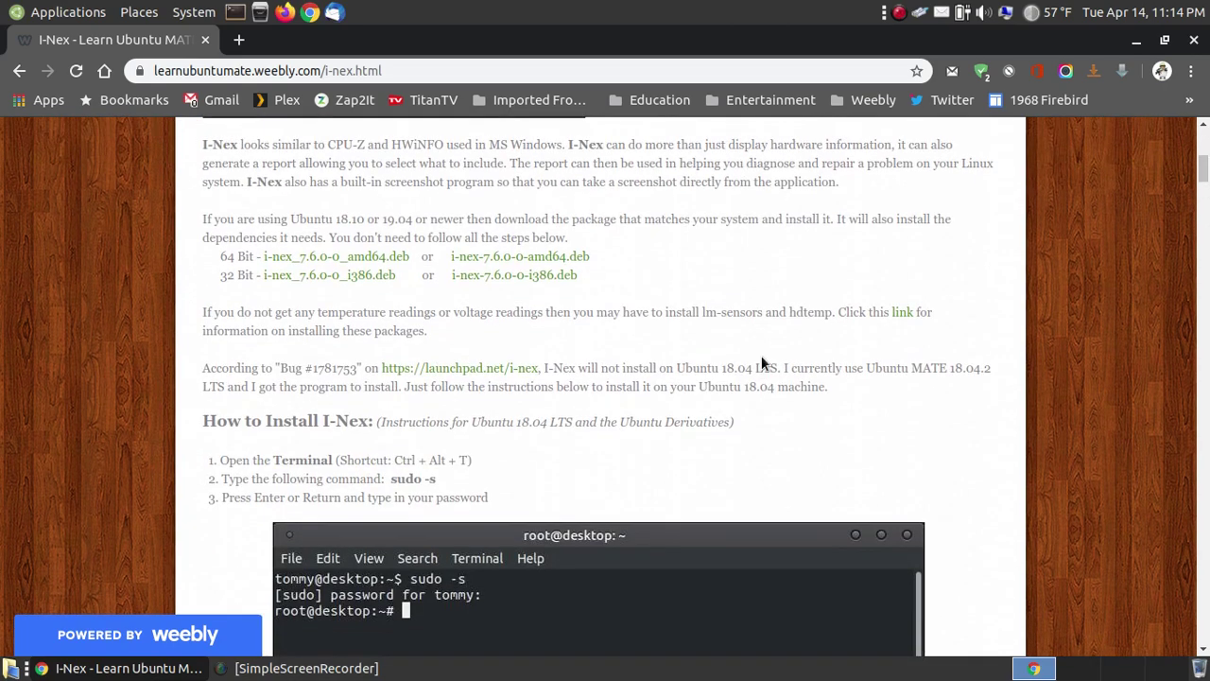
pyautogui.scroll(2, 733, 323)
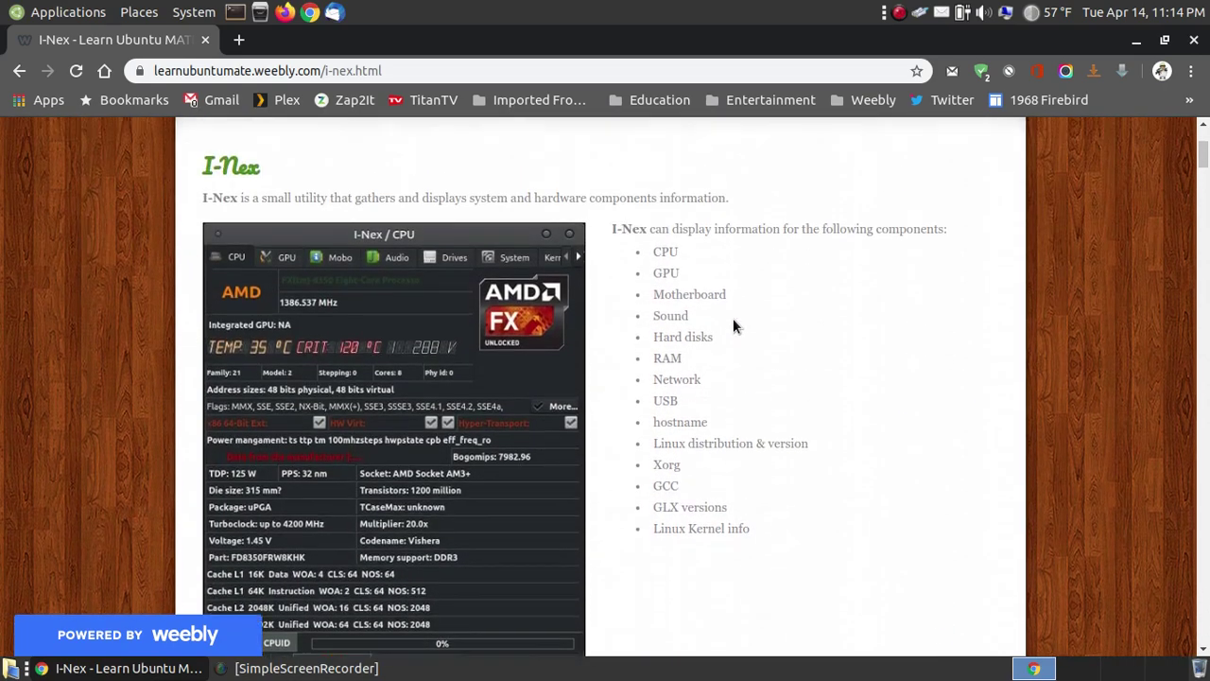
pyautogui.scroll(-3, 732, 302)
pyautogui.scroll(-5, 722, 277)
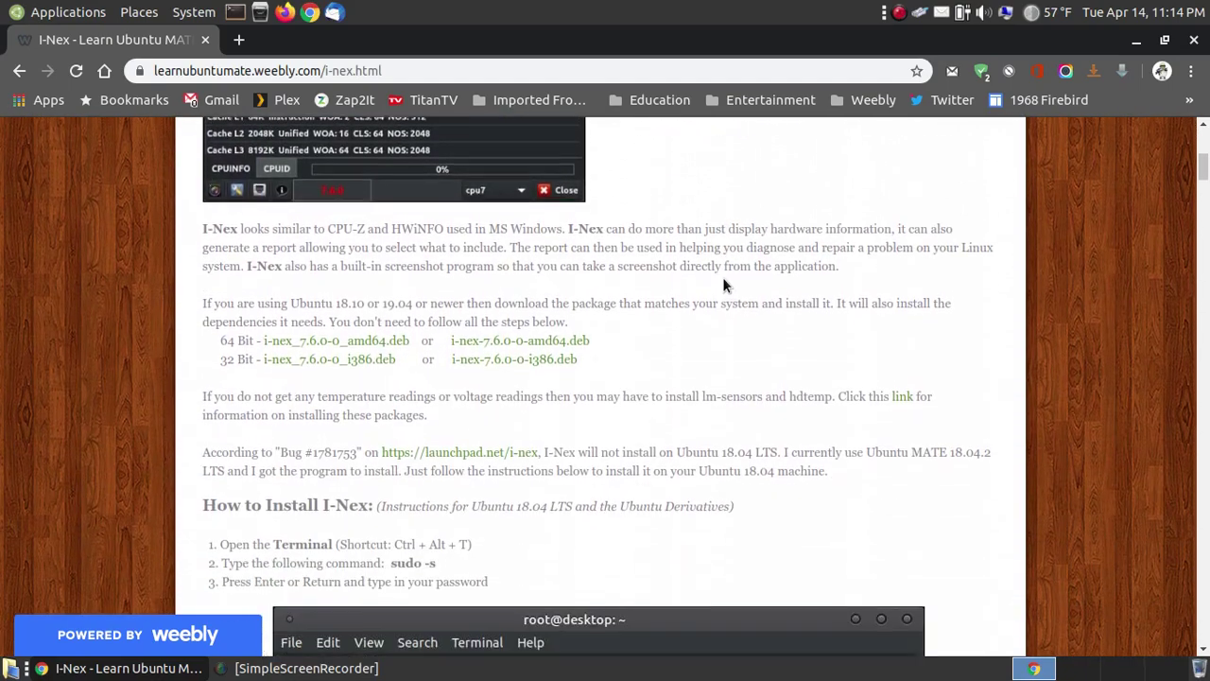
# Step: Review the I-Nex description and its Ubuntu 18.04 LTS installation instructions, and close the browser window
pyautogui.scroll(2, 662, 250)
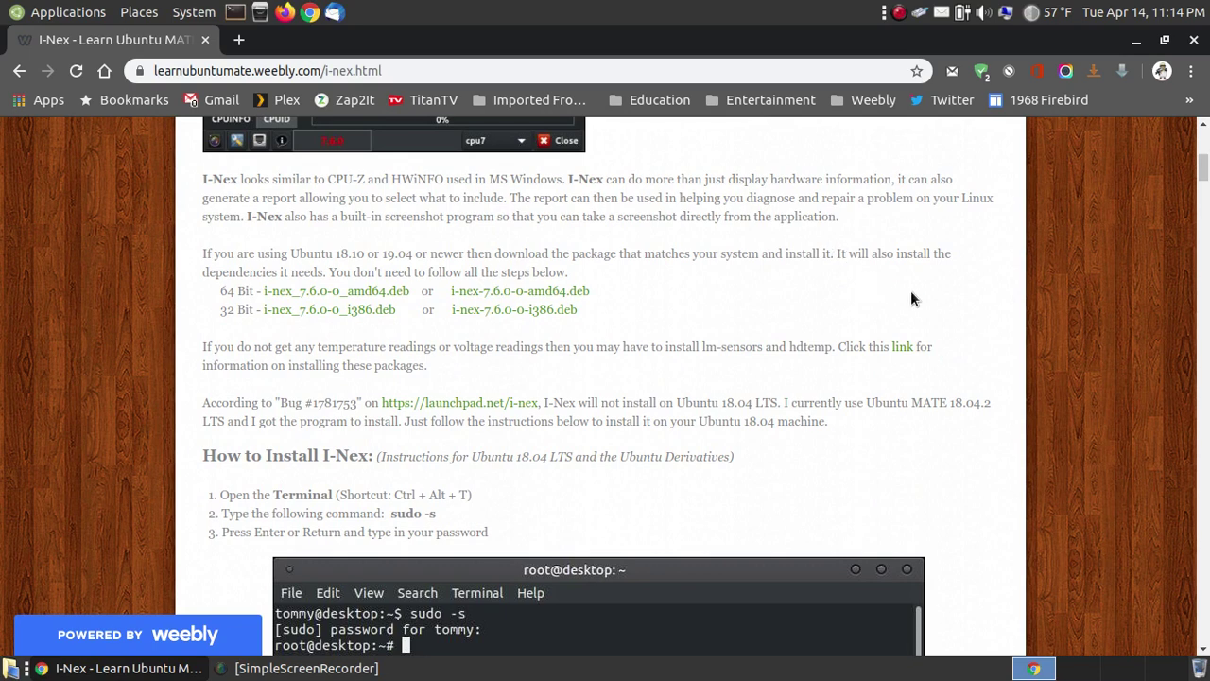
pyautogui.scroll(-2, 910, 299)
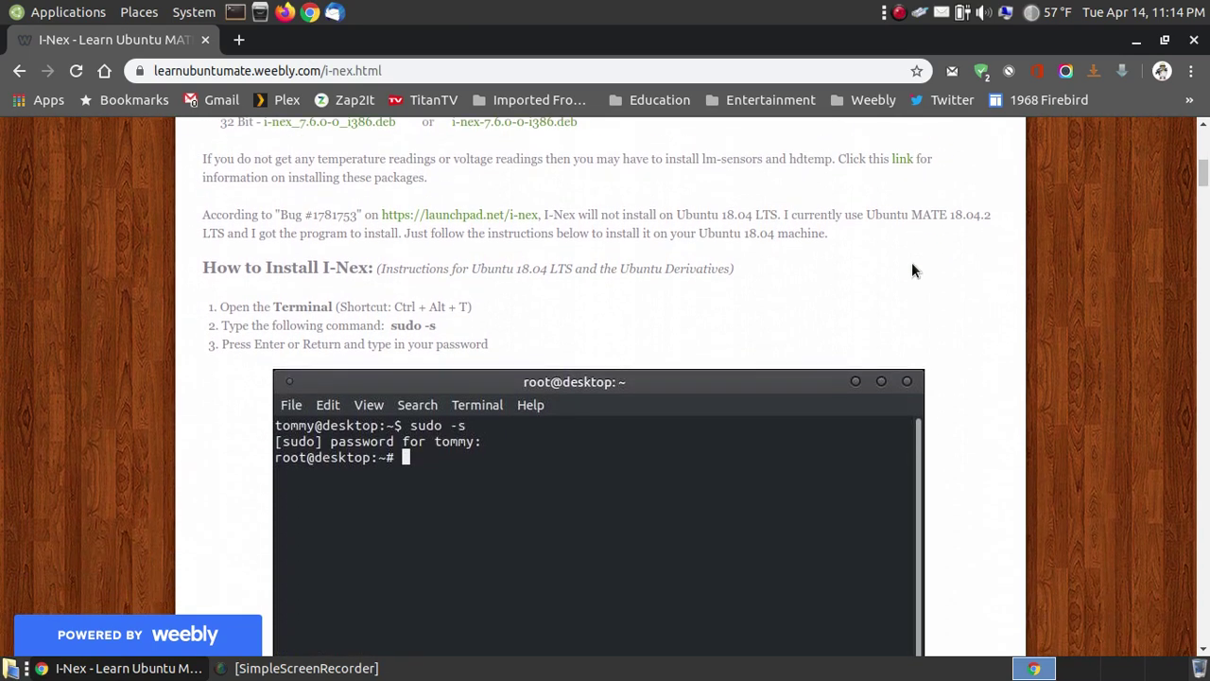
pyautogui.scroll(1, 909, 192)
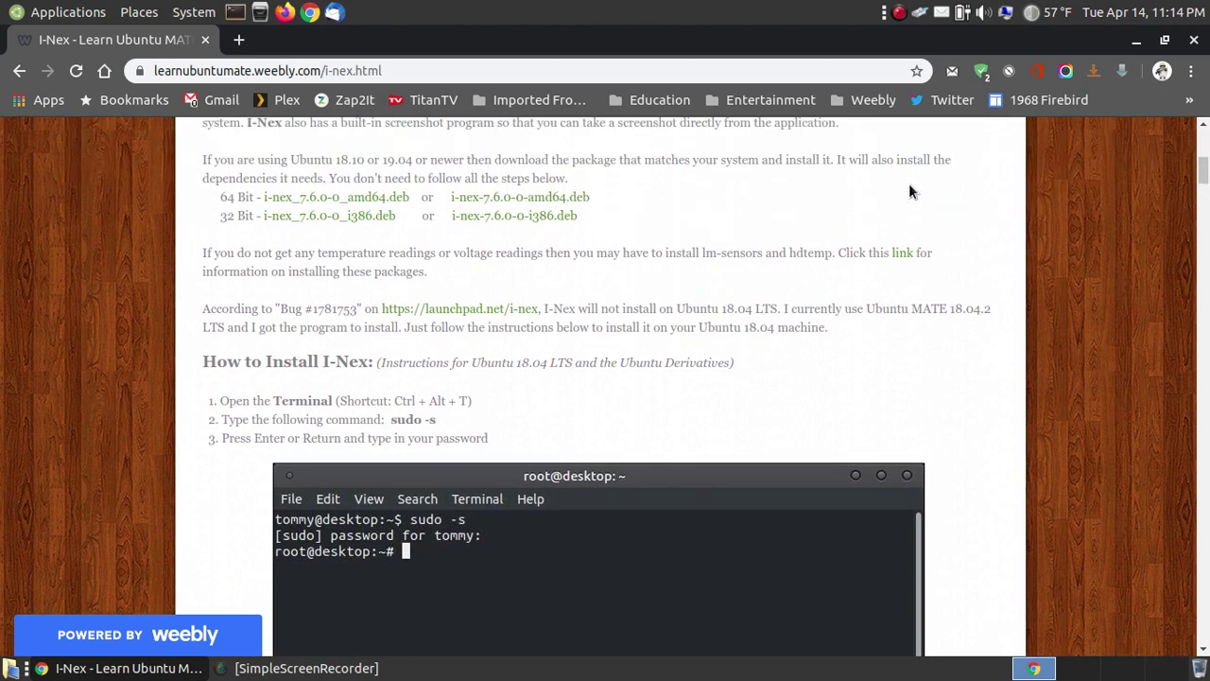
pyautogui.scroll(5, 993, 215)
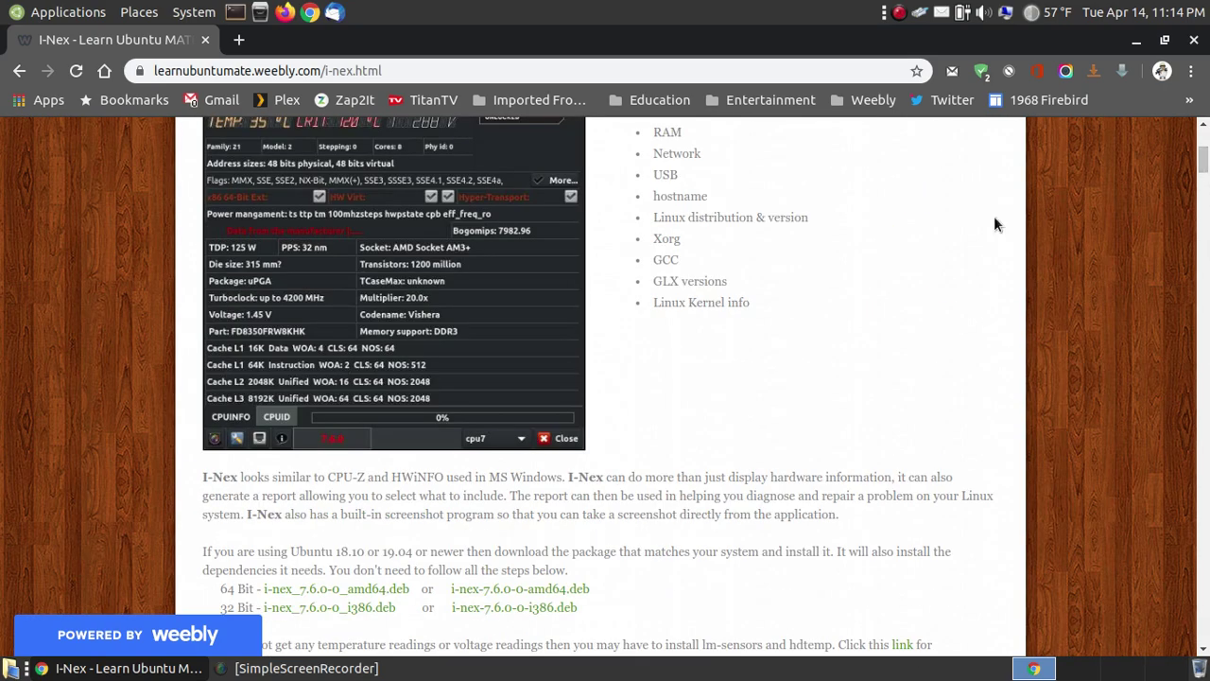
pyautogui.scroll(3, 841, 288)
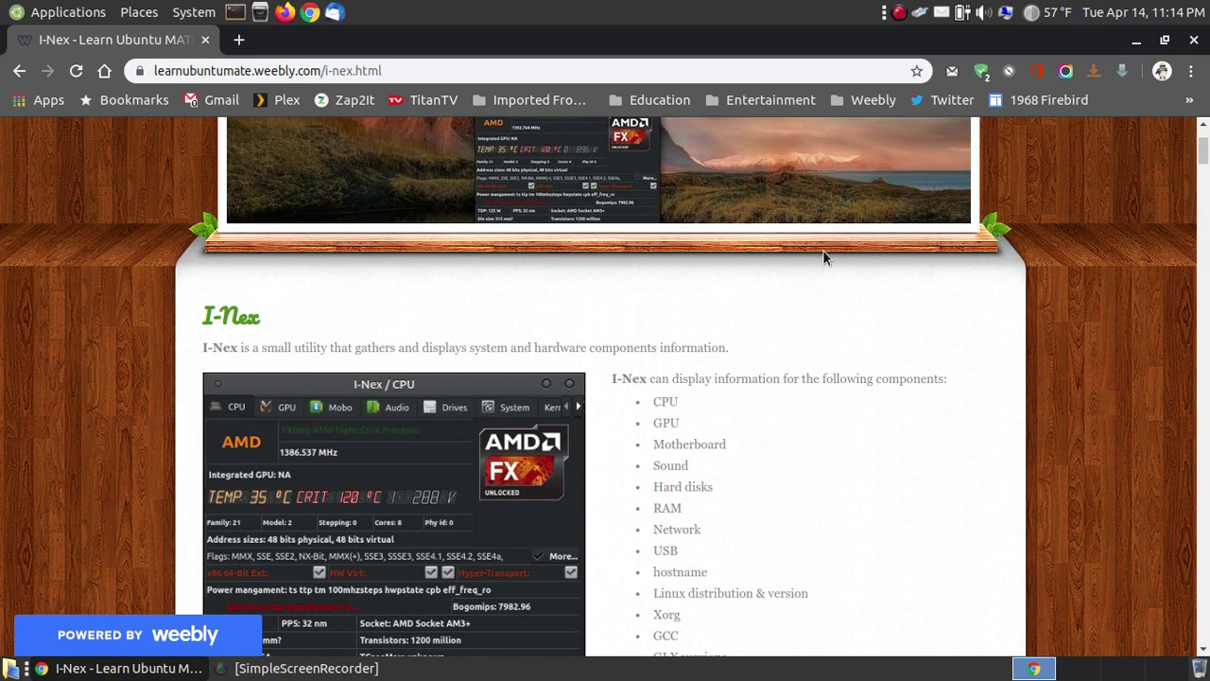
pyautogui.click(1196, 43)
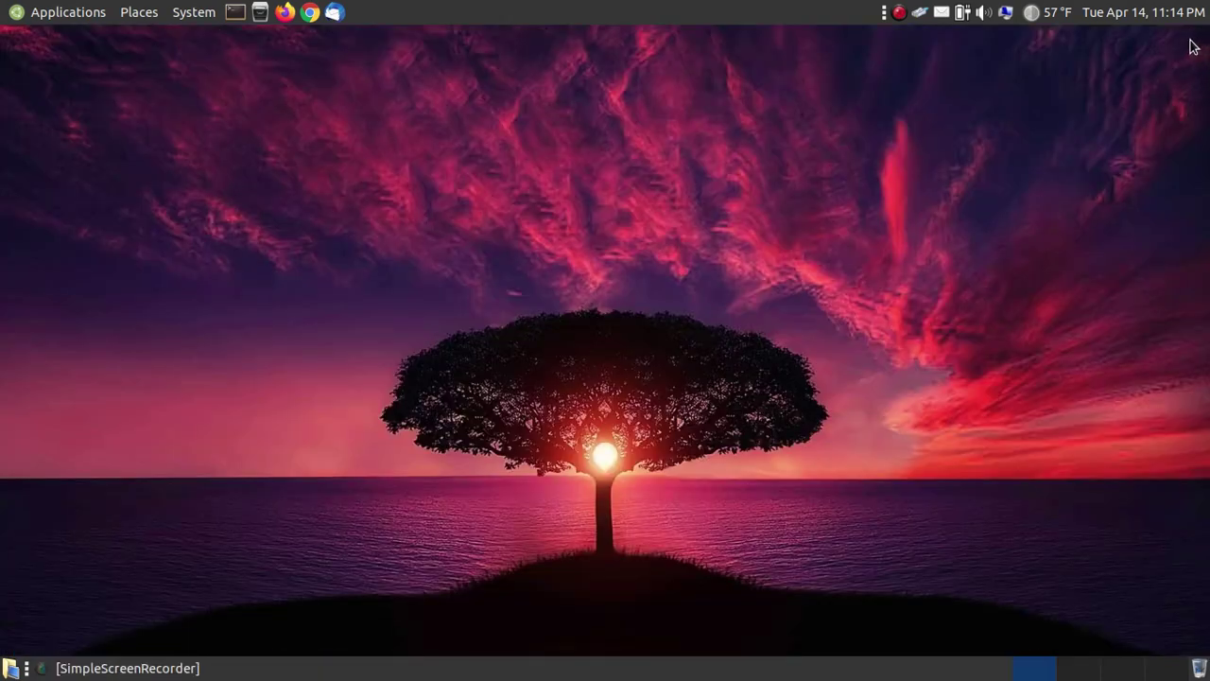